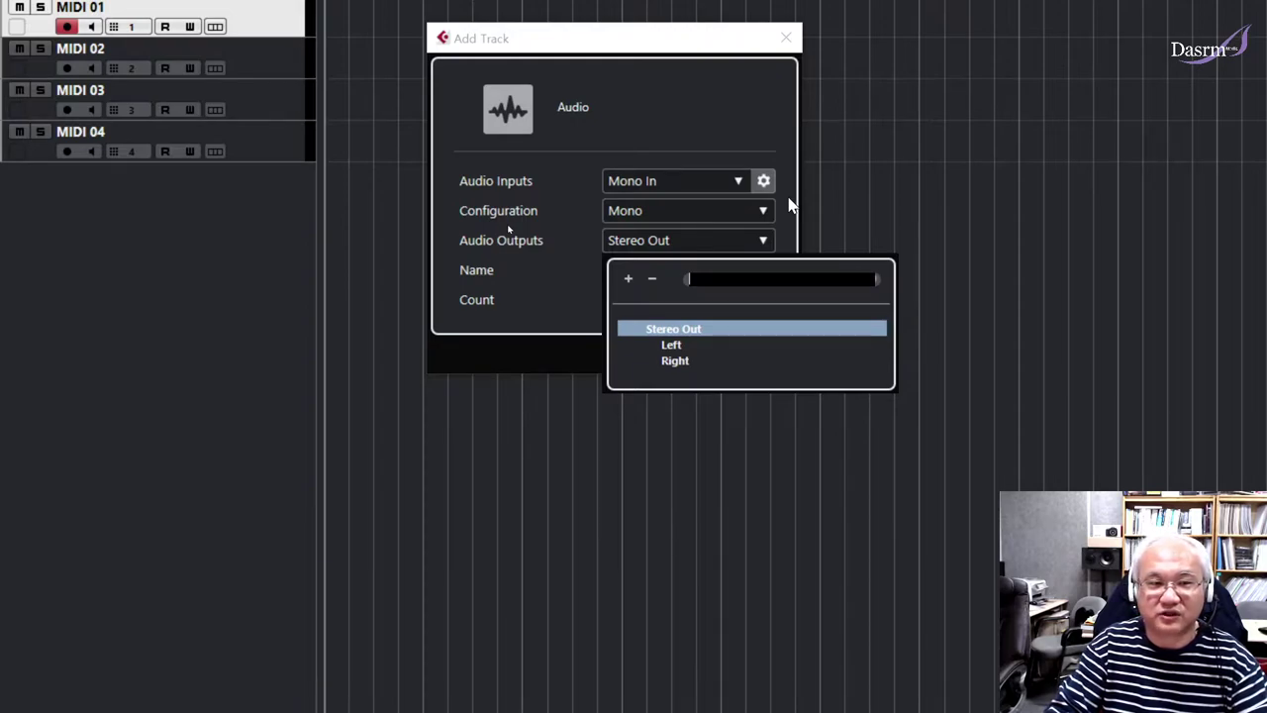
- Add one mono audio track named Test with Mono In as input and Stereo Out as output
click(790, 204)
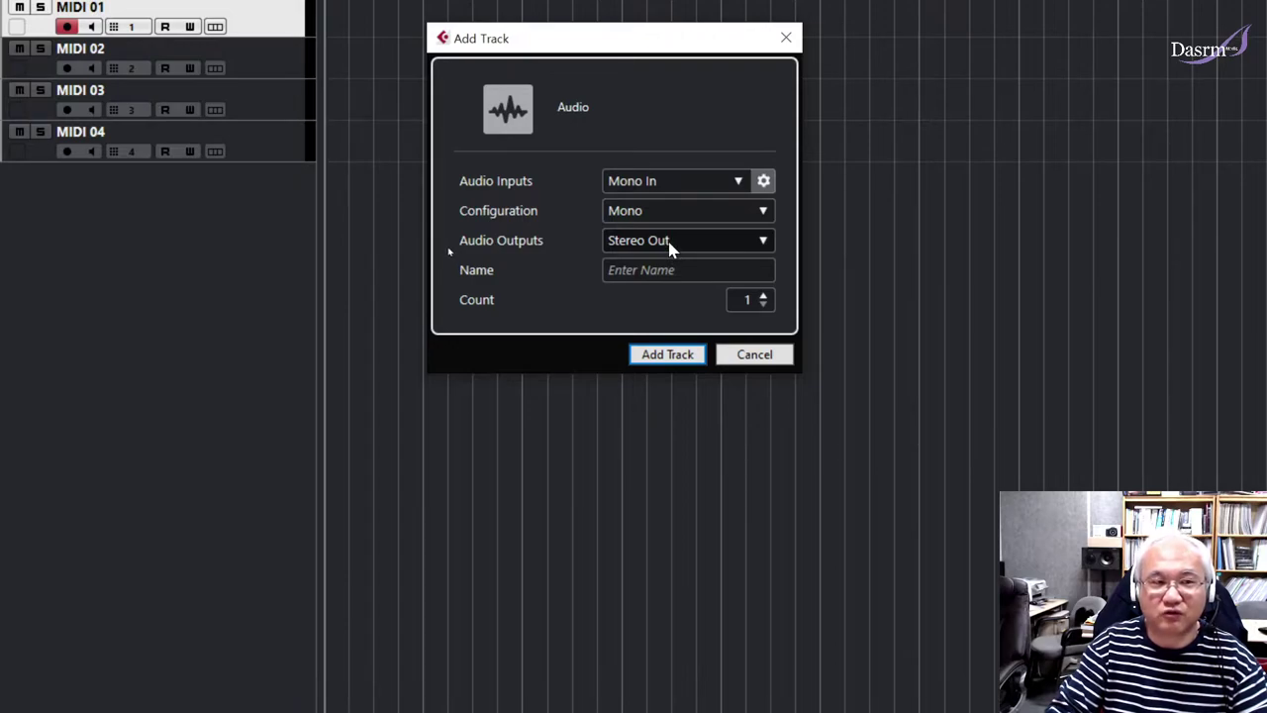
click(660, 271)
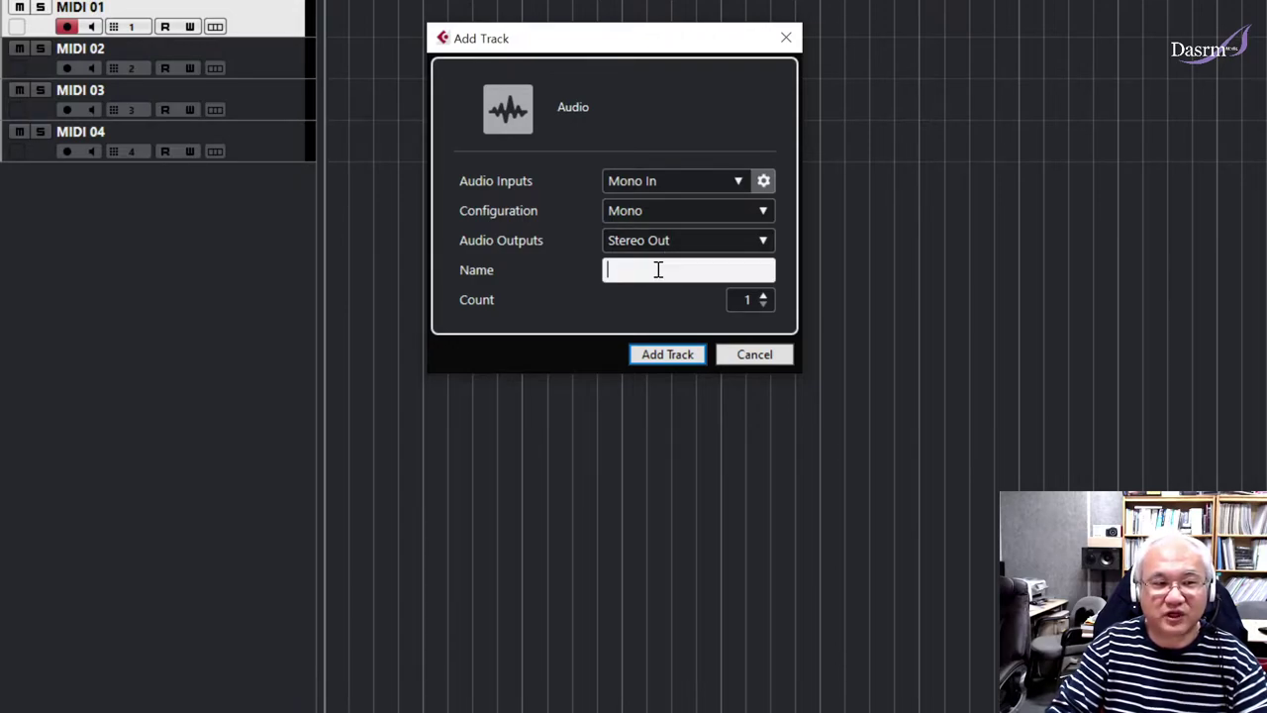
text(Test)
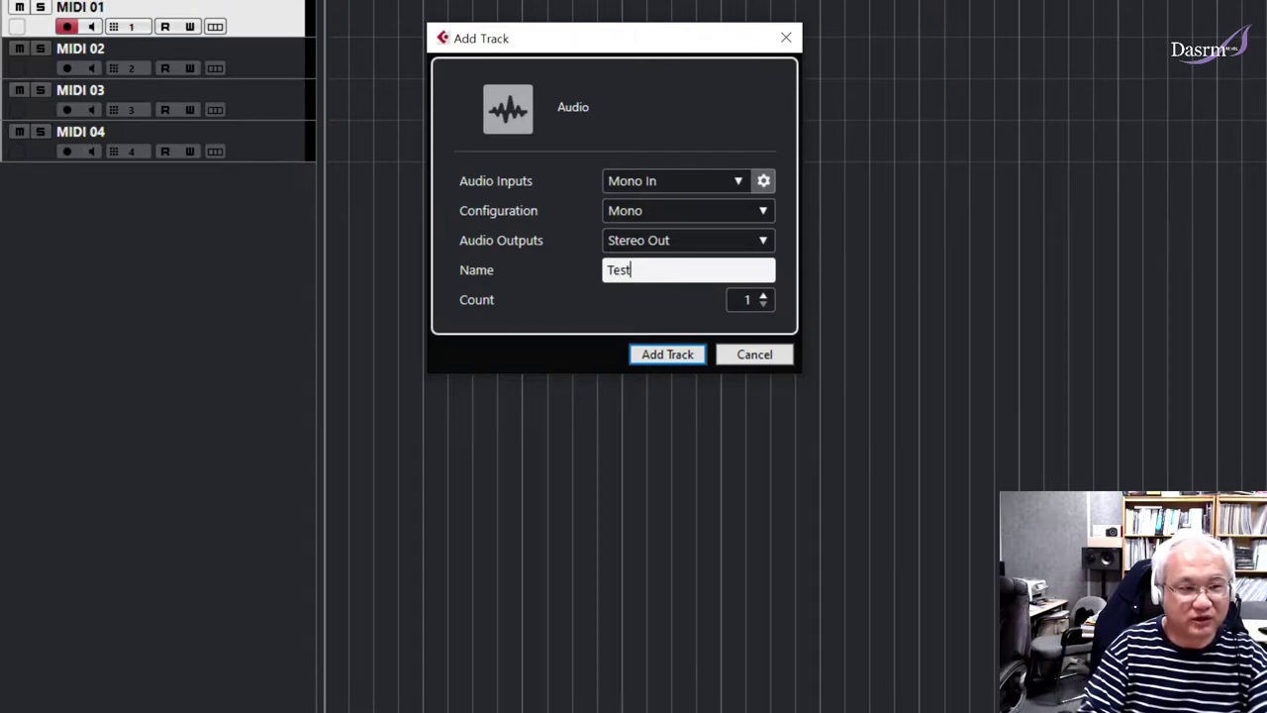
click(690, 358)
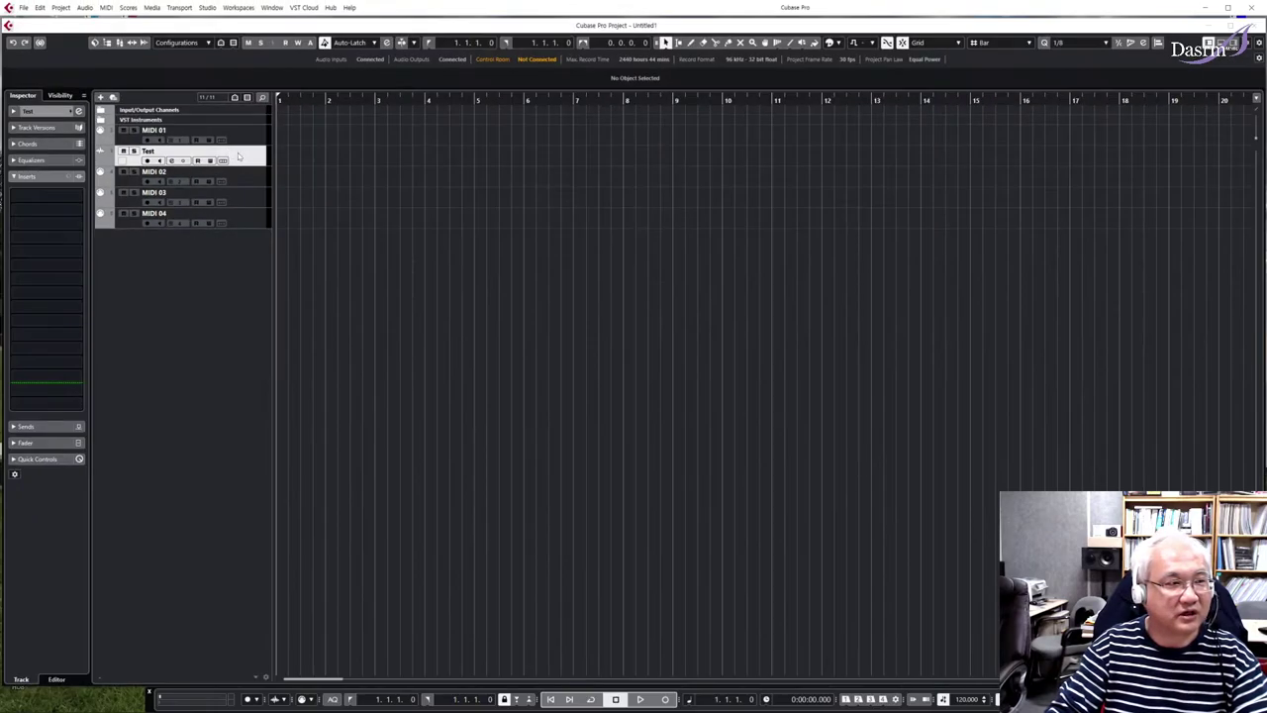
- Move the Test track below MIDI 04 and make the track slightly taller
drag(235, 160, 233, 235)
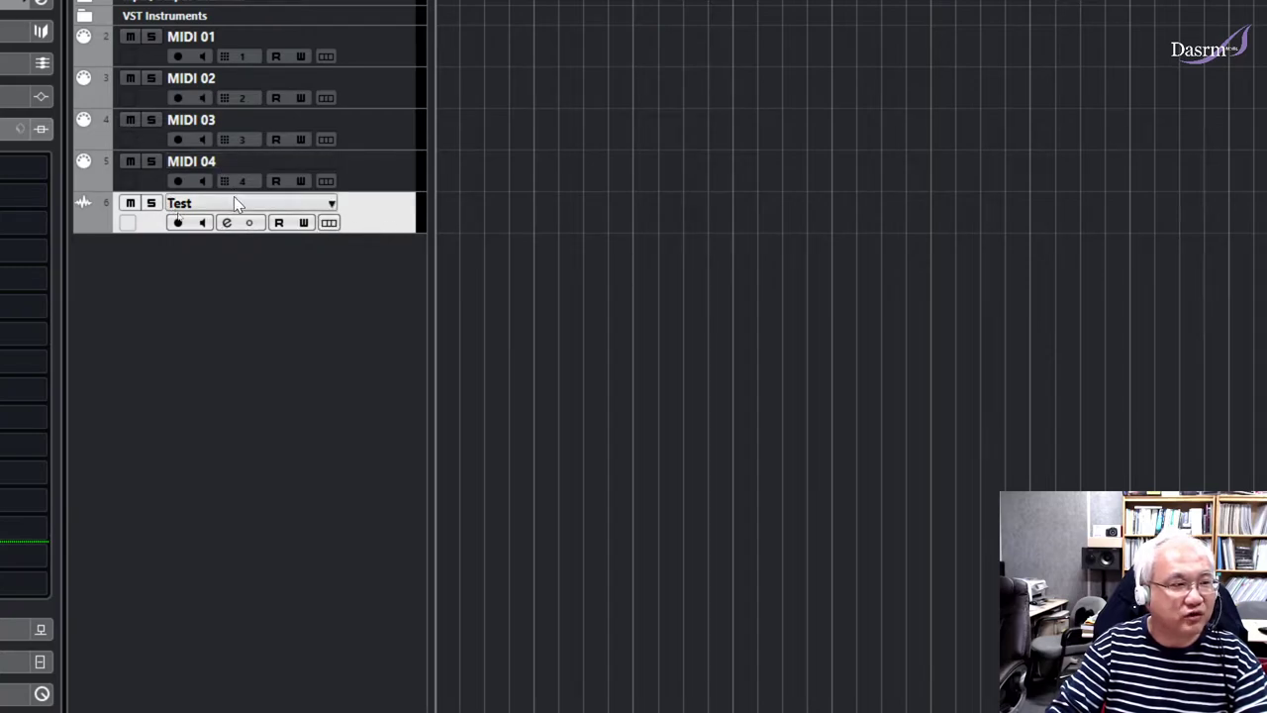
mouse_move(369, 230)
mouse_down()
mouse_move(370, 266)
mouse_move(368, 256)
mouse_up()
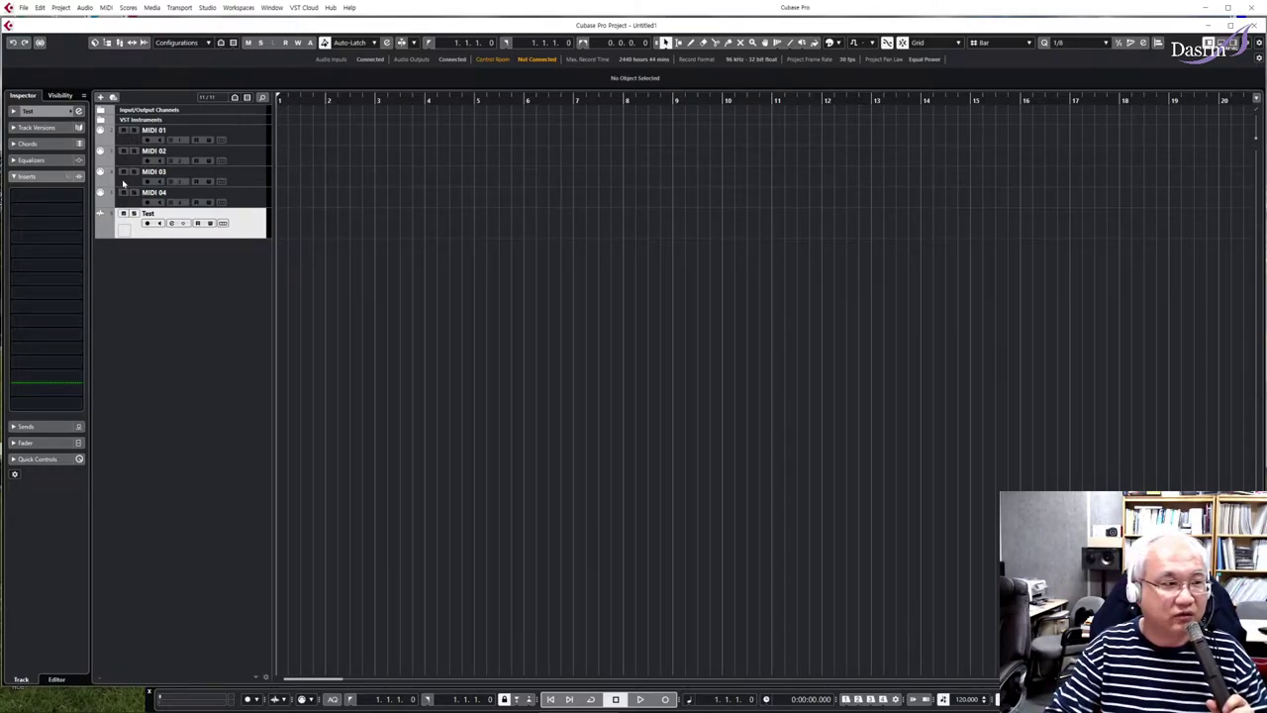
- Enable monitoring and record on the Test track, and record a voice take of about 9 seconds from the project start
click(159, 224)
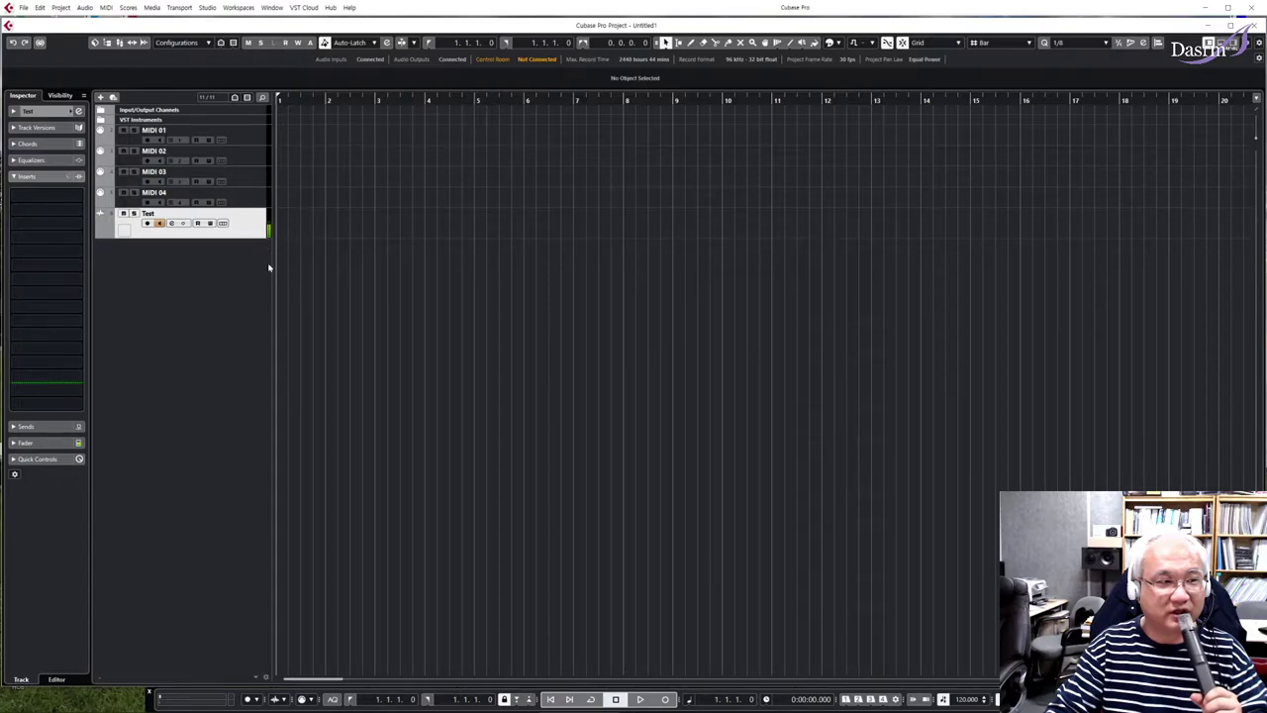
click(147, 224)
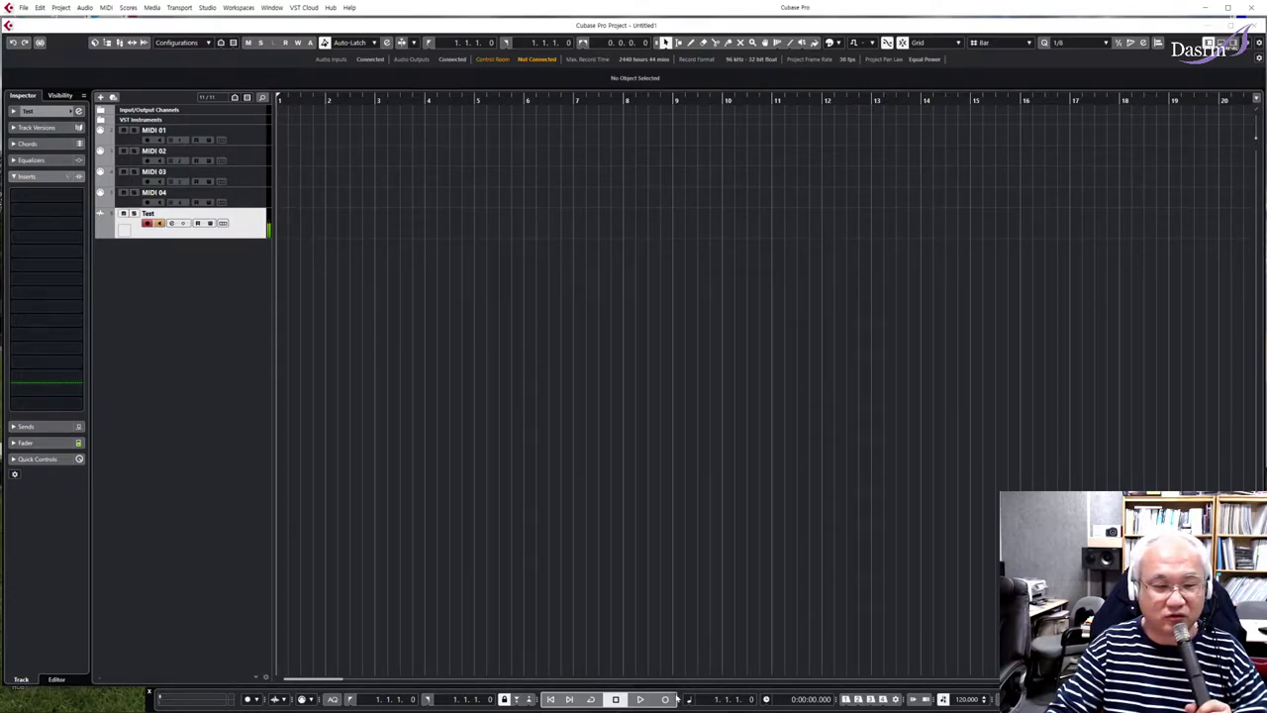
click(666, 699)
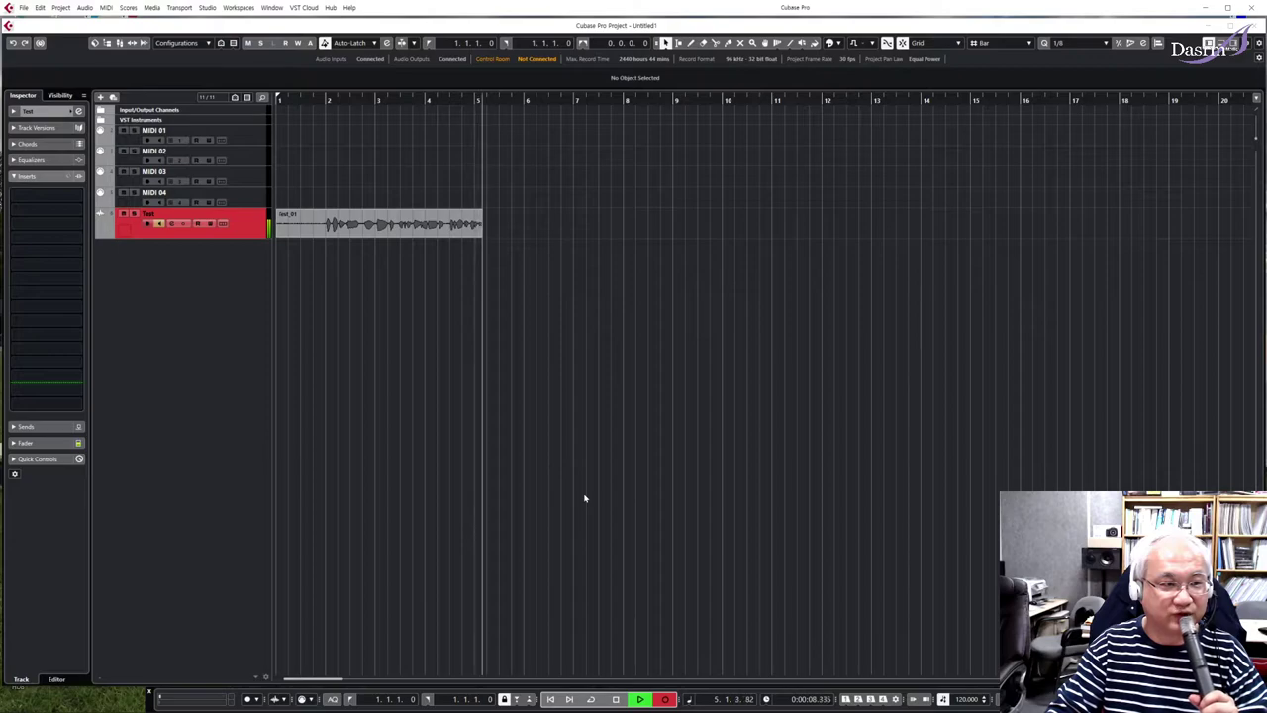
key(space)
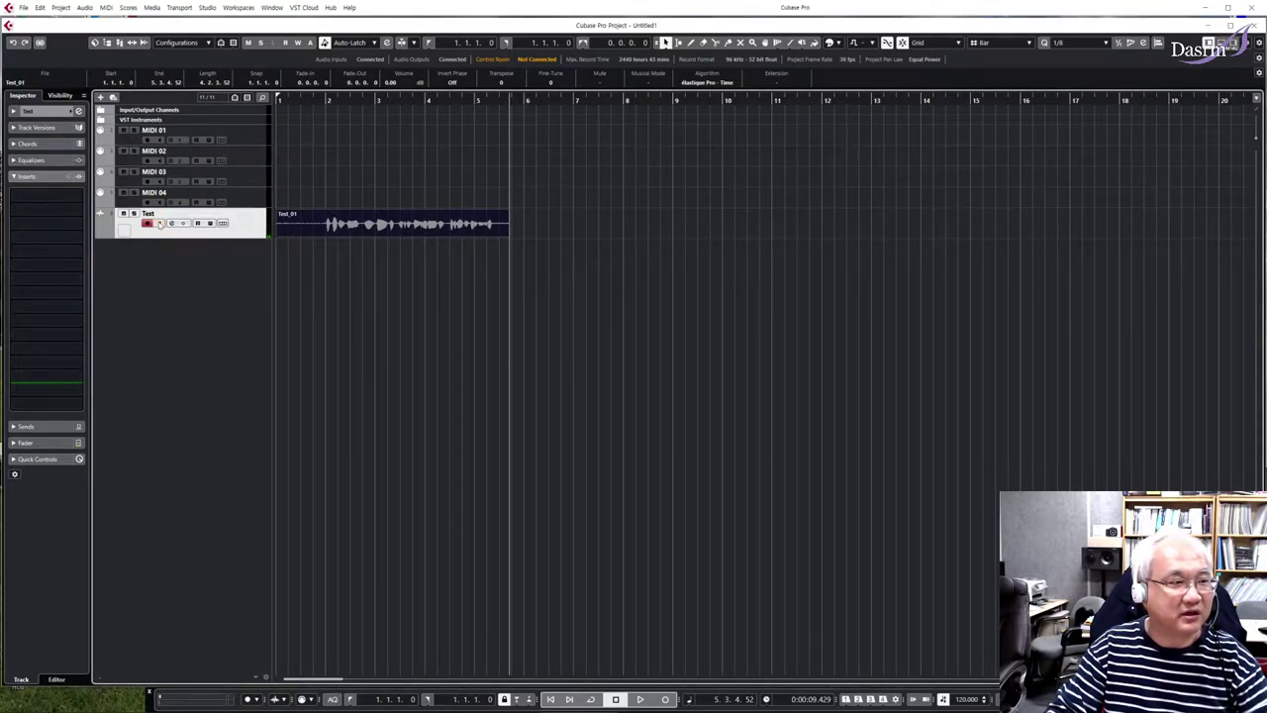
- Return to the project start, select the recorded Test_01 clip and play it back
key(Home)
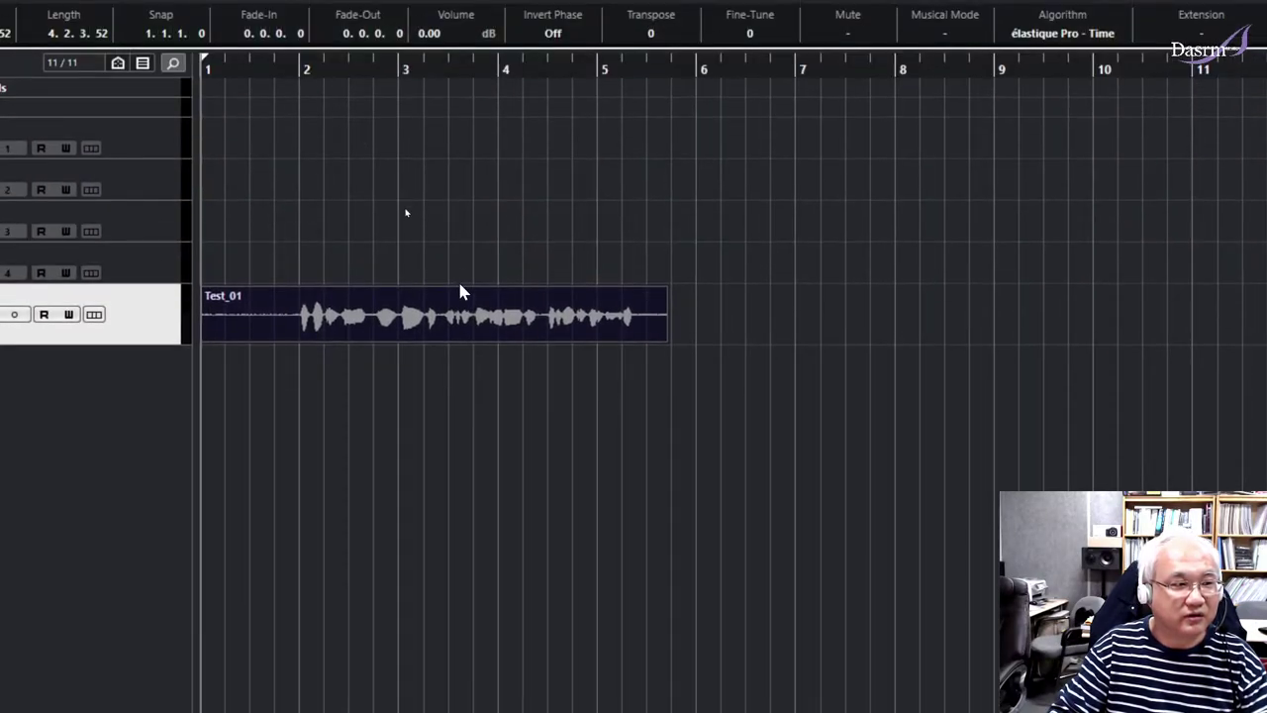
click(456, 228)
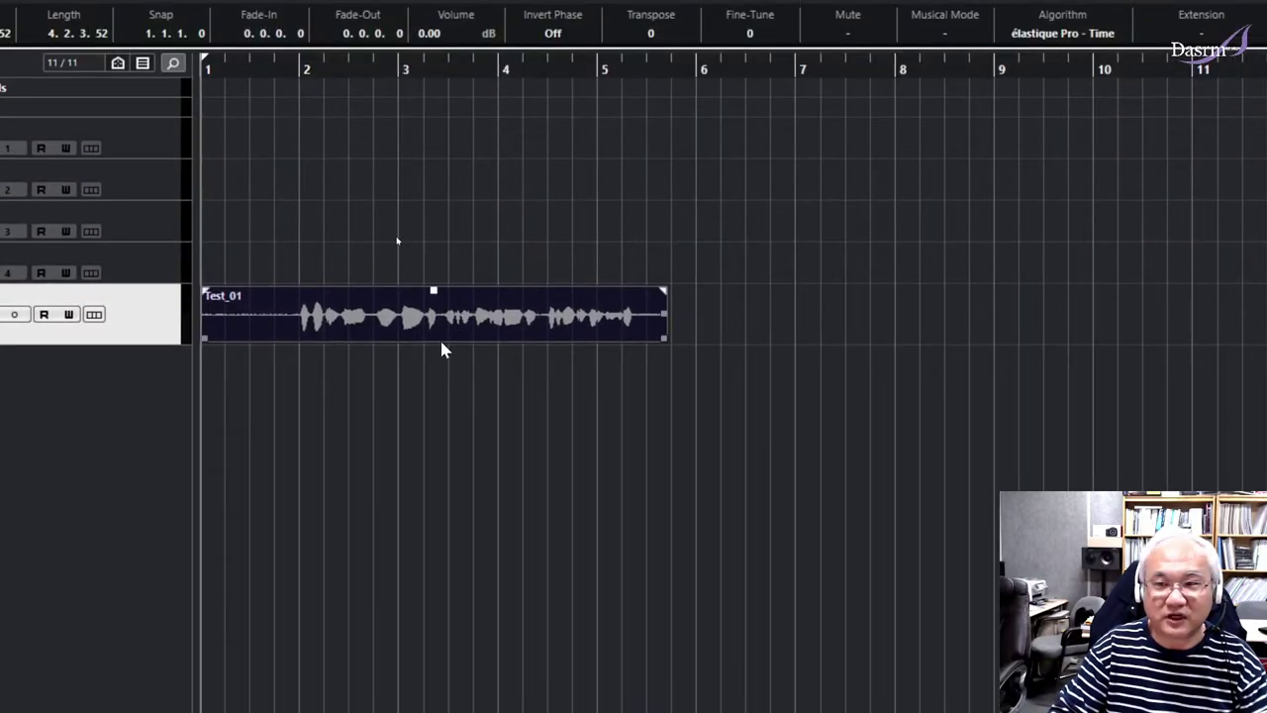
click(428, 365)
click(292, 330)
key(space)
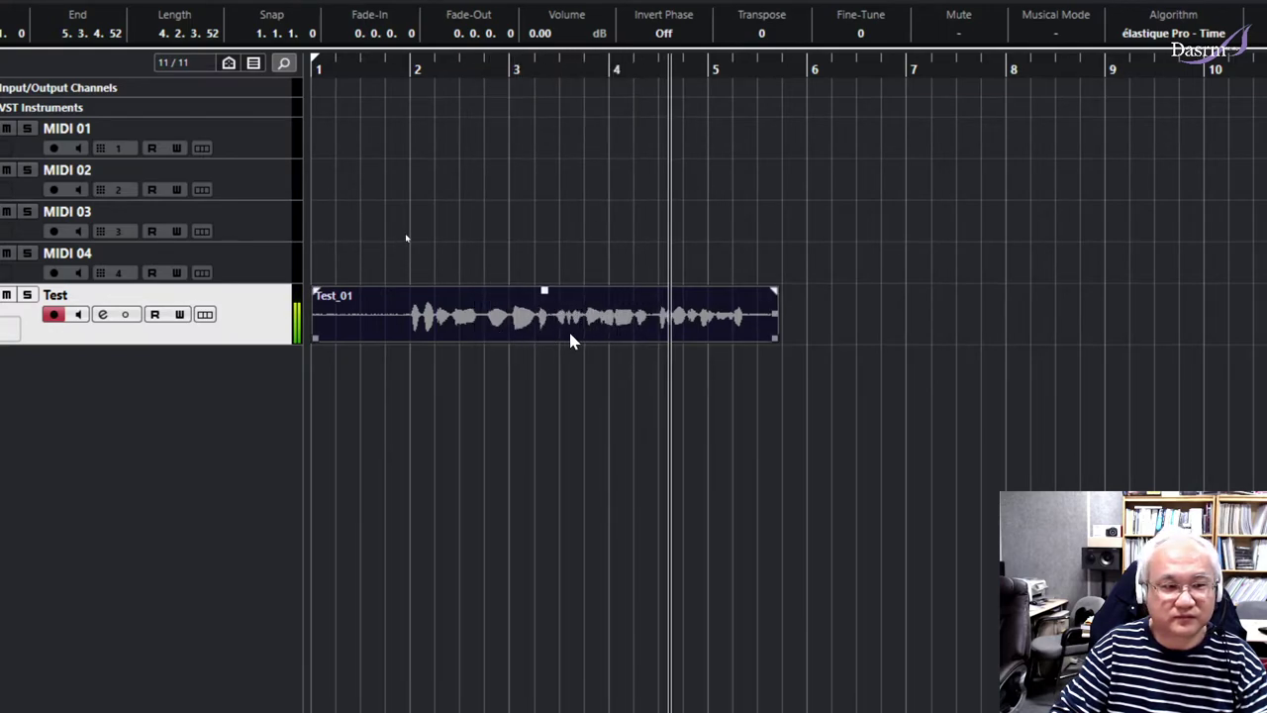
key(space)
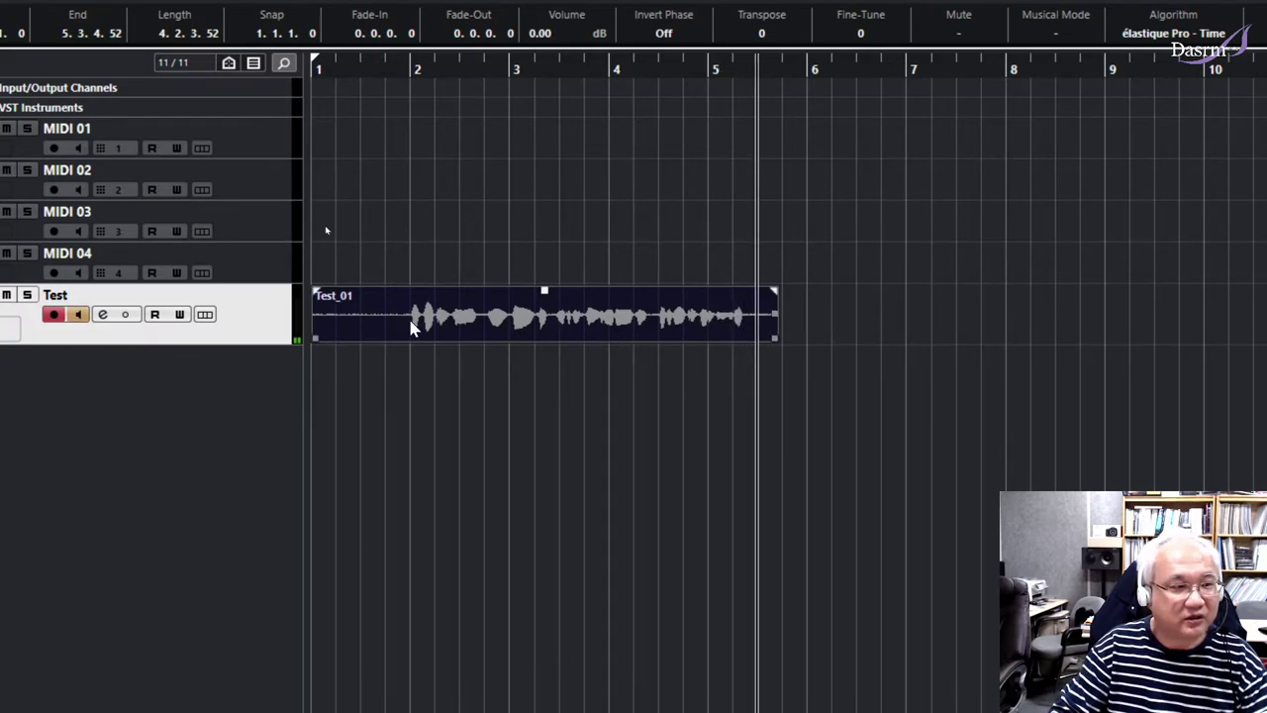
- Turn off monitoring and record enable on the Test track
click(78, 314)
click(53, 314)
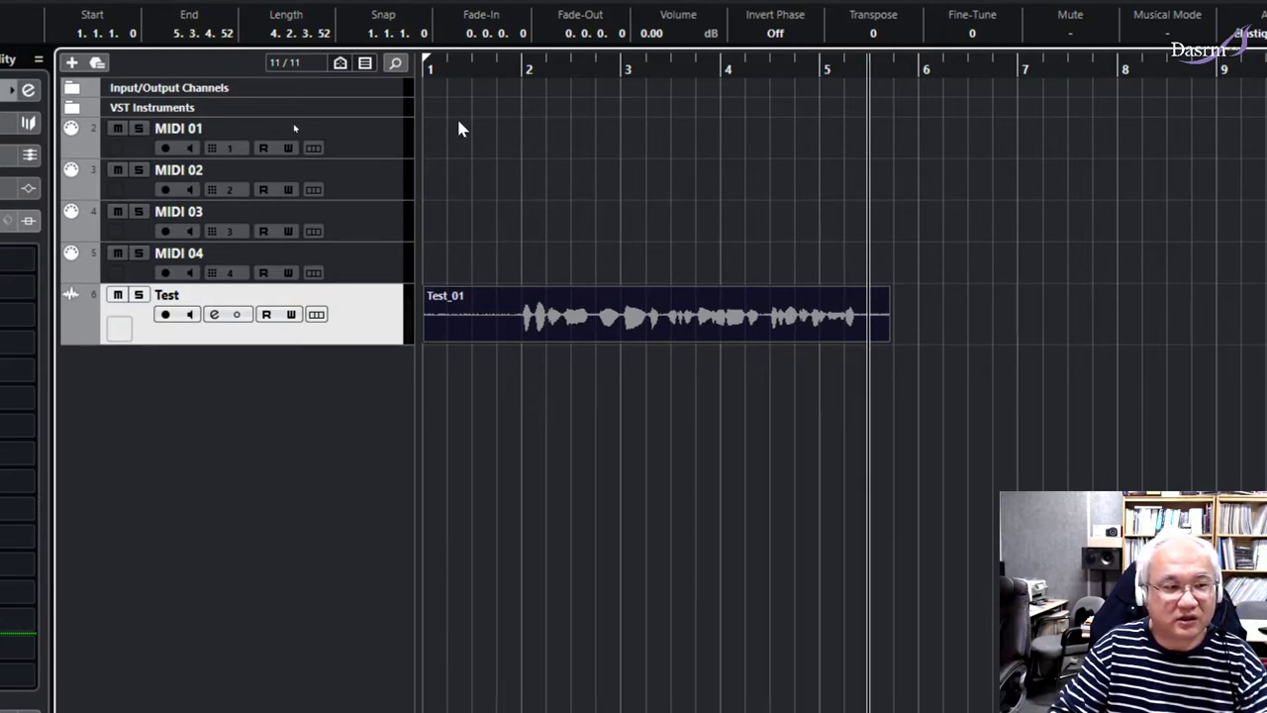
- Set the playback position near bar 2 and split the Test_01 clip at 1.4.4.76, just before the voice starts
click(523, 68)
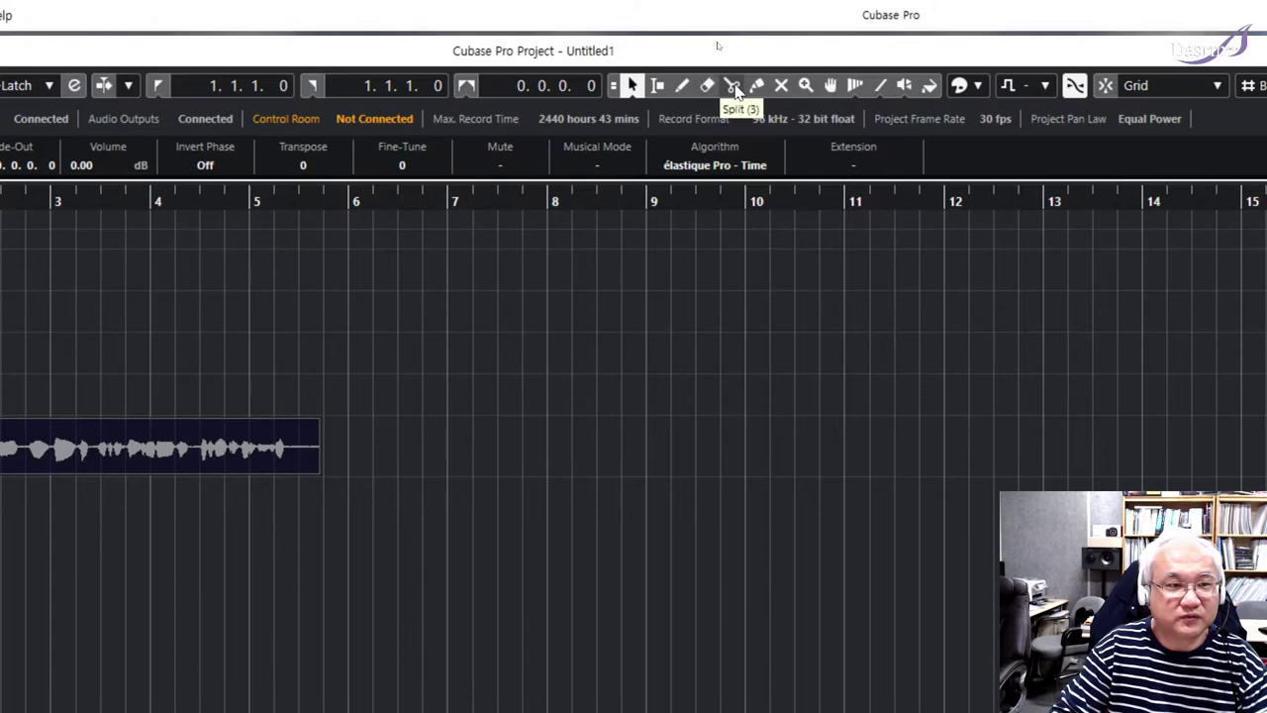
click(734, 88)
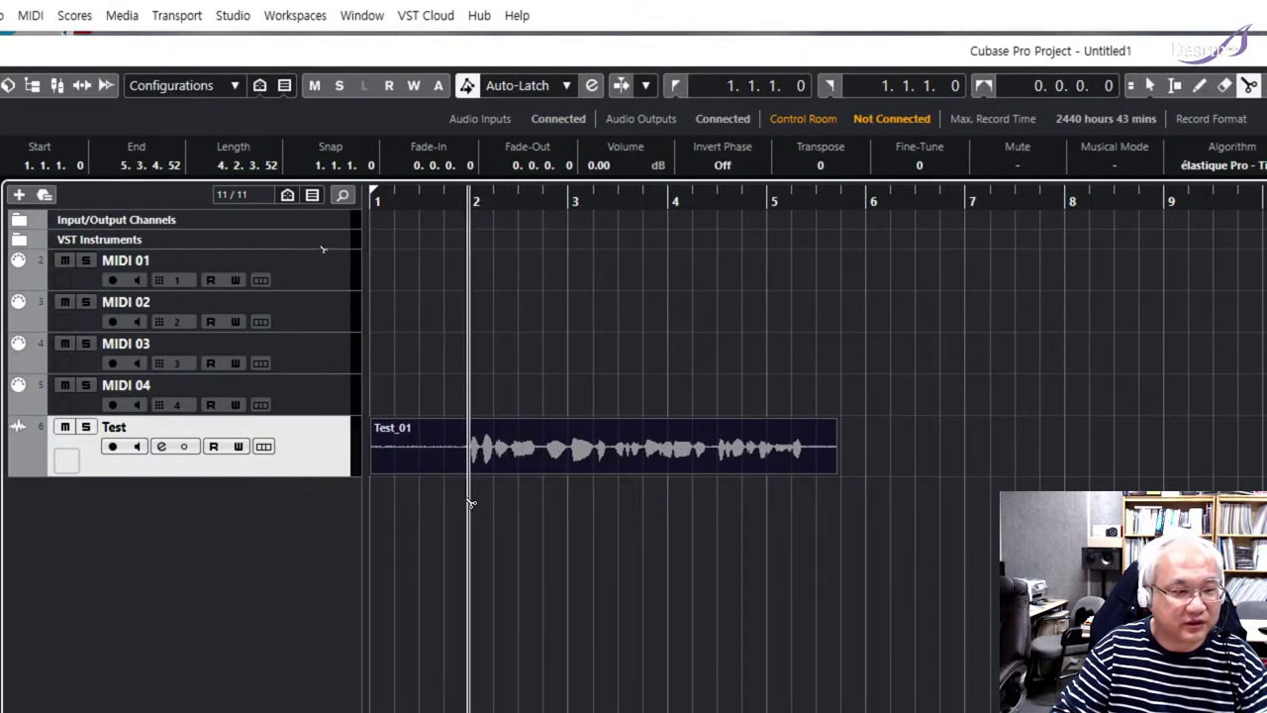
click(471, 443)
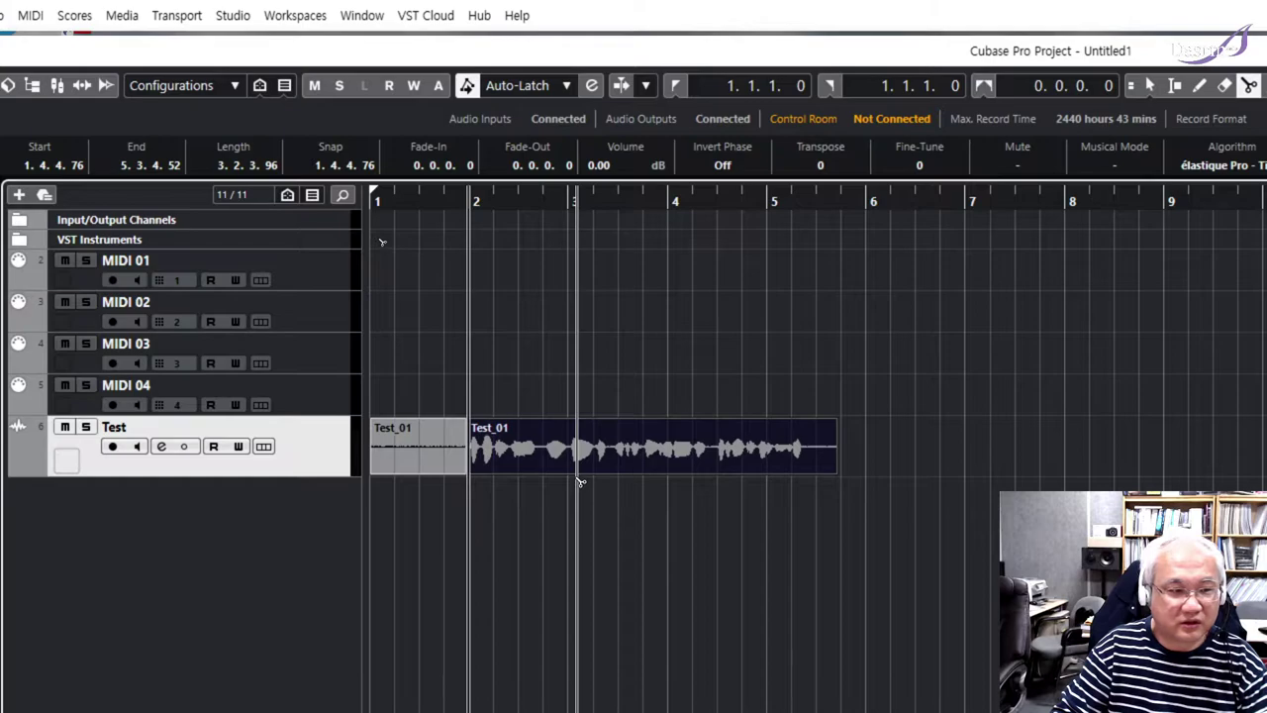
- Split the voice clip during playback at 2.3.4.73, at 4.2.4.23, midway through bar 3, and at 5.2.2.112 before the silent tail
key(space)
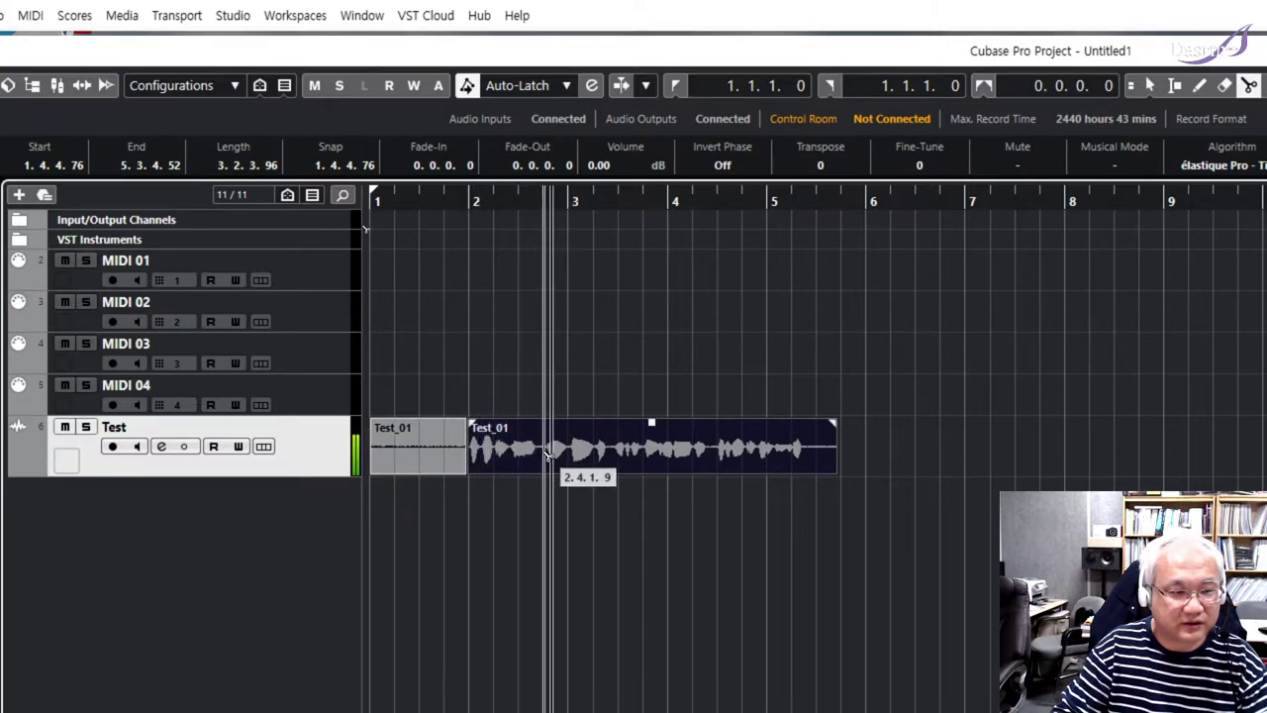
click(542, 455)
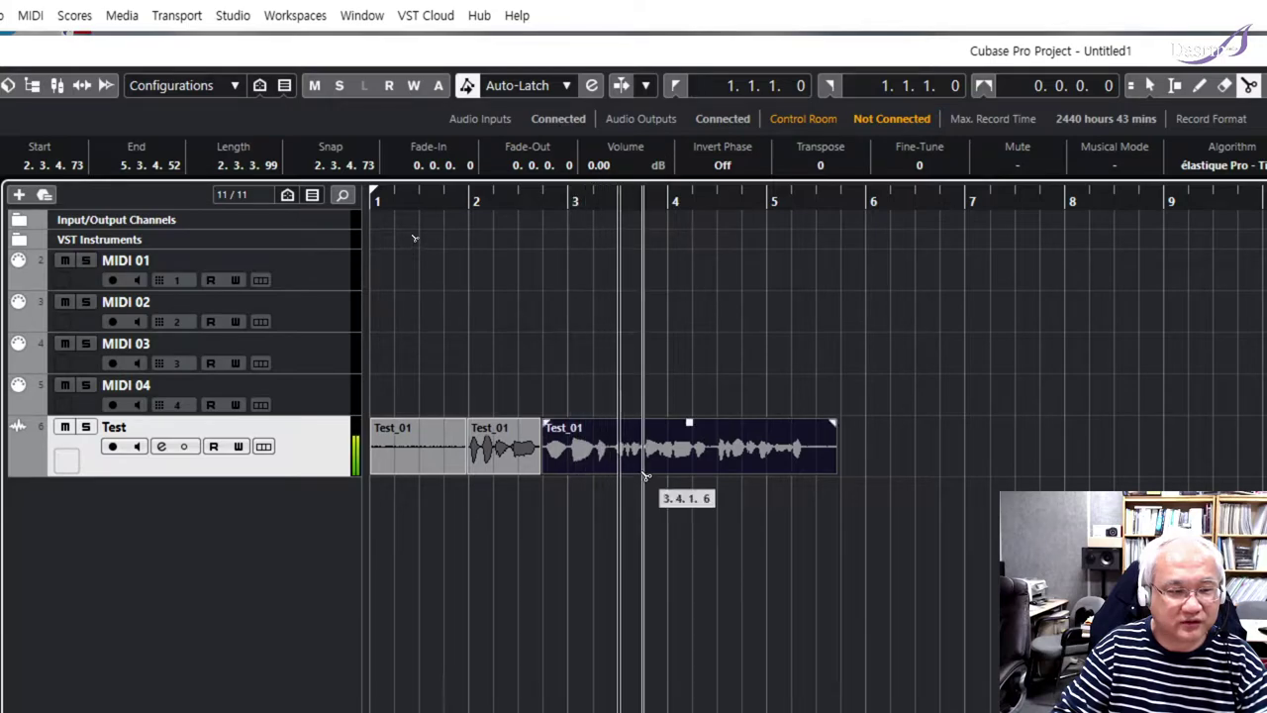
key(h)
key(h)
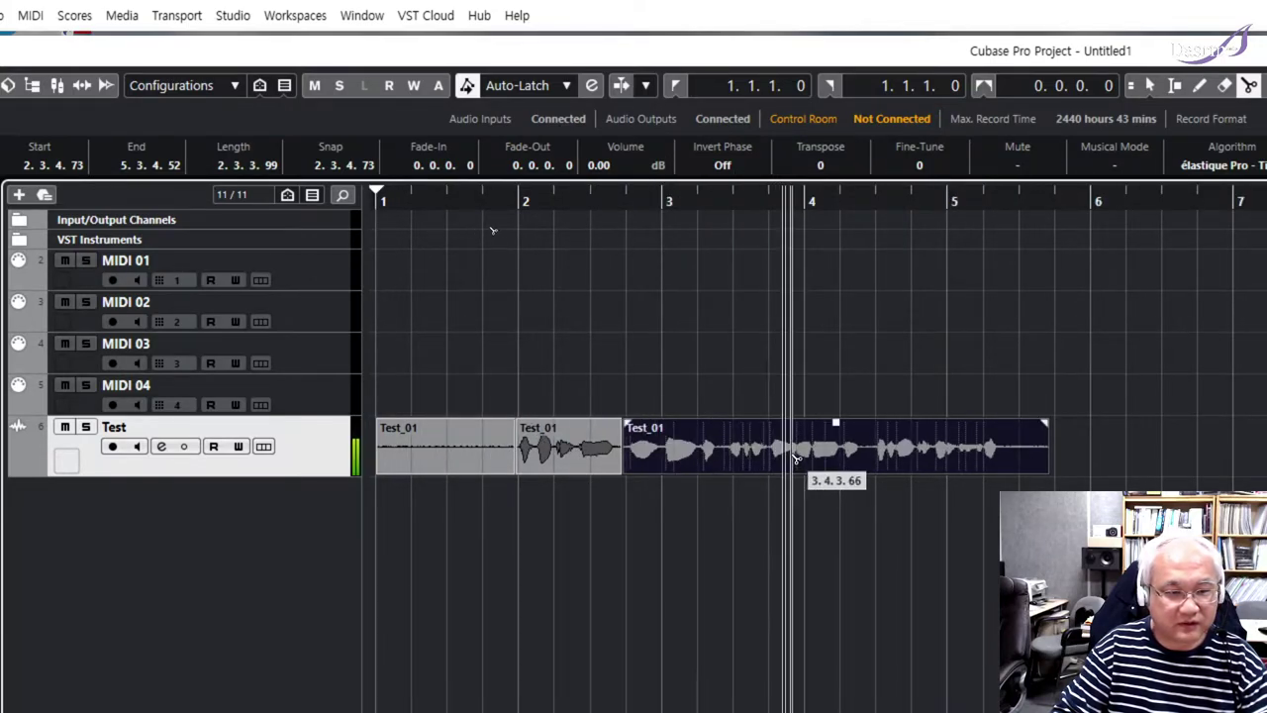
click(867, 457)
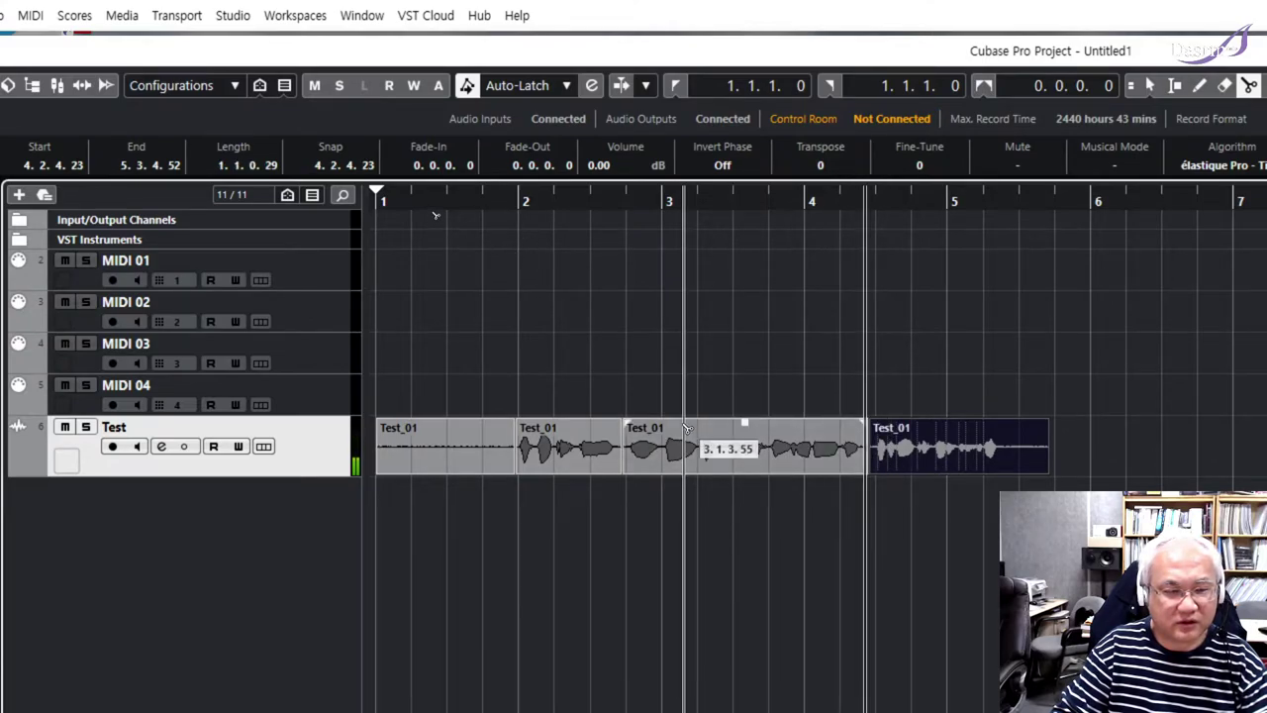
click(728, 457)
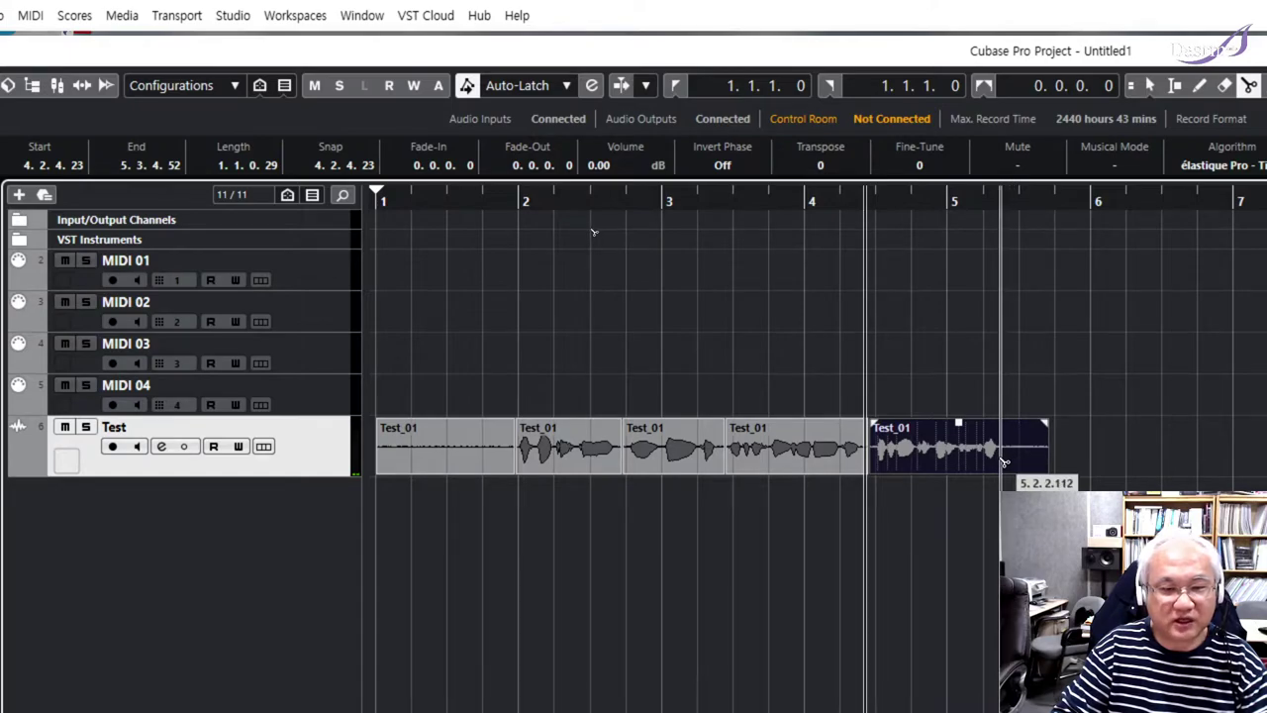
click(1003, 461)
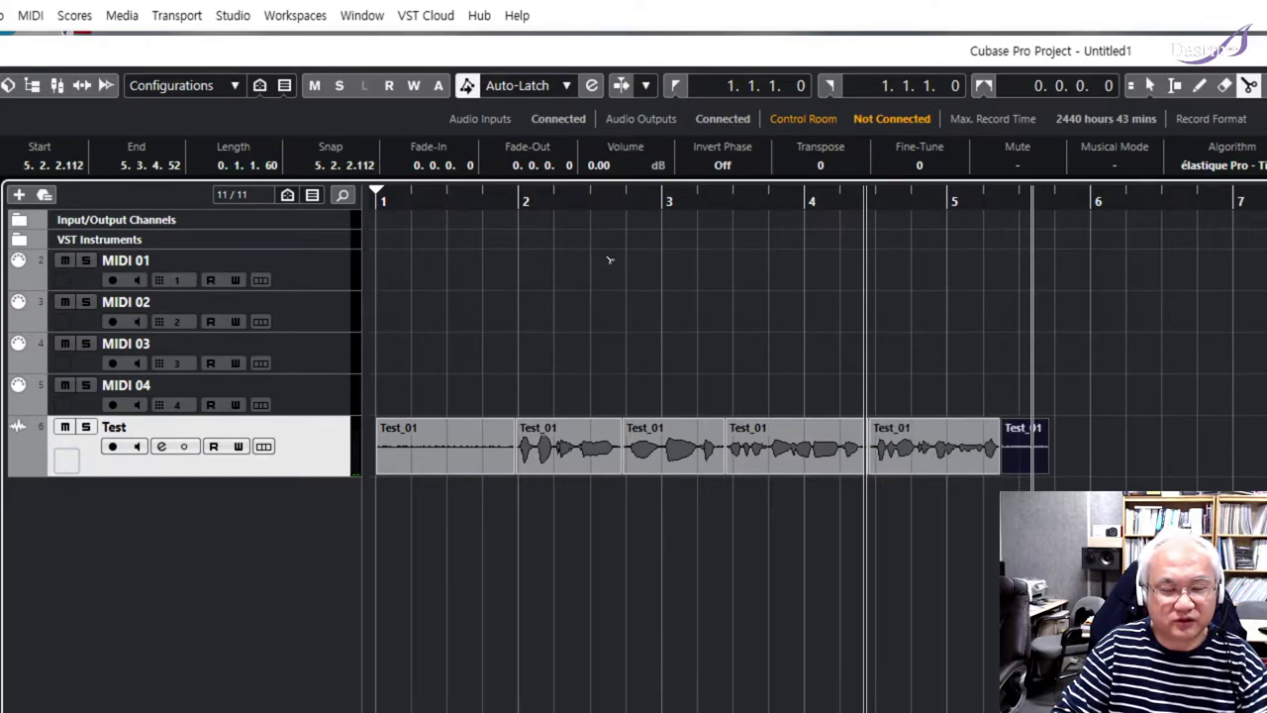
key(ctrl+s)
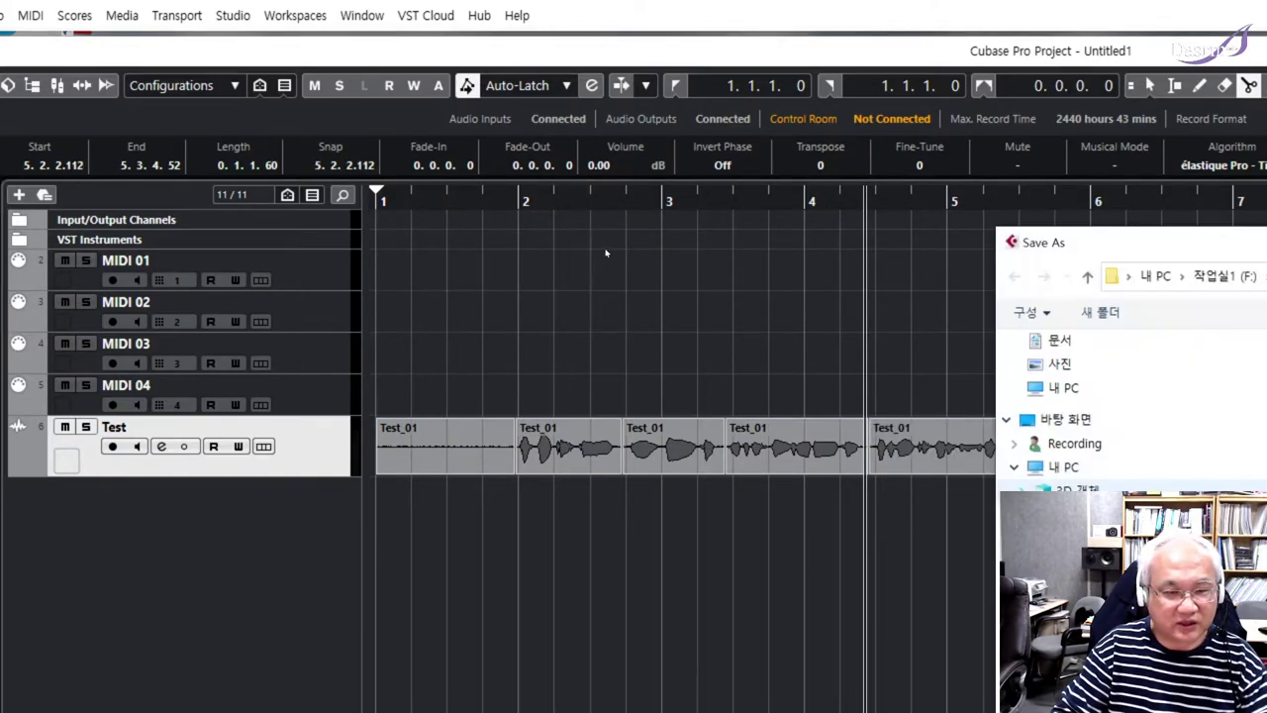
click(959, 47)
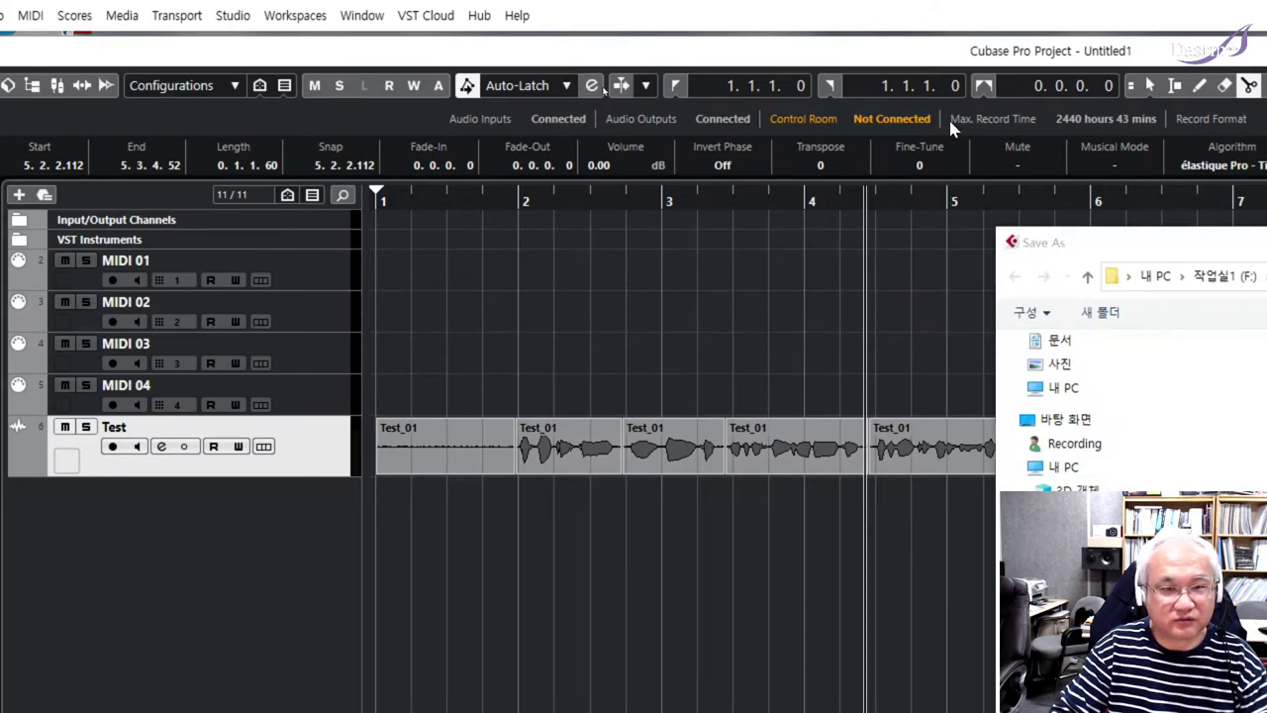
drag(1092, 228, 990, 197)
key(Escape)
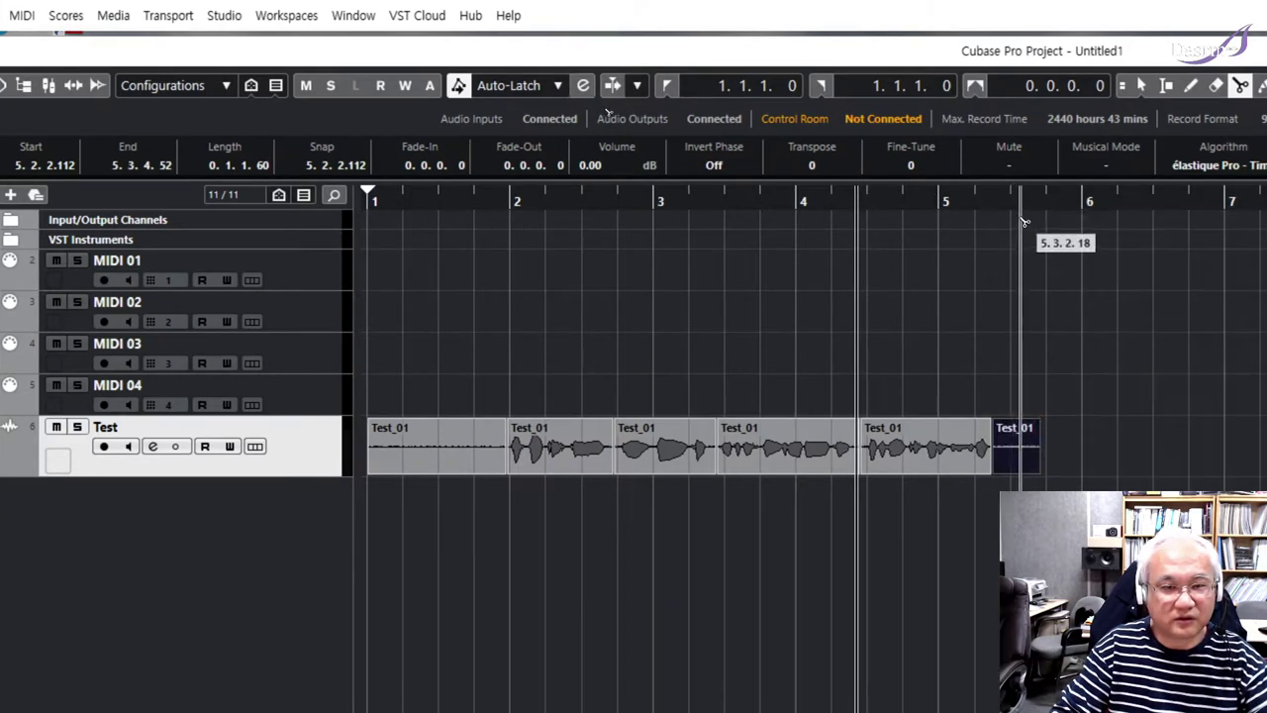
- Undo the last split and trim the final clip's end to 5.2.2.112 with the Object Selection tool
key(ctrl+z)
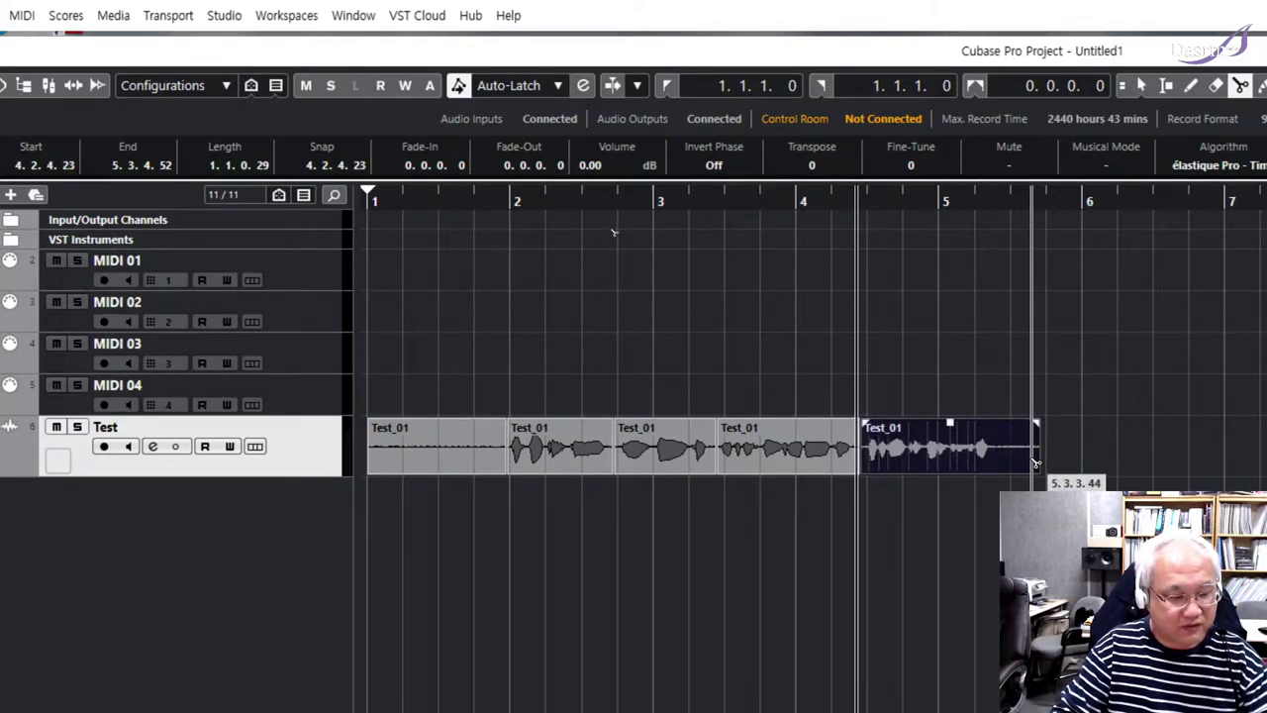
key(1)
drag(1037, 472, 987, 472)
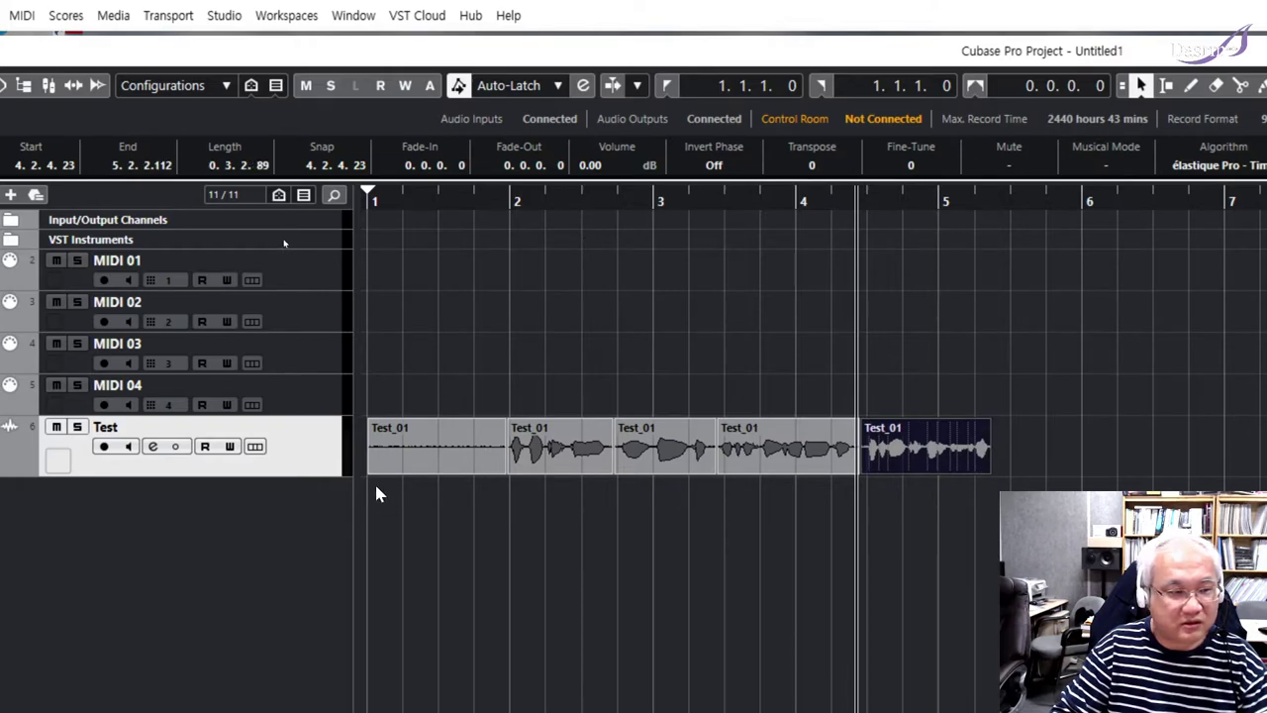
- Trim the start of the silent first clip to 1.3.3.36
drag(370, 471, 463, 473)
click(517, 523)
click(495, 442)
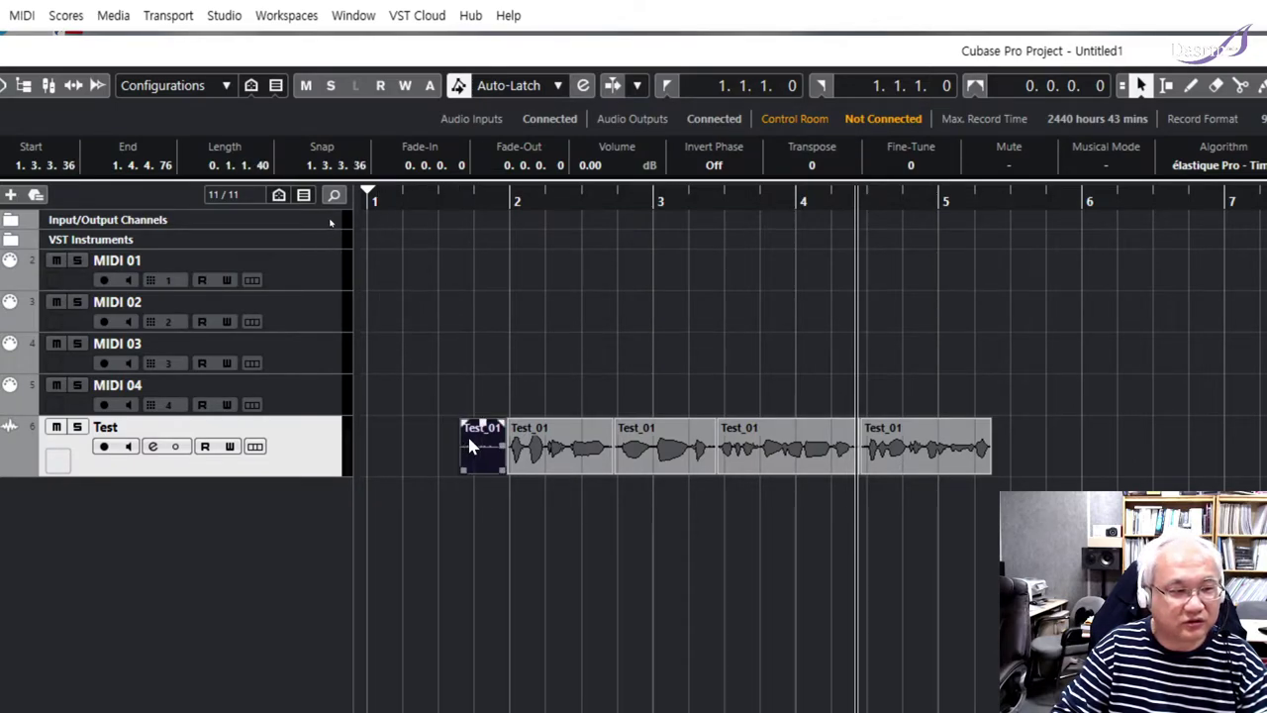
mouse_move(463, 472)
mouse_down()
mouse_move(368, 475)
mouse_move(461, 471)
mouse_up()
click(471, 498)
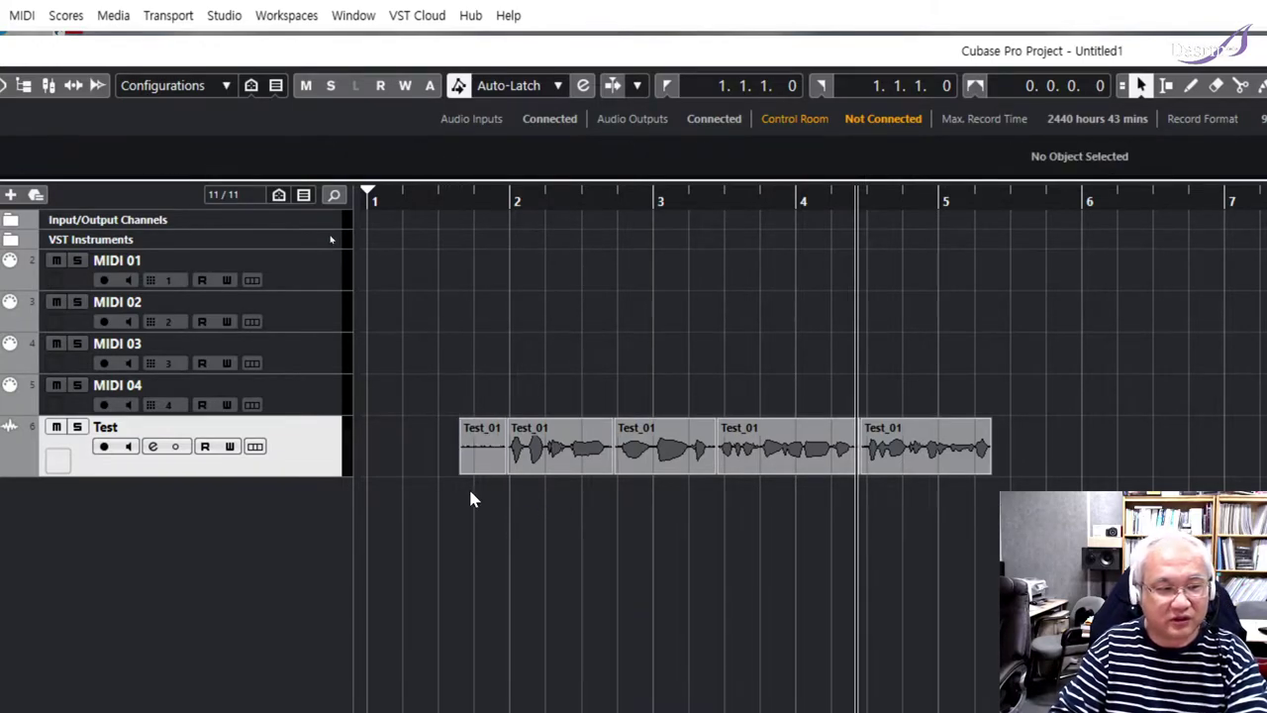
- Delete the silent first clip ahead of bar 2 on the Test track
click(484, 453)
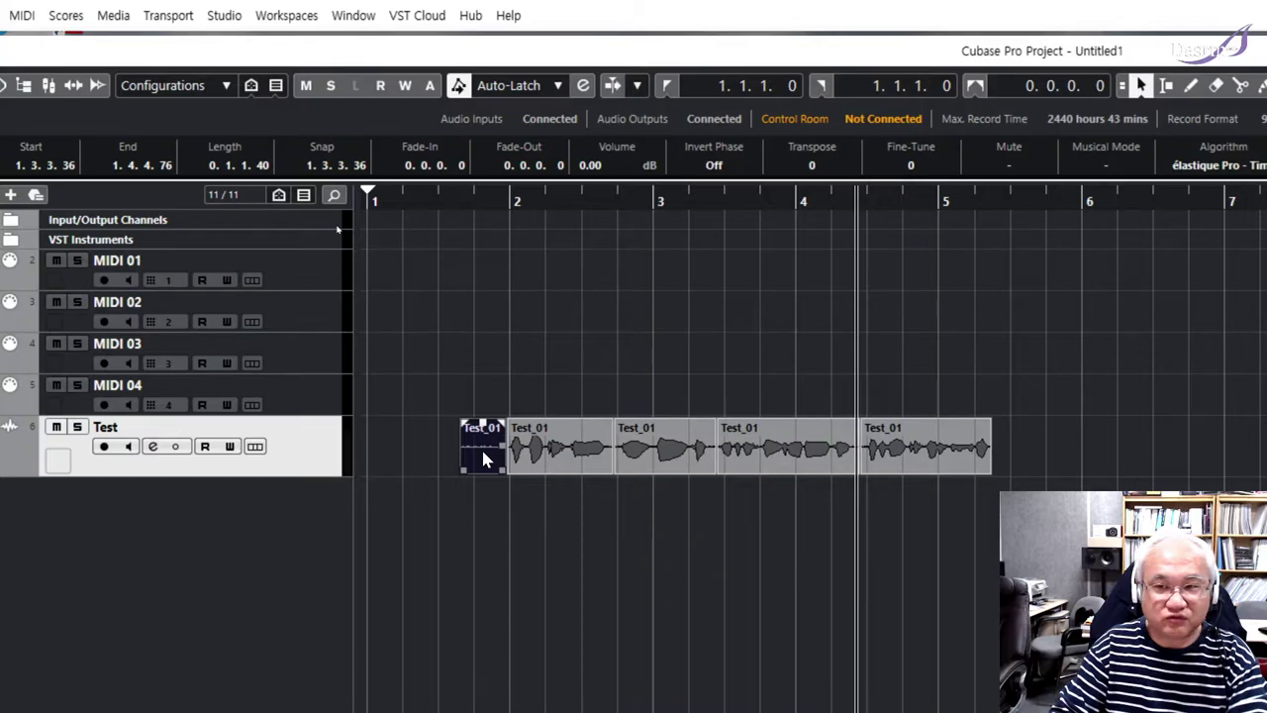
key(Delete)
click(488, 465)
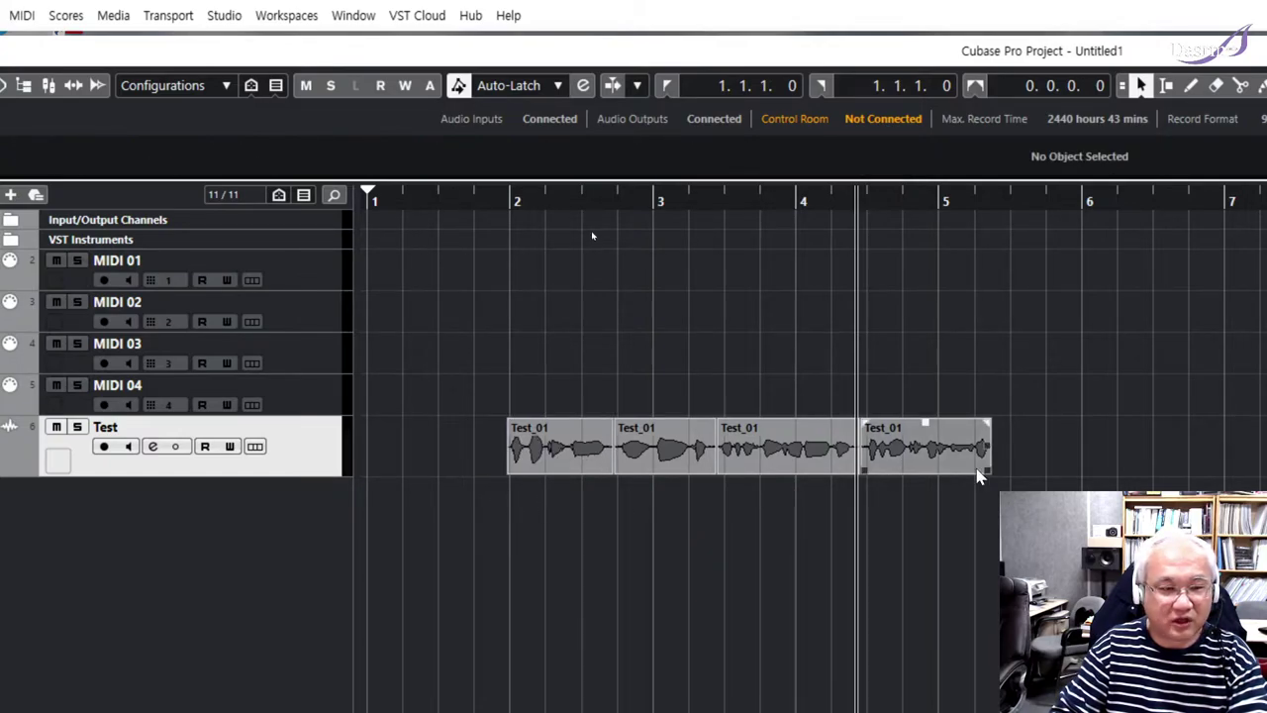
- Extend the final clip's end to 5.3.4.17 and split it at 5.2.3.6 with the Split tool
click(952, 464)
drag(988, 469, 1035, 469)
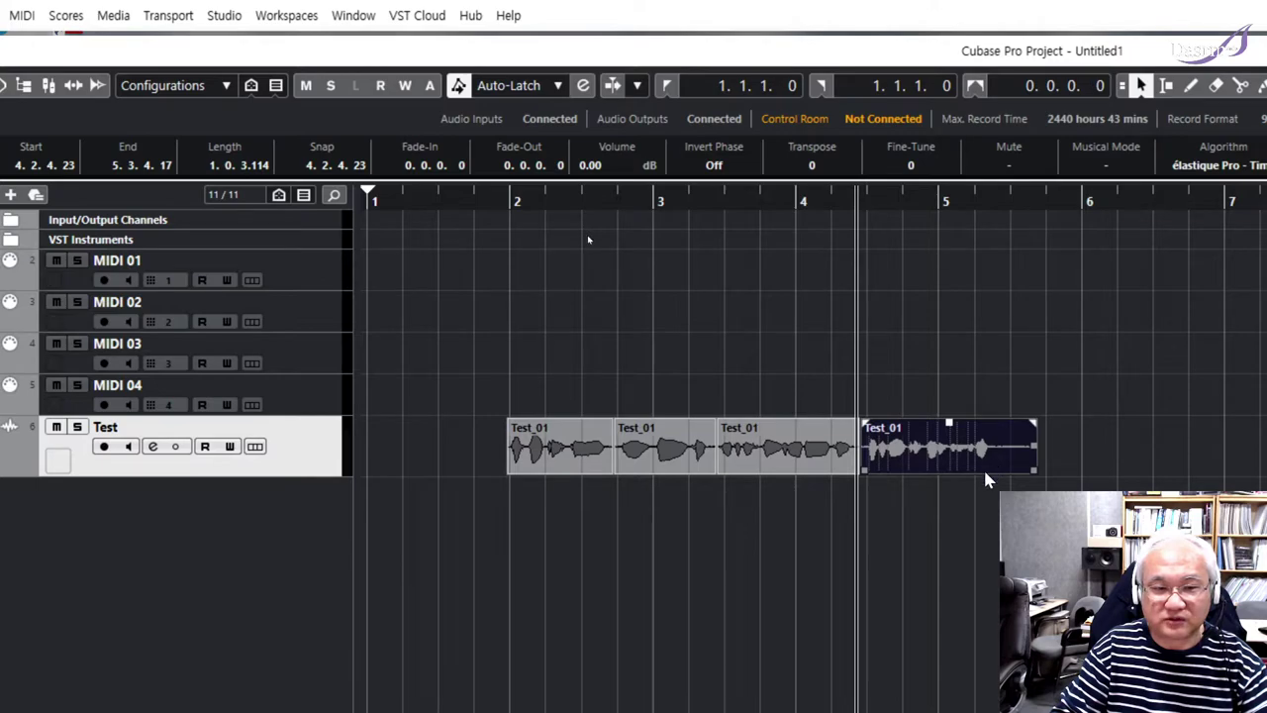
key(3)
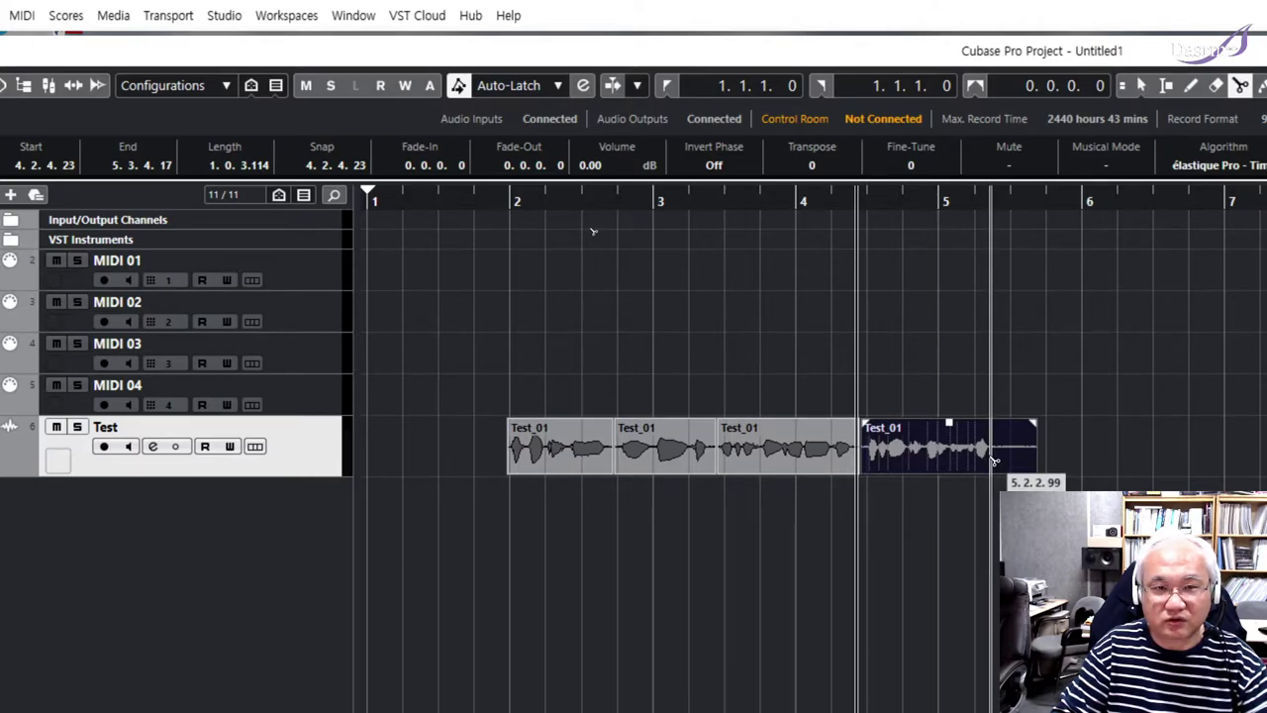
click(994, 458)
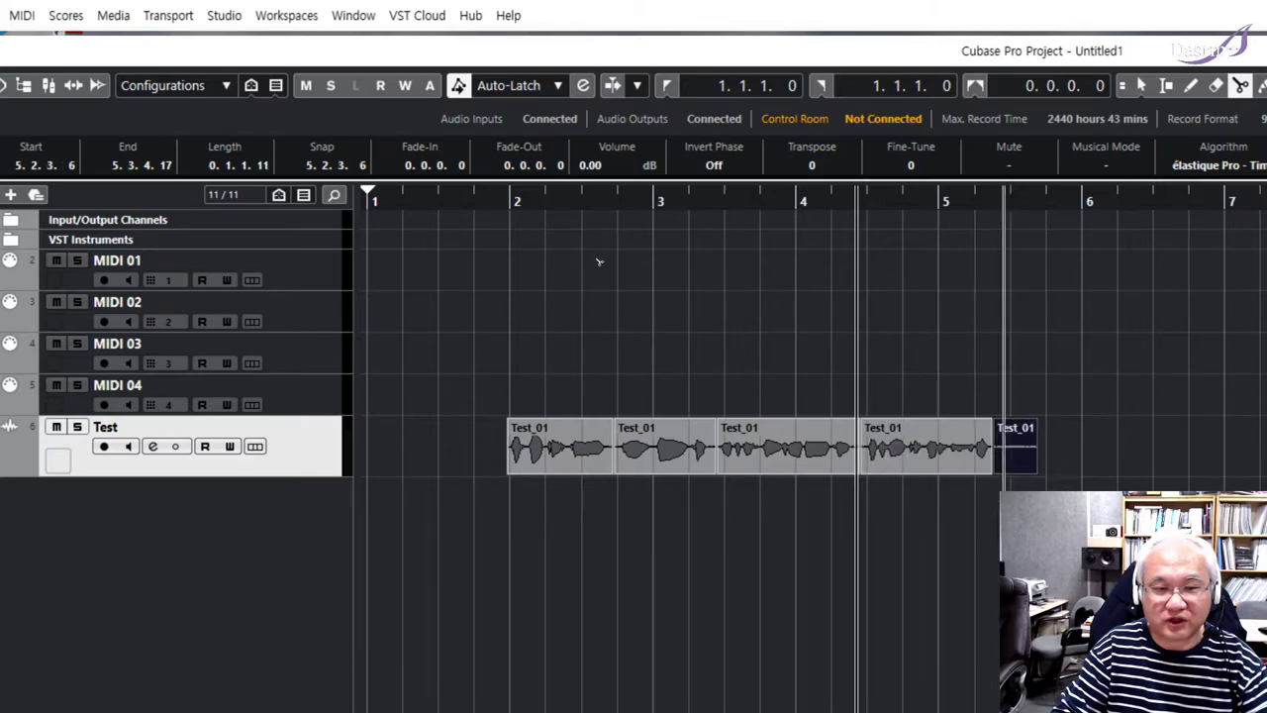
- Erase the silent tail clip that starts at 5.2.3.6 using the Erase tool
key(6)
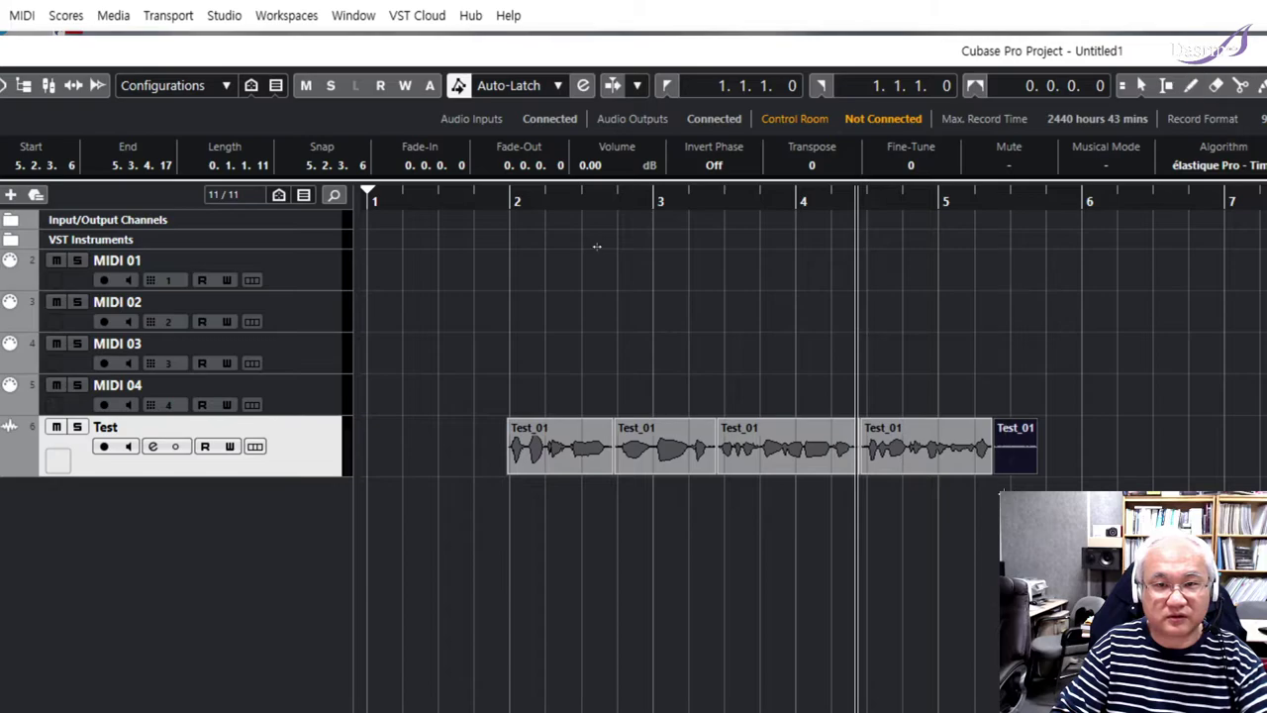
key(5)
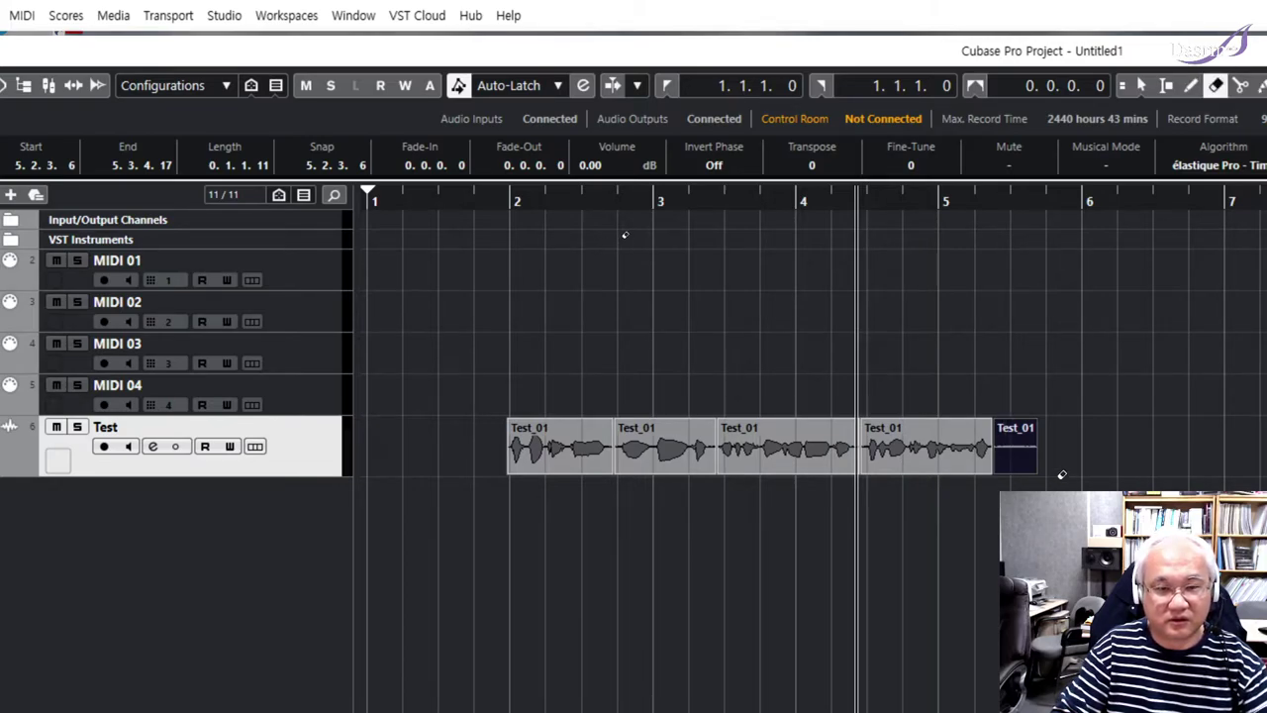
click(1031, 448)
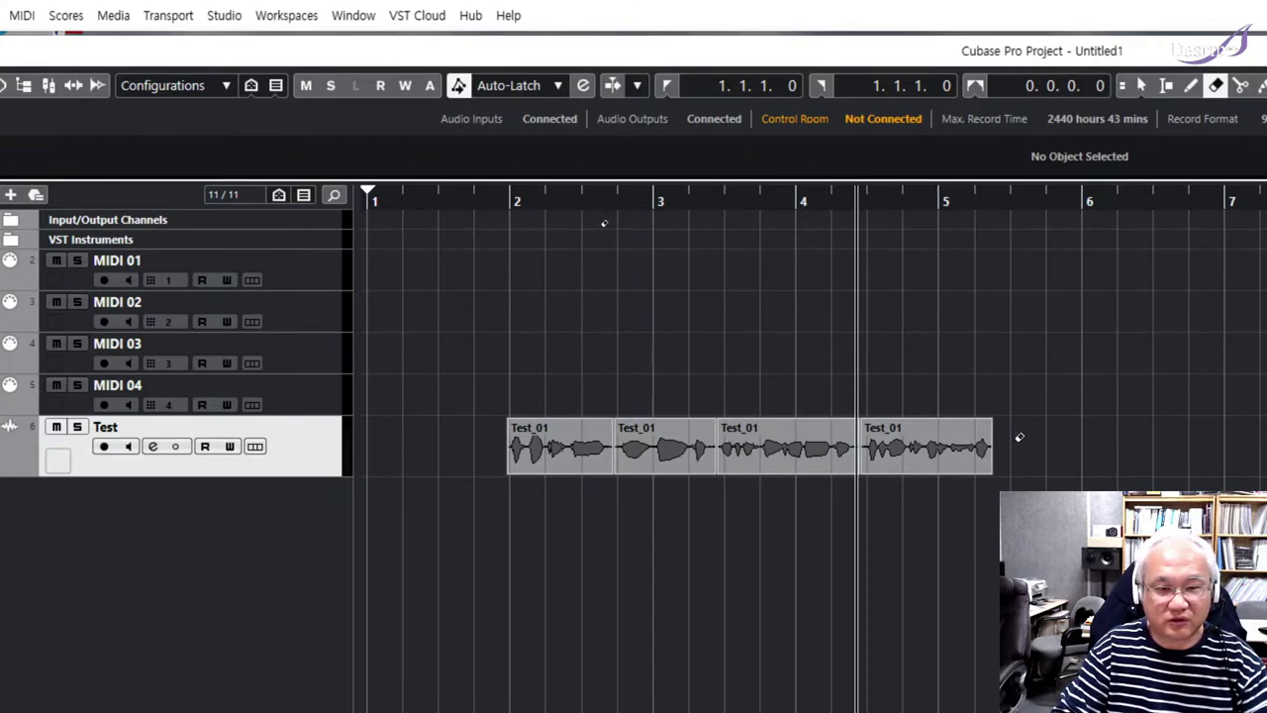
- Move the four voice clips earlier to start at 1.1.3.105, 1.4.4.112, 2.4.1.34 and 3.4.2.34, playing from bar 1 meanwhile
key(1)
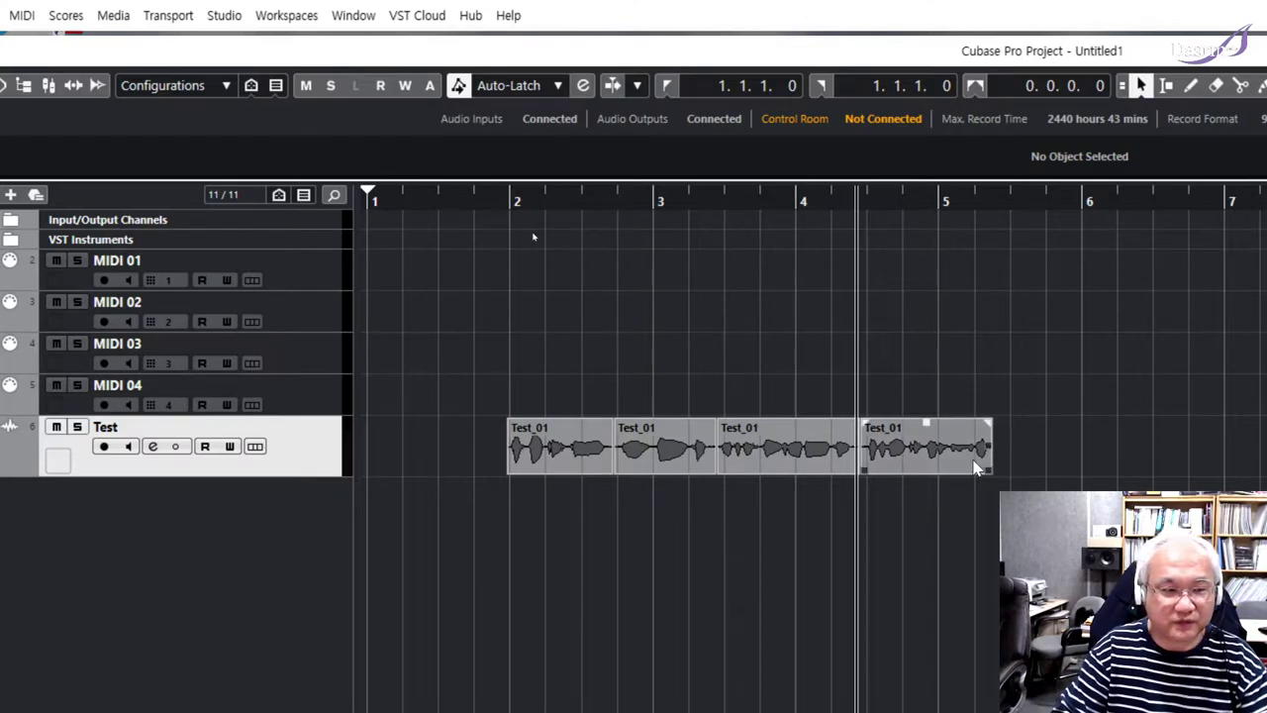
drag(521, 438, 406, 439)
drag(373, 198, 374, 205)
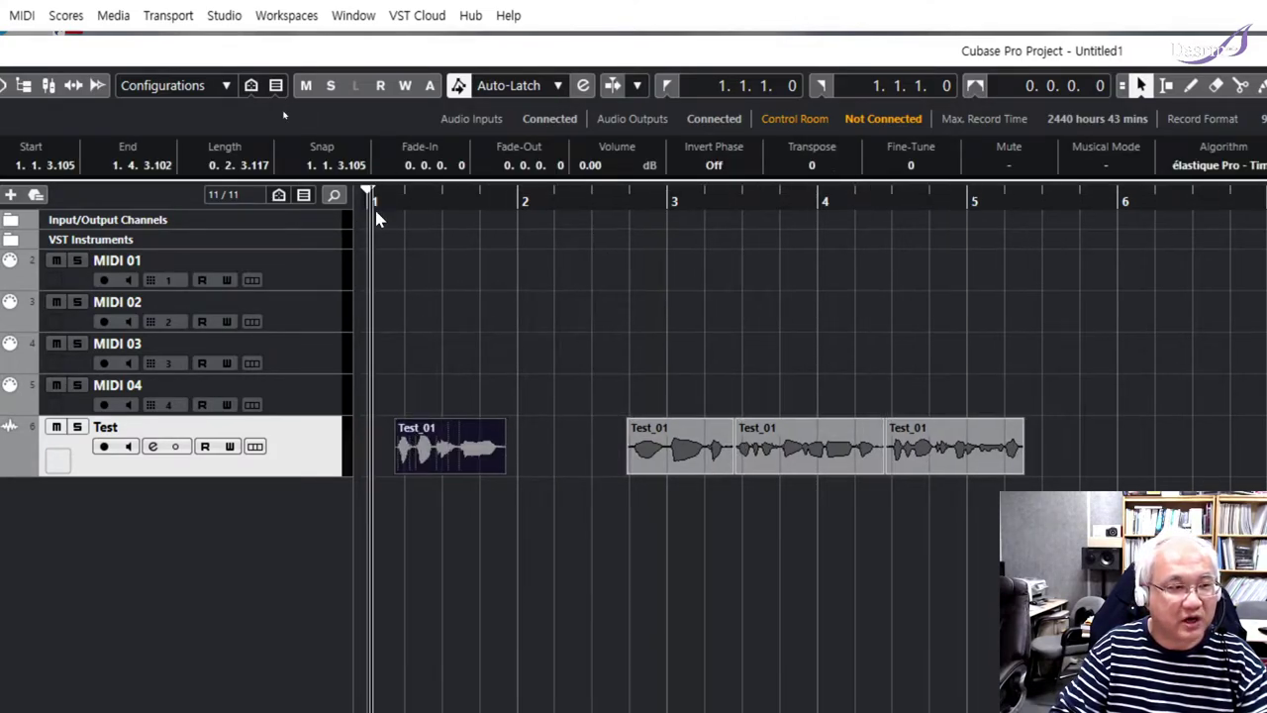
key(space)
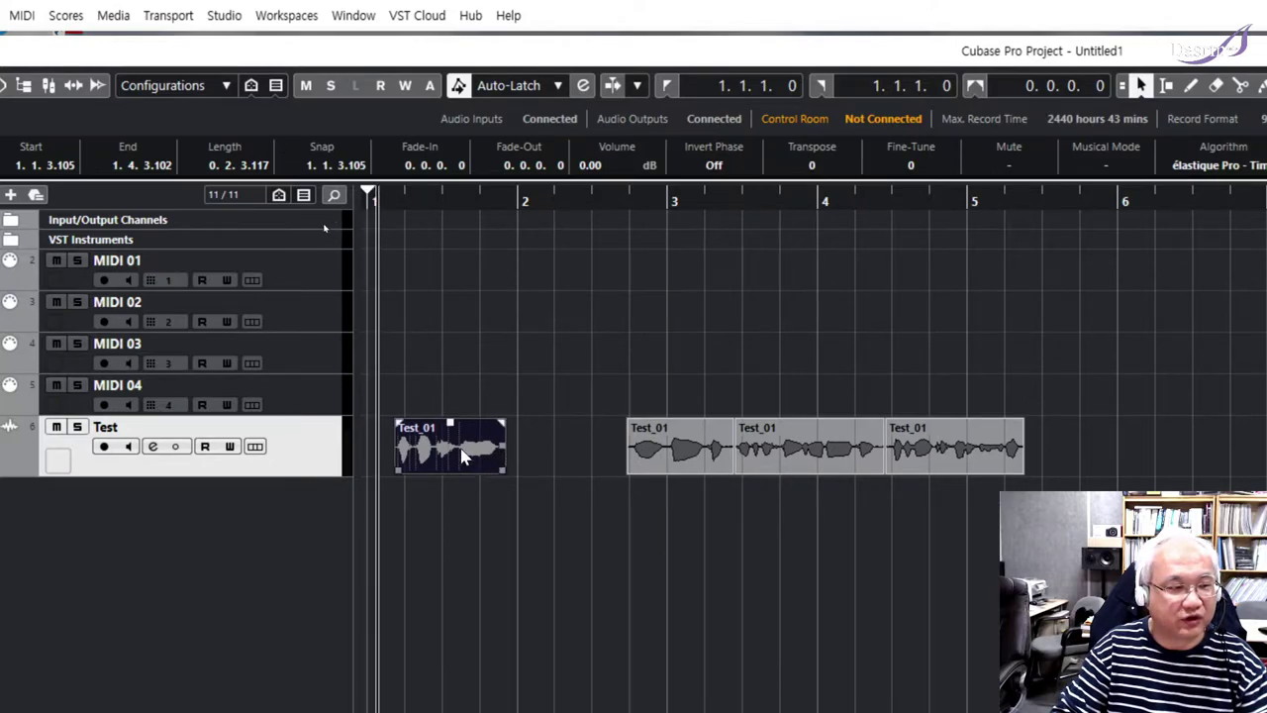
drag(685, 450, 575, 444)
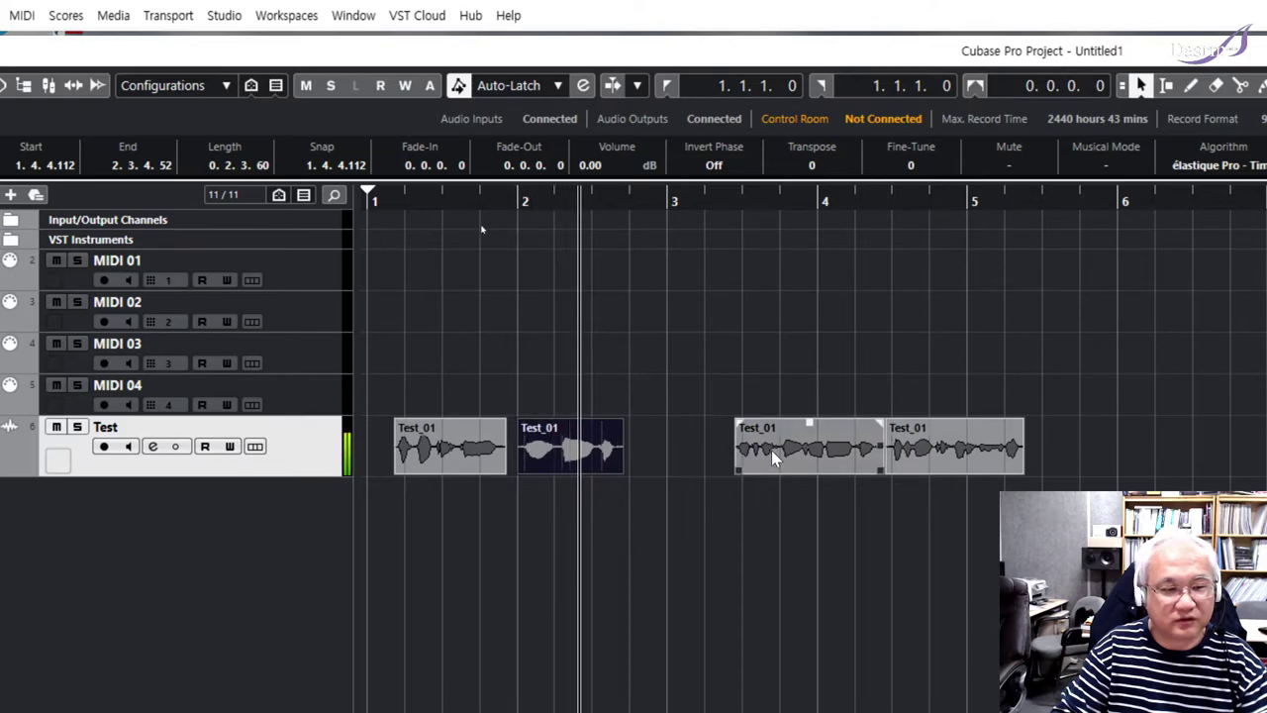
drag(781, 448, 684, 451)
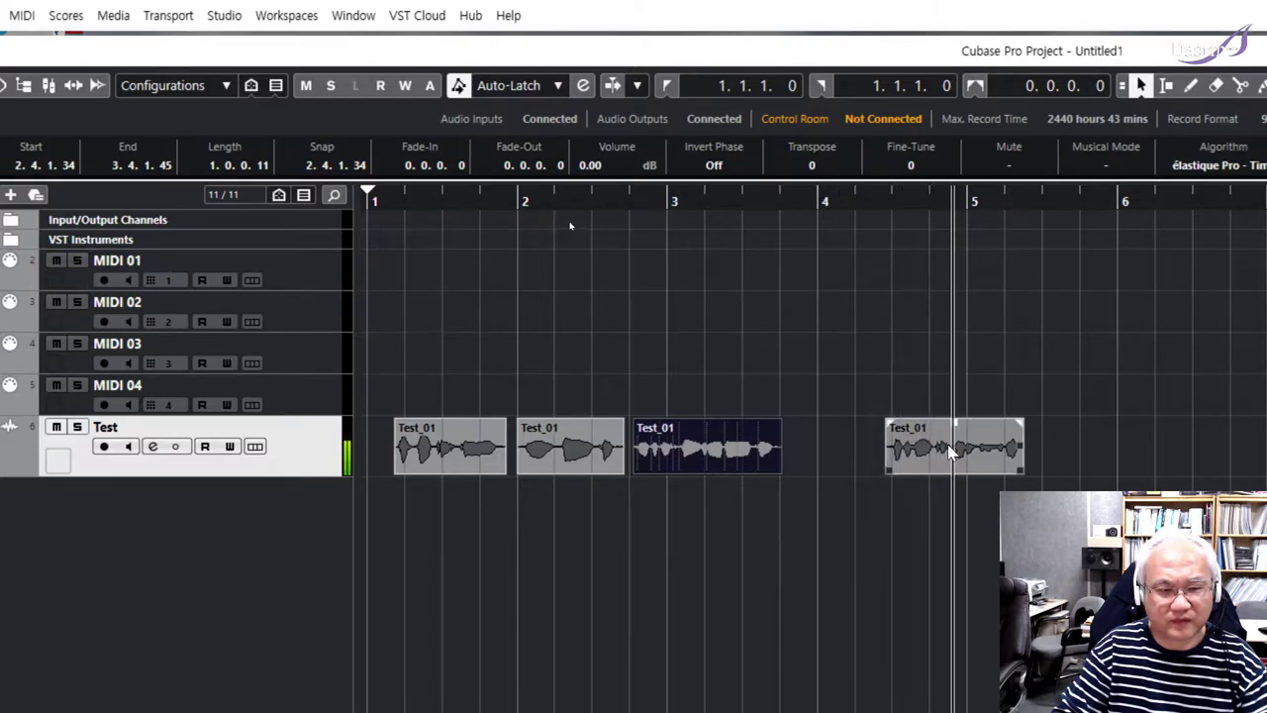
drag(941, 449, 847, 452)
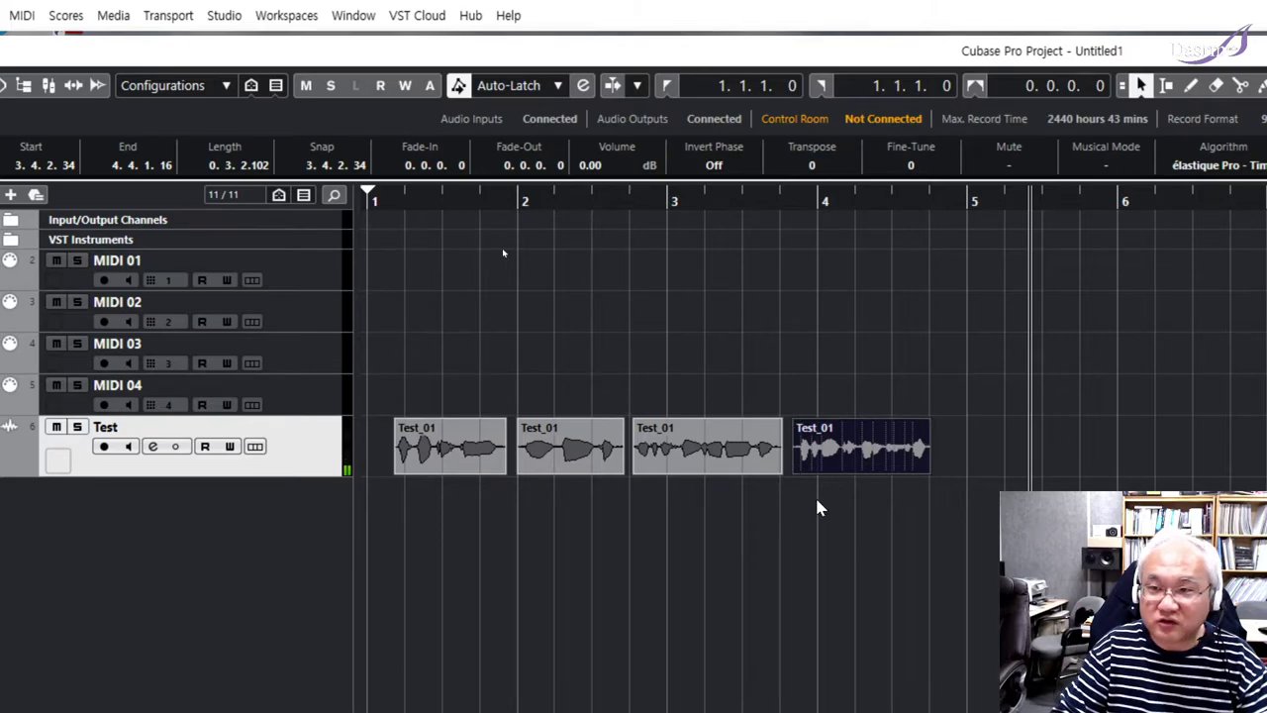
- Move the first three clips behind the fourth, shift all four to start at 1.1.1.25, and play the new order
drag(416, 374, 663, 474)
drag(491, 446, 990, 455)
drag(864, 350, 1102, 479)
drag(645, 451, 220, 440)
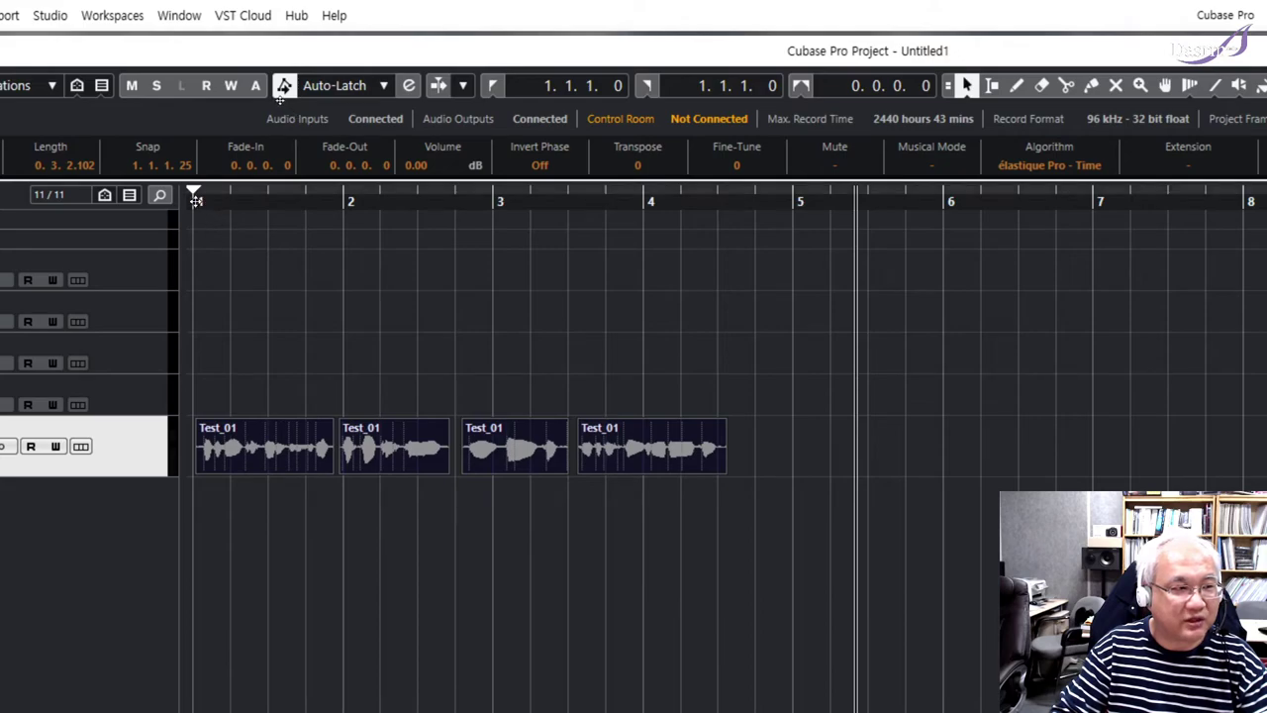
key(space)
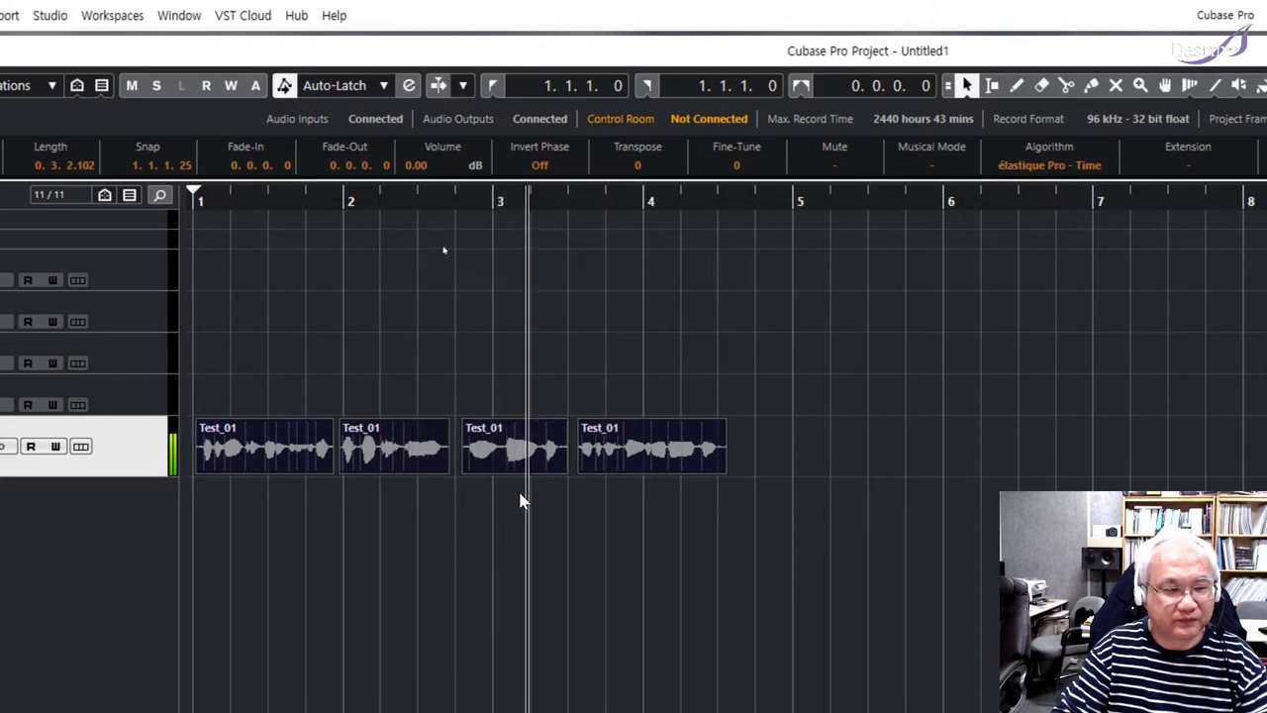
- Swap the second and third clips so they start at 1.4.4.36 and 2.4.1.9, and play from bar 1
click(592, 505)
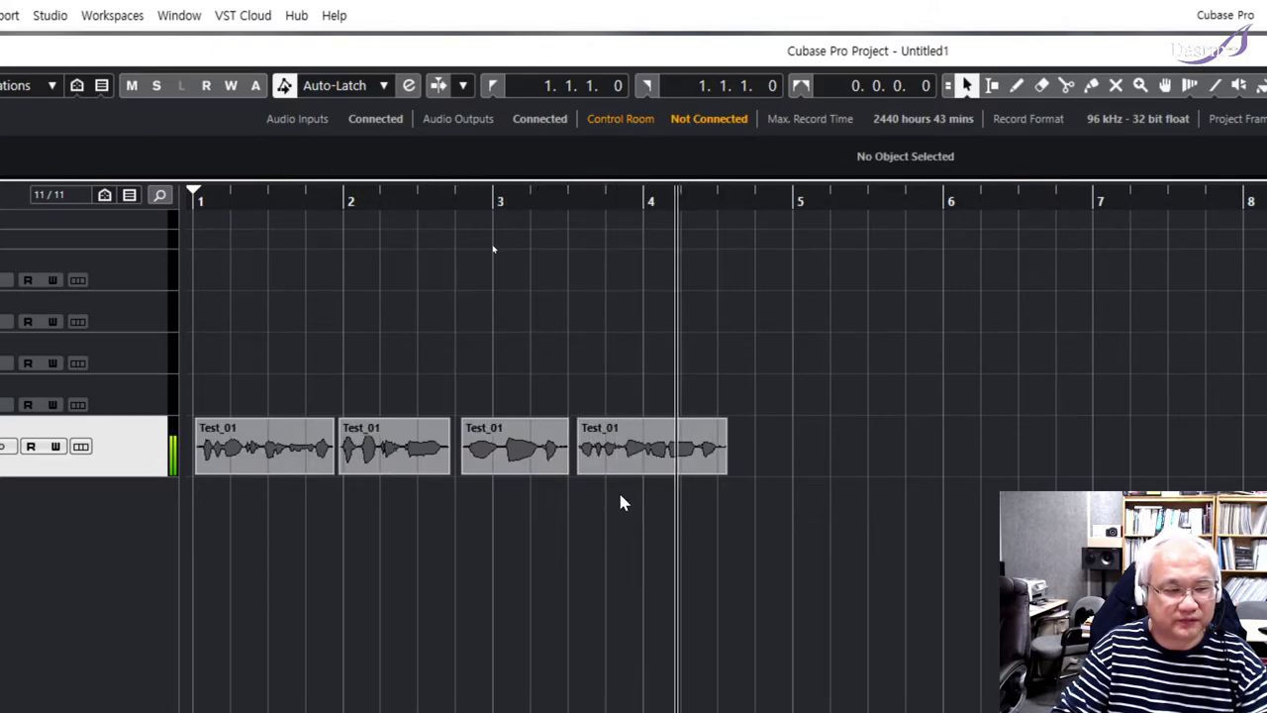
click(626, 455)
click(505, 457)
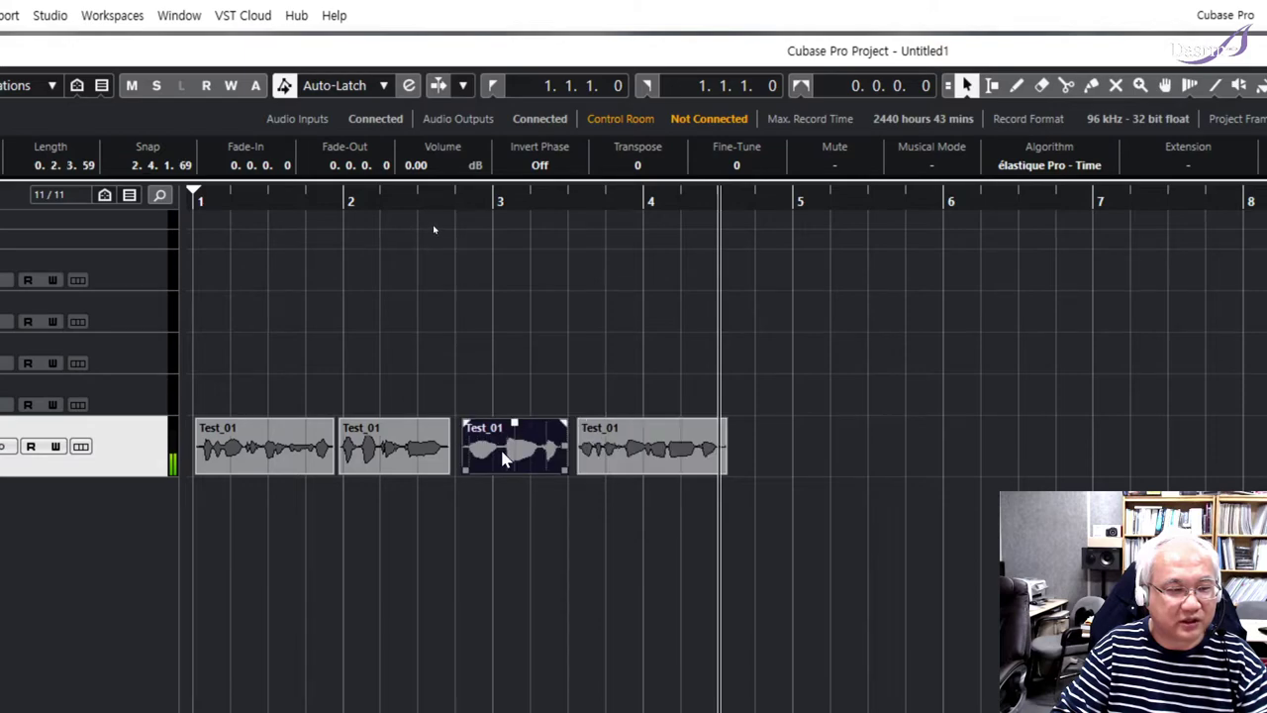
click(386, 458)
drag(394, 453, 346, 444)
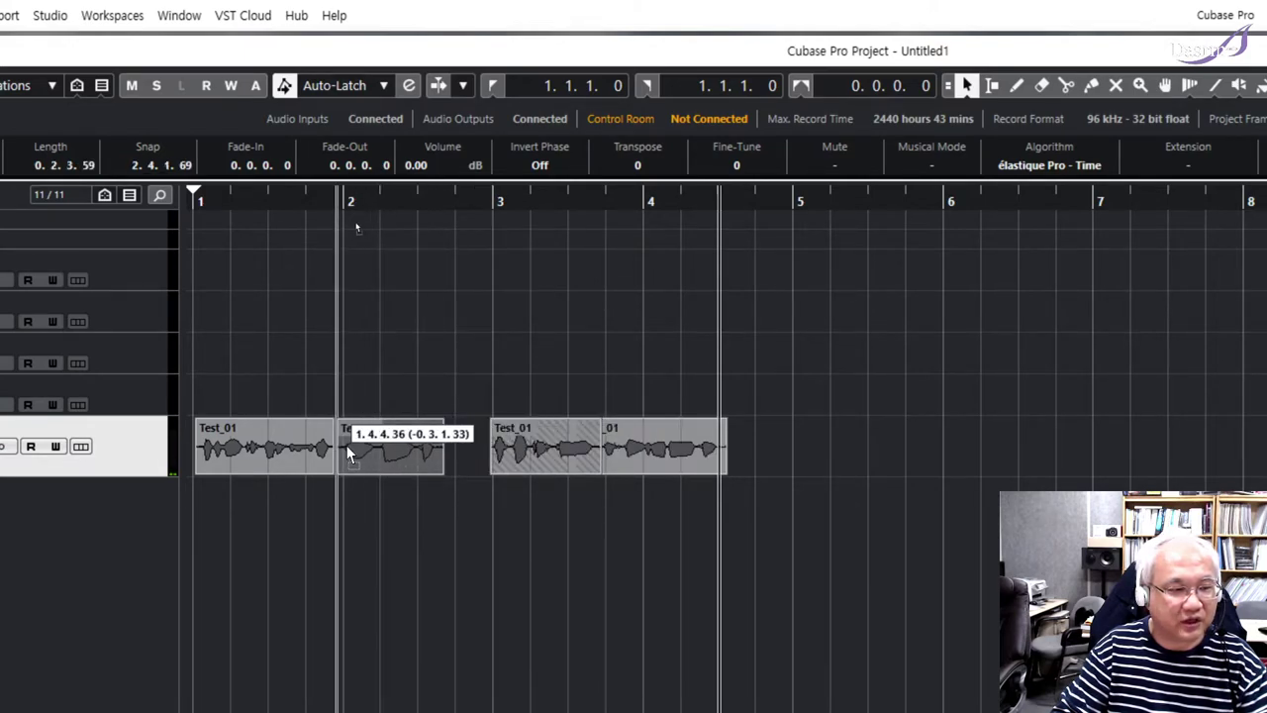
drag(533, 454, 493, 447)
click(194, 200)
key(space)
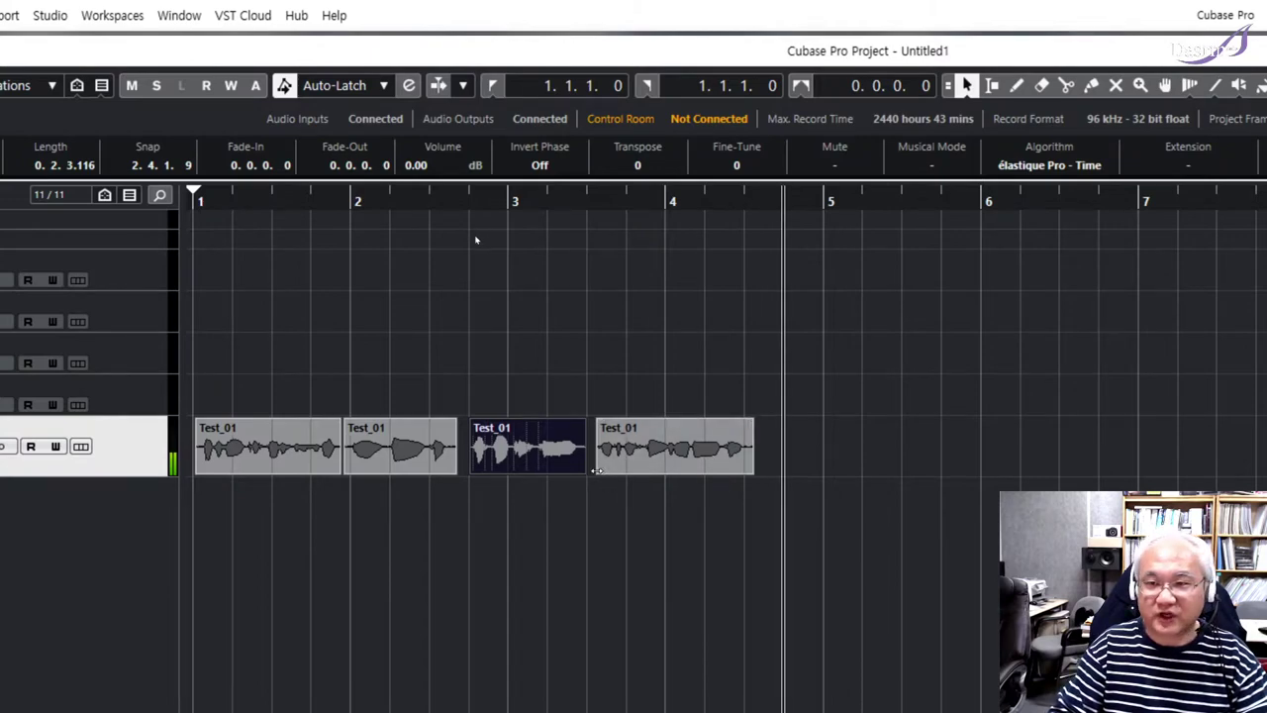
- Close the gaps by moving the third clip slightly earlier and the fourth clip to start at 3.2.4.109
scroll(567, 481, right, 3)
scroll(564, 482, left, 3)
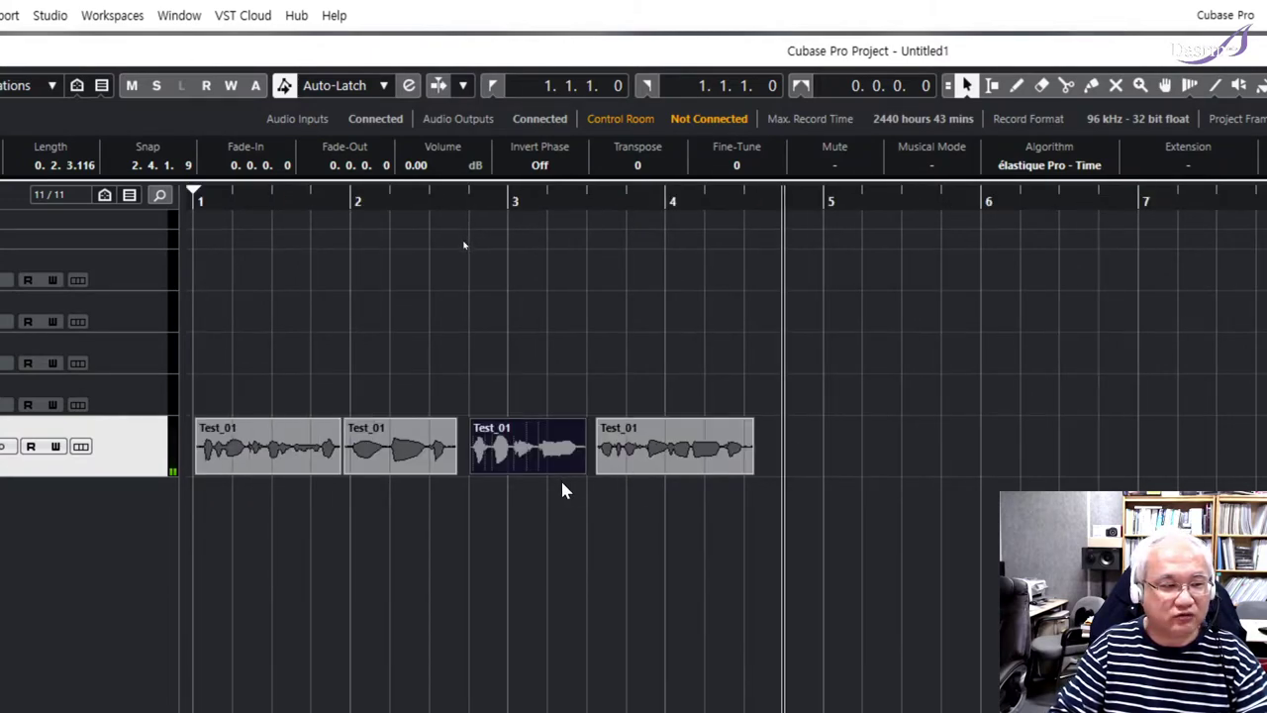
click(571, 501)
drag(576, 451, 554, 446)
click(645, 456)
drag(646, 456, 634, 456)
- Add a fade-in over more than half of the first clip
click(279, 512)
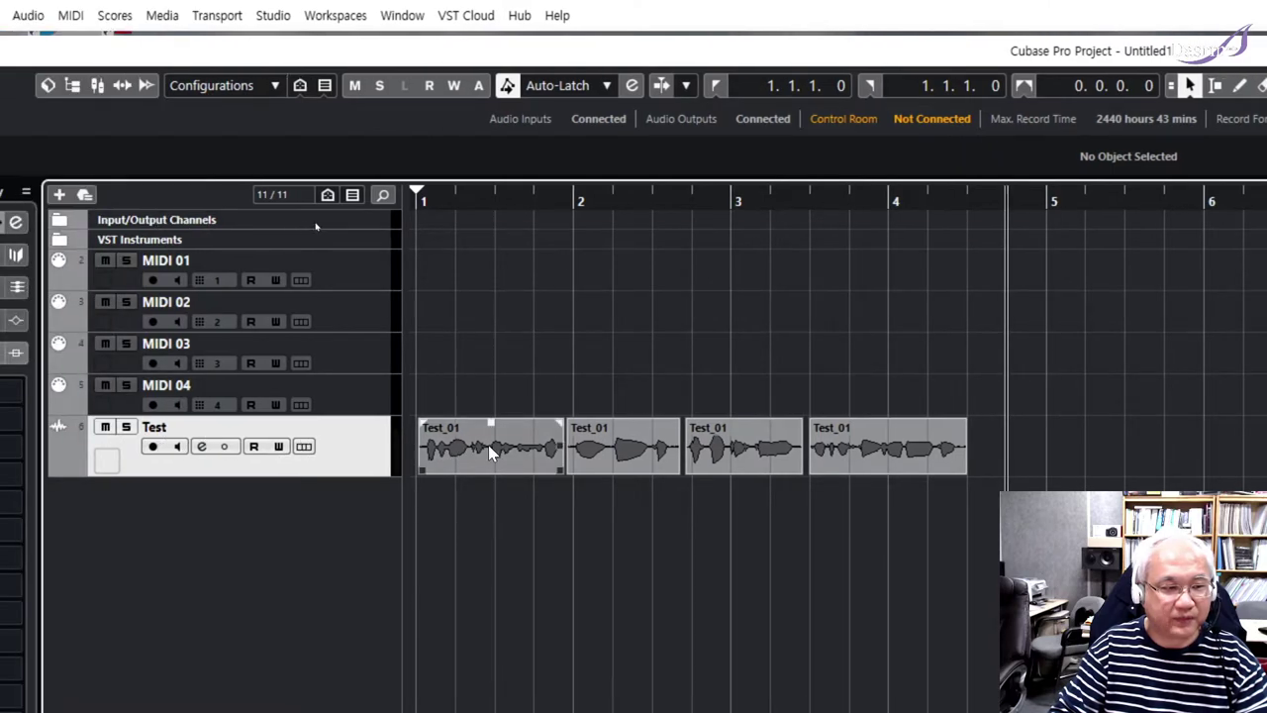
click(489, 451)
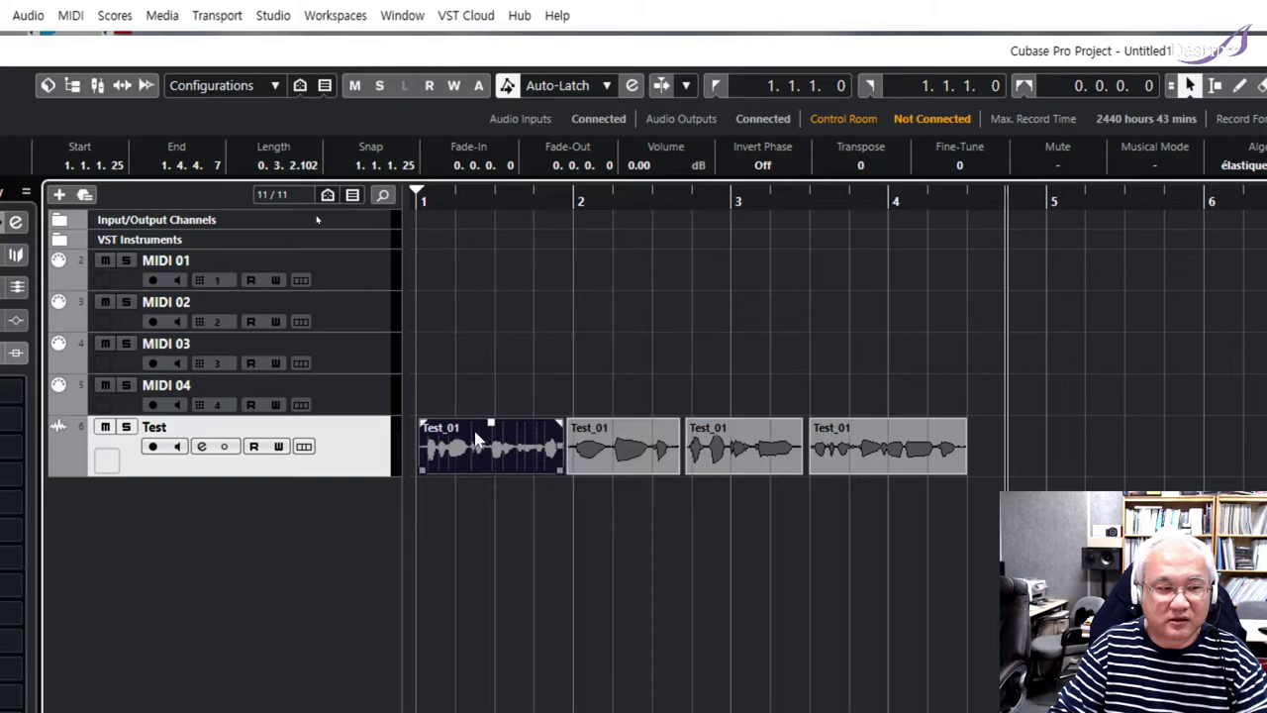
drag(420, 423, 512, 428)
- Trim the last clip's end to 4.2.4.35 and give it a fade-out of 0.2.3.31
click(942, 438)
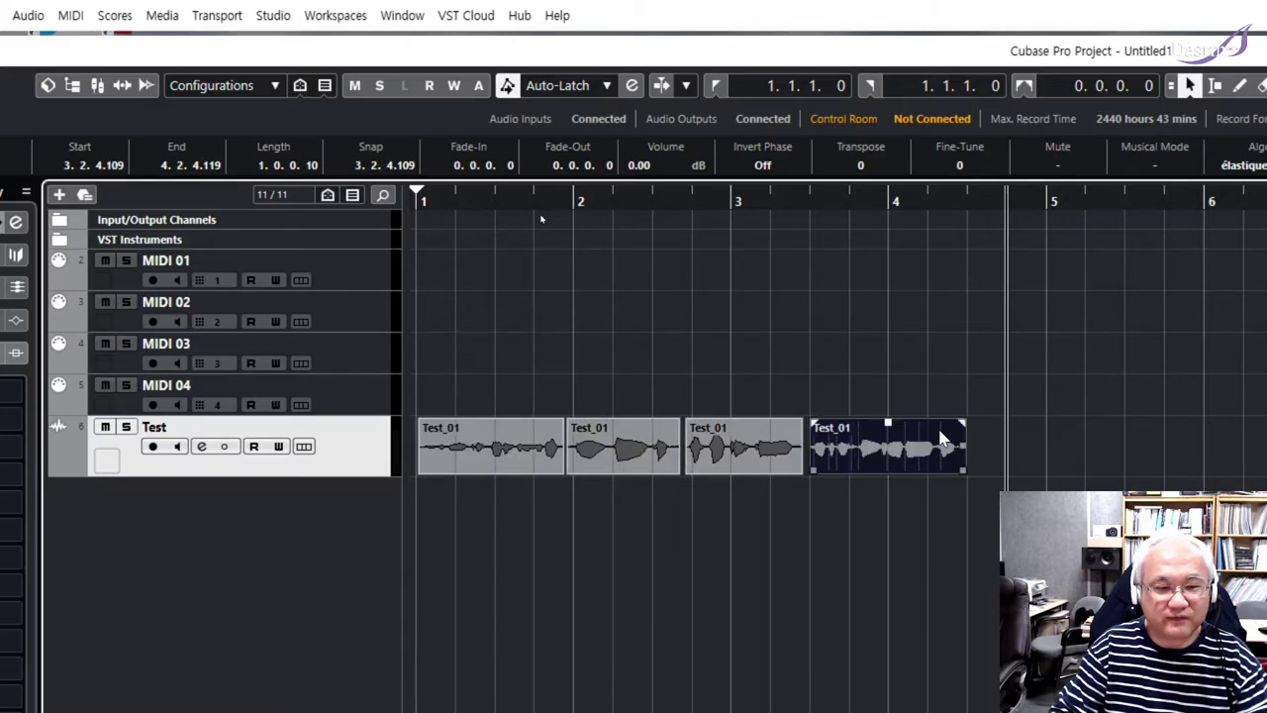
mouse_move(963, 423)
mouse_down()
mouse_move(889, 424)
mouse_move(965, 423)
mouse_up()
mouse_move(956, 425)
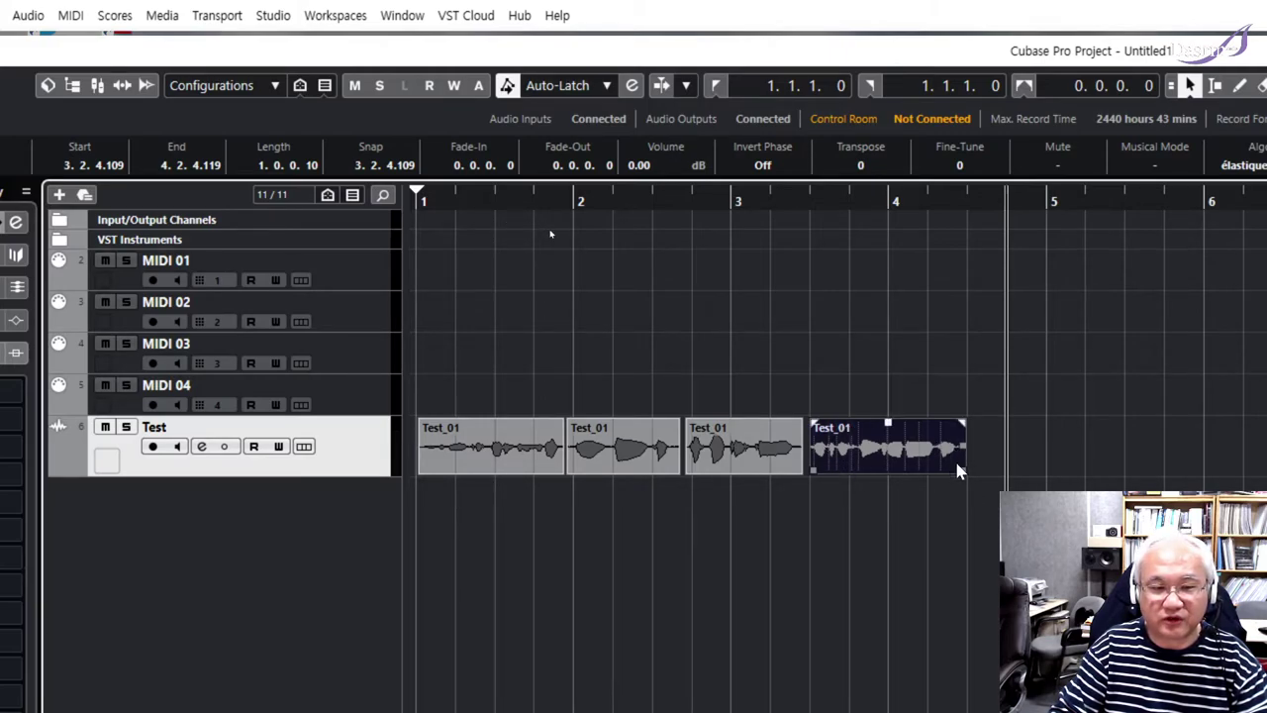
drag(964, 454, 925, 472)
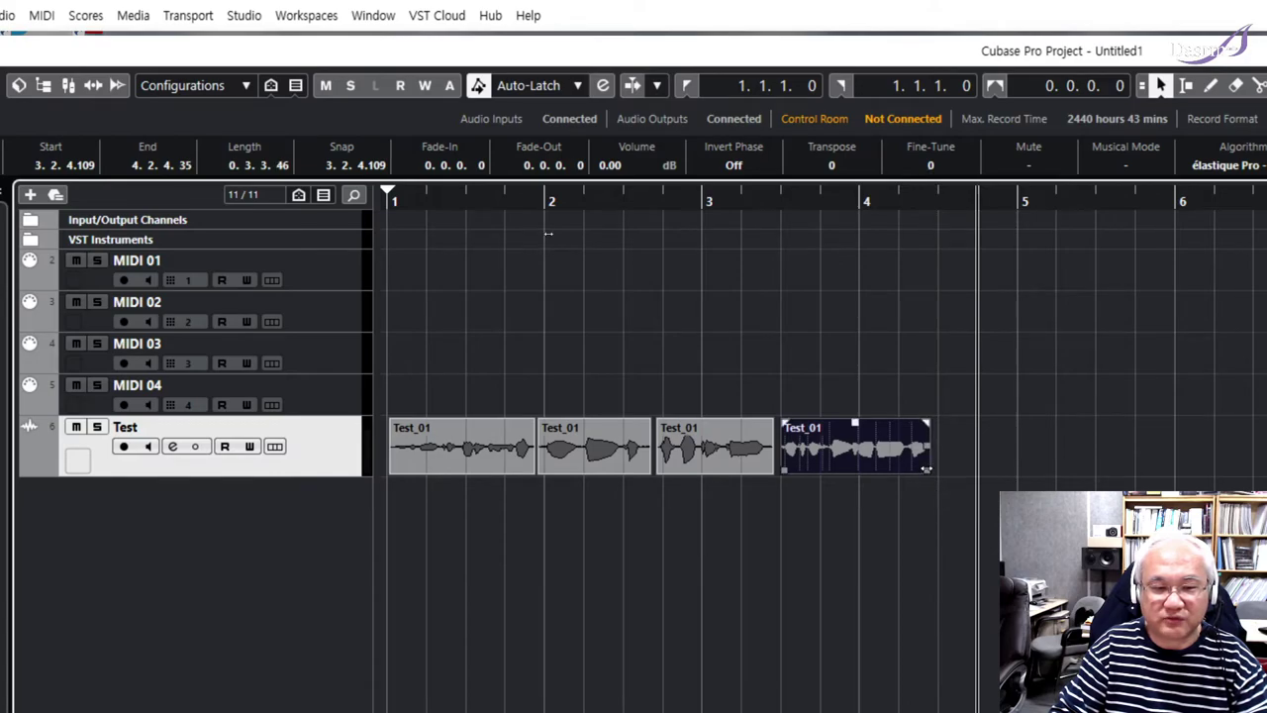
click(927, 471)
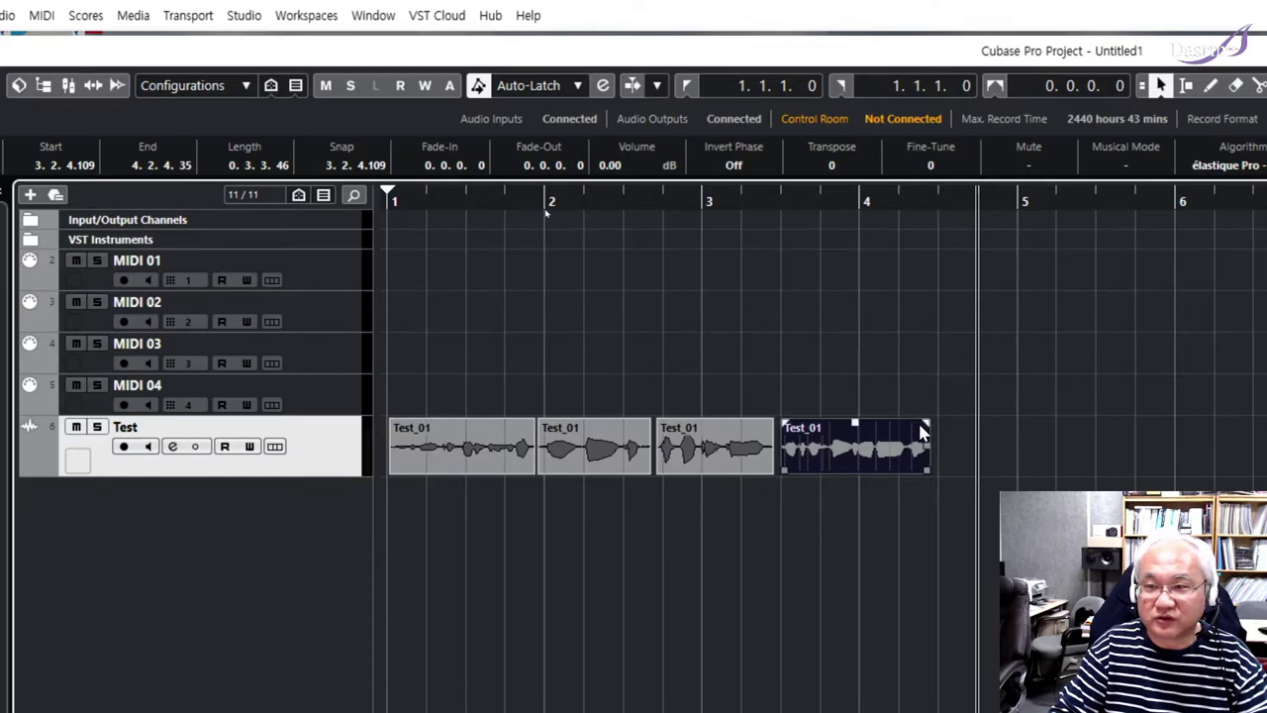
drag(923, 423, 813, 433)
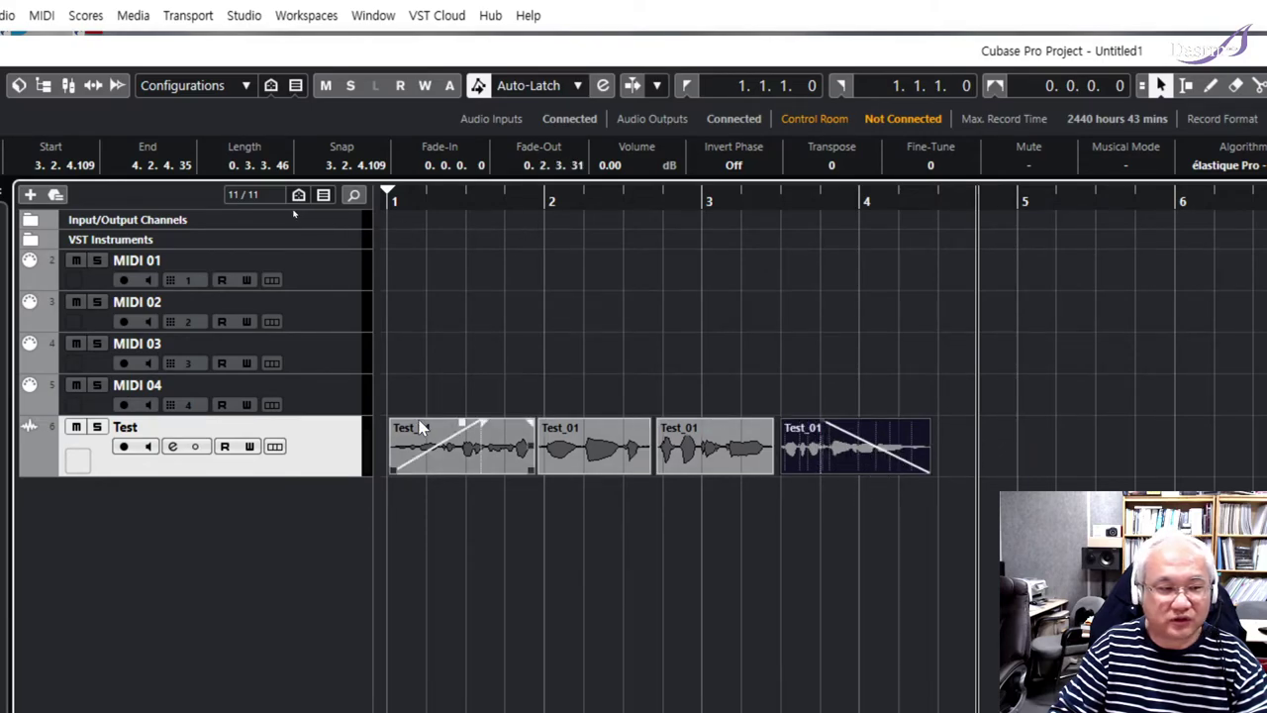
- Set the first clip's fade-in length to 0.2.1.90 and play the track from bar 1
mouse_move(483, 424)
mouse_down()
mouse_move(389, 428)
mouse_move(485, 428)
mouse_up()
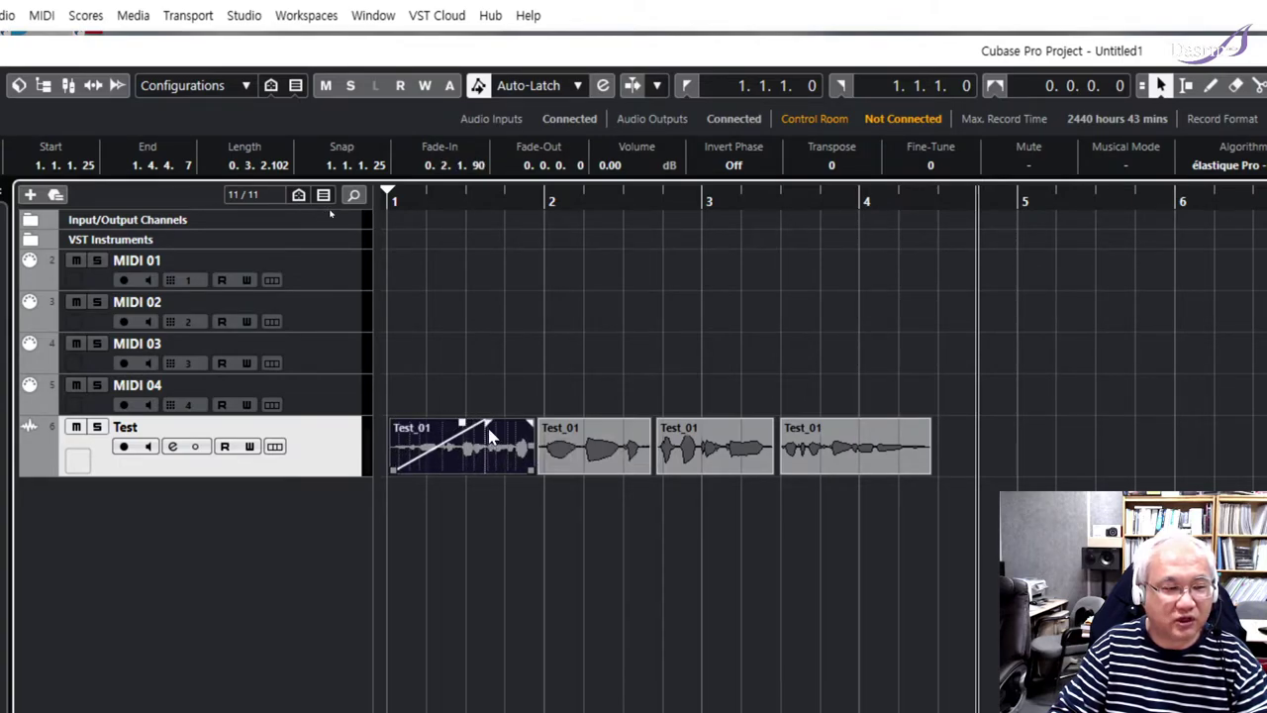
click(384, 201)
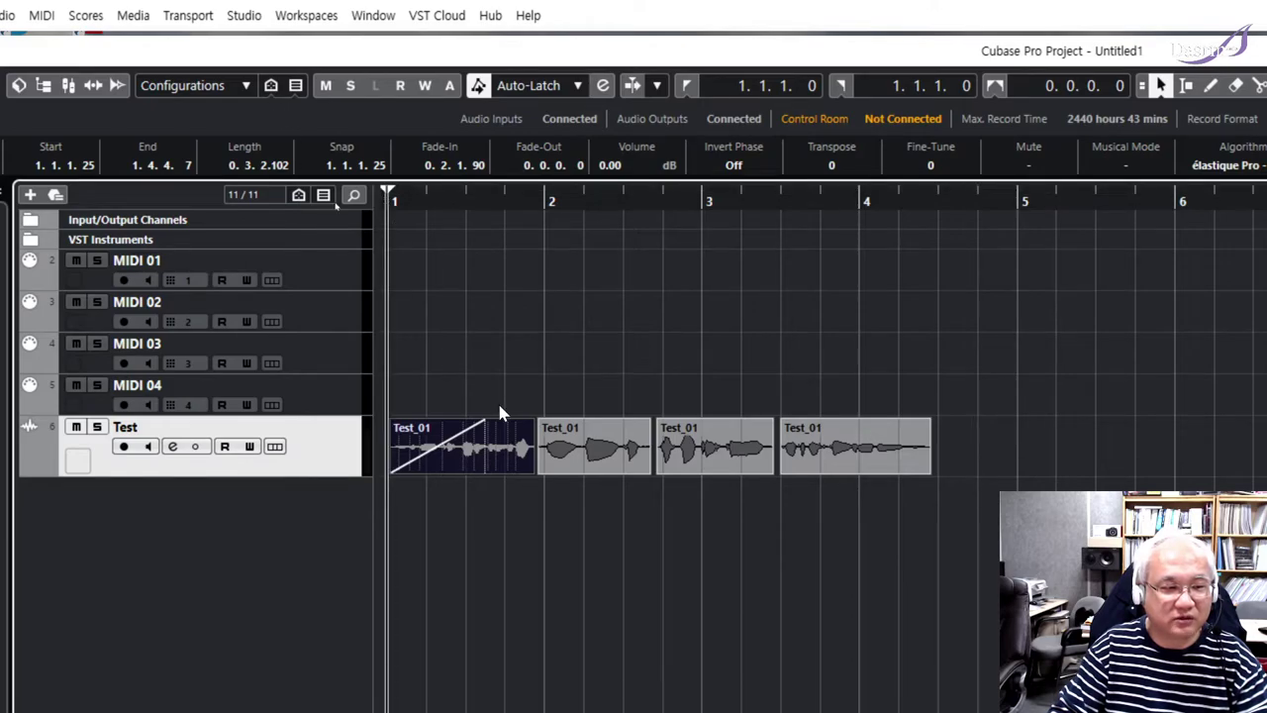
key(space)
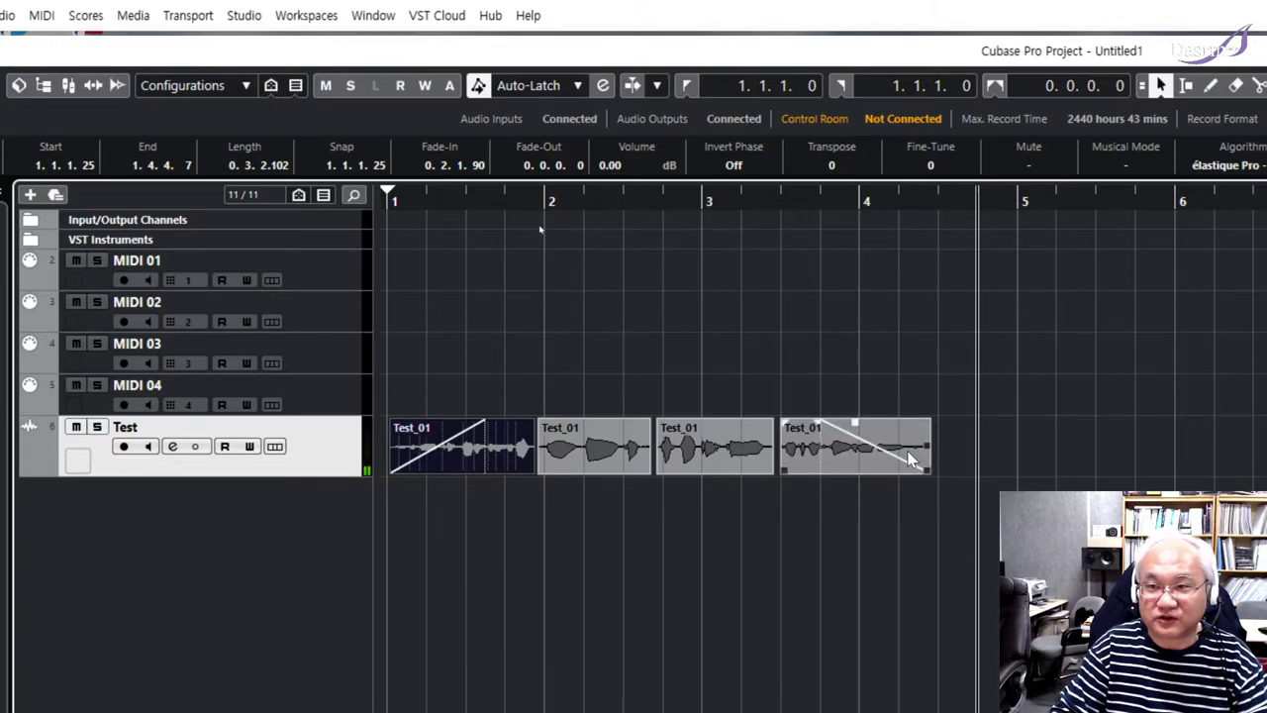
- Return the cursor to bar 1 and shorten the first clip's fade-in to 0.1.3.20
click(871, 440)
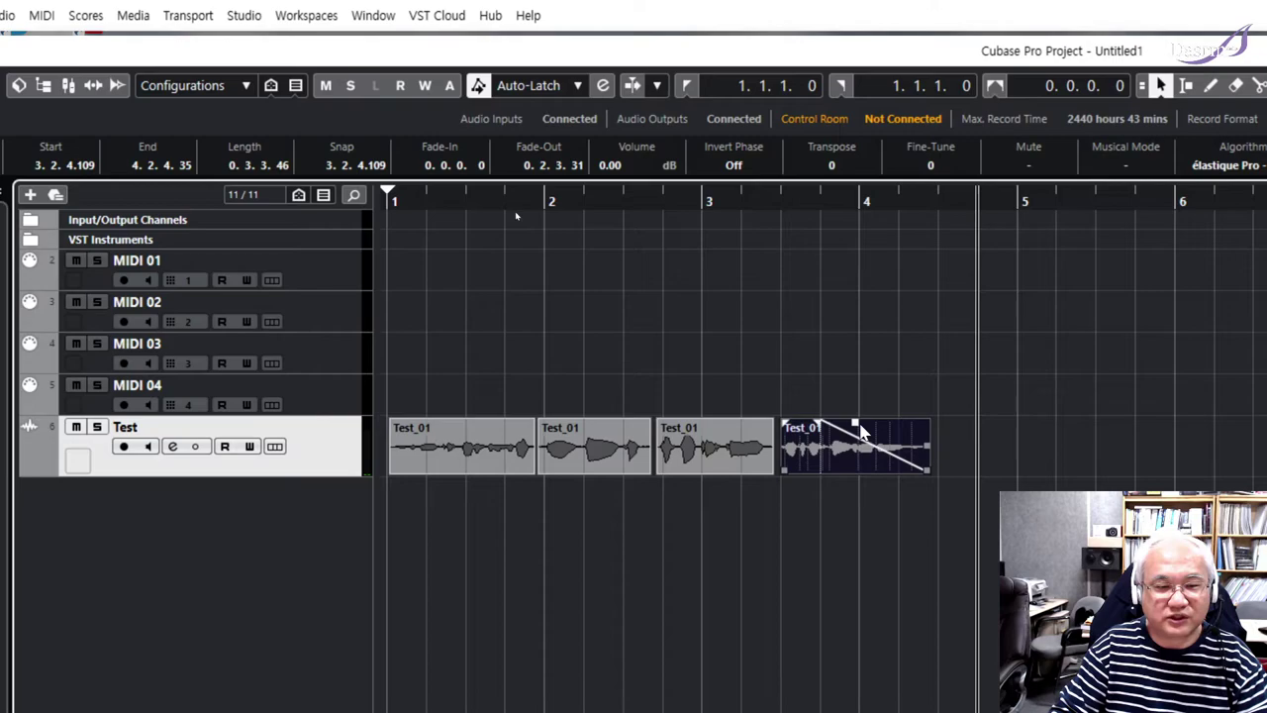
click(389, 202)
click(387, 203)
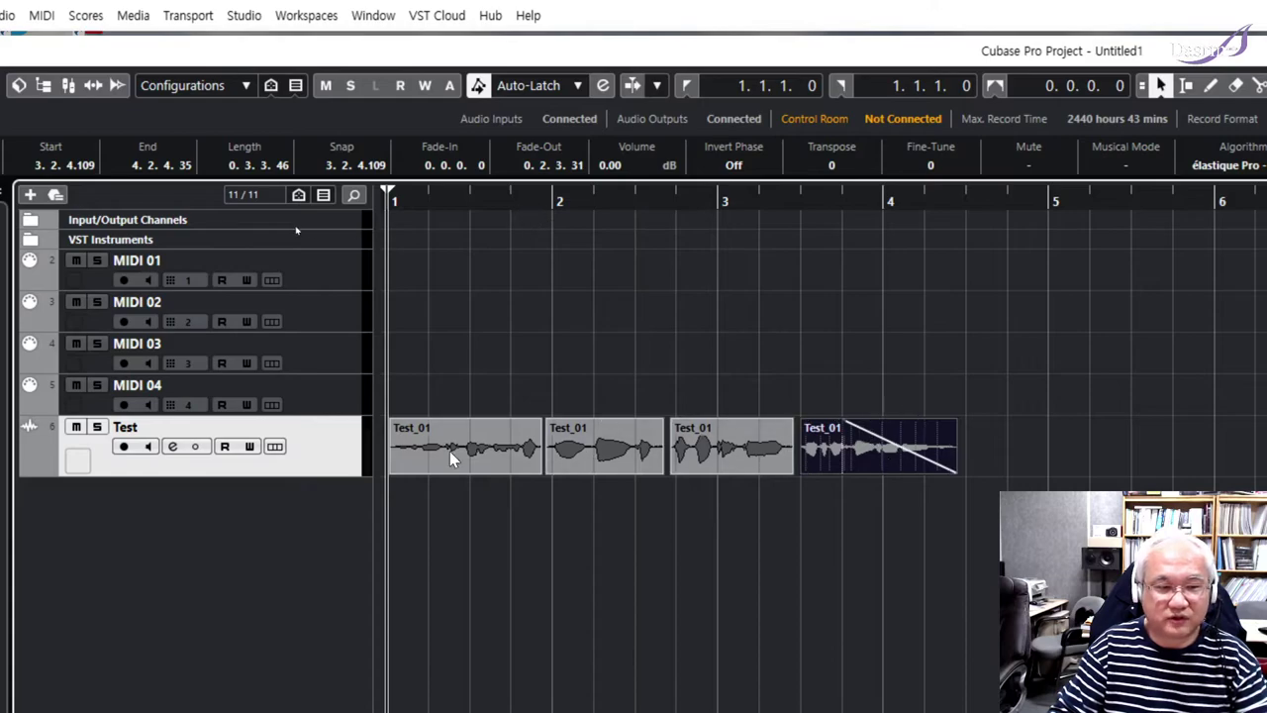
drag(488, 421, 463, 423)
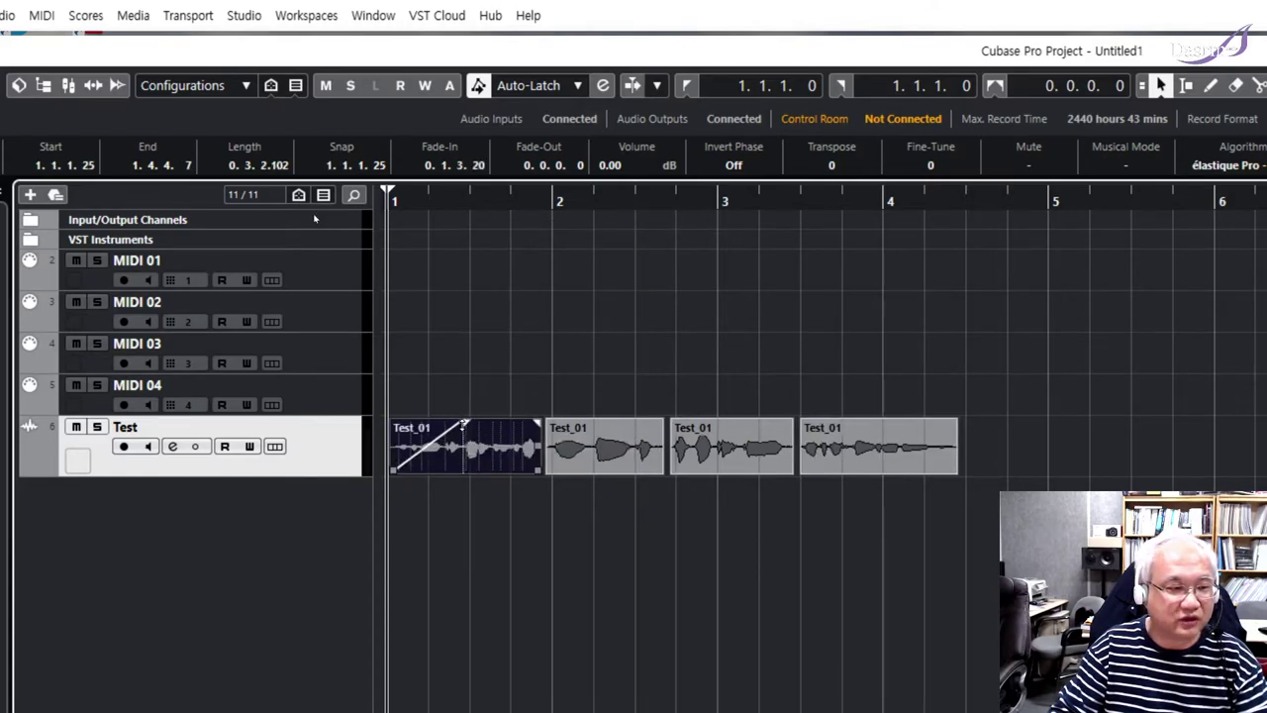
right_click(433, 436)
click(434, 438)
right_click(432, 440)
click(432, 440)
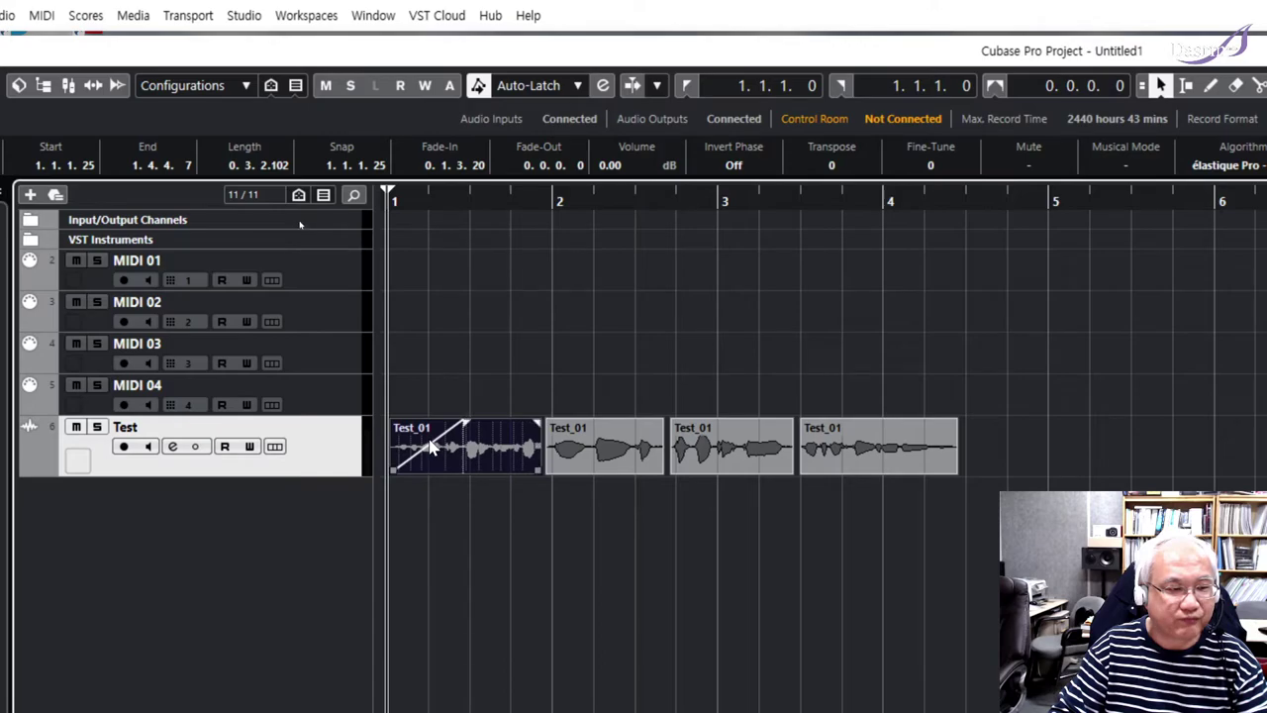
- Raise the second clip's volume to 5.87 dB with its volume handle
click(614, 452)
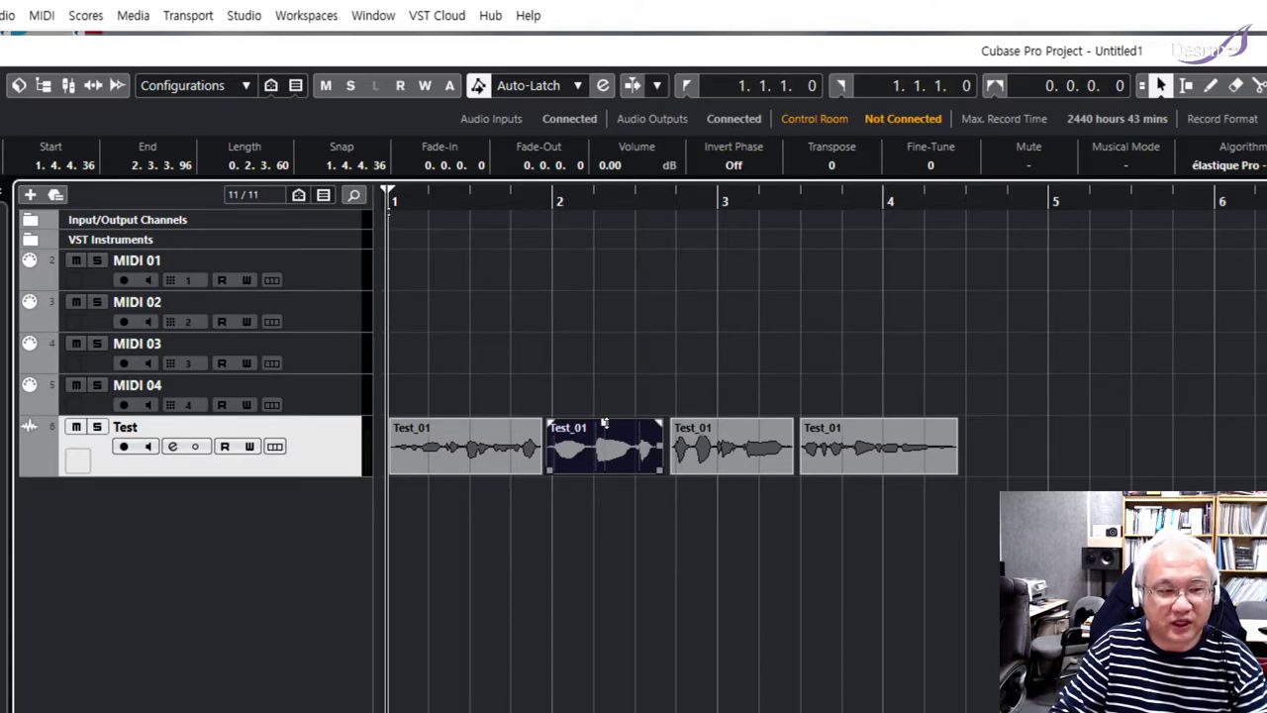
drag(604, 424, 614, 373)
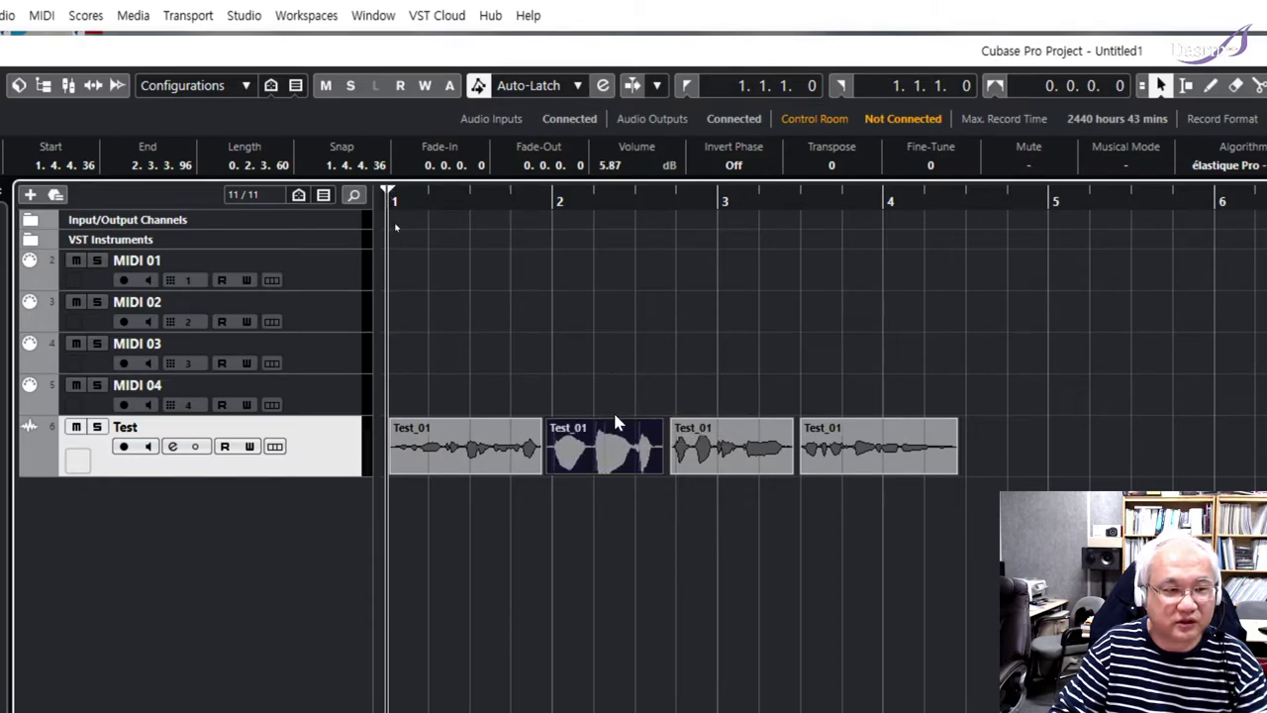
- Lower the second clip's volume, and set the third clip to 3.57 dB with its start at 2.4.1.86
drag(605, 423, 605, 442)
mouse_move(733, 436)
mouse_down()
mouse_move(730, 373)
mouse_move(744, 453)
mouse_up()
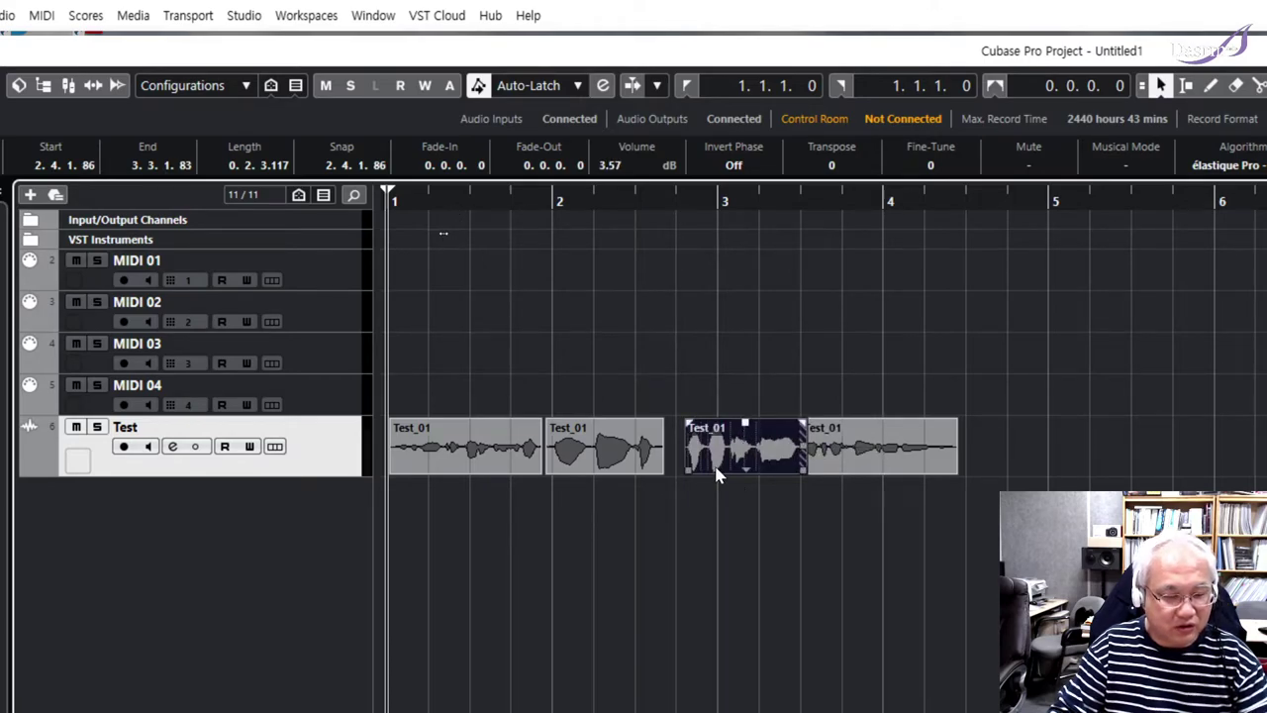
- Split the third clip at 3.1.1.109 and again at 3.1.4.52
key(h)
scroll(790, 464, right, 3)
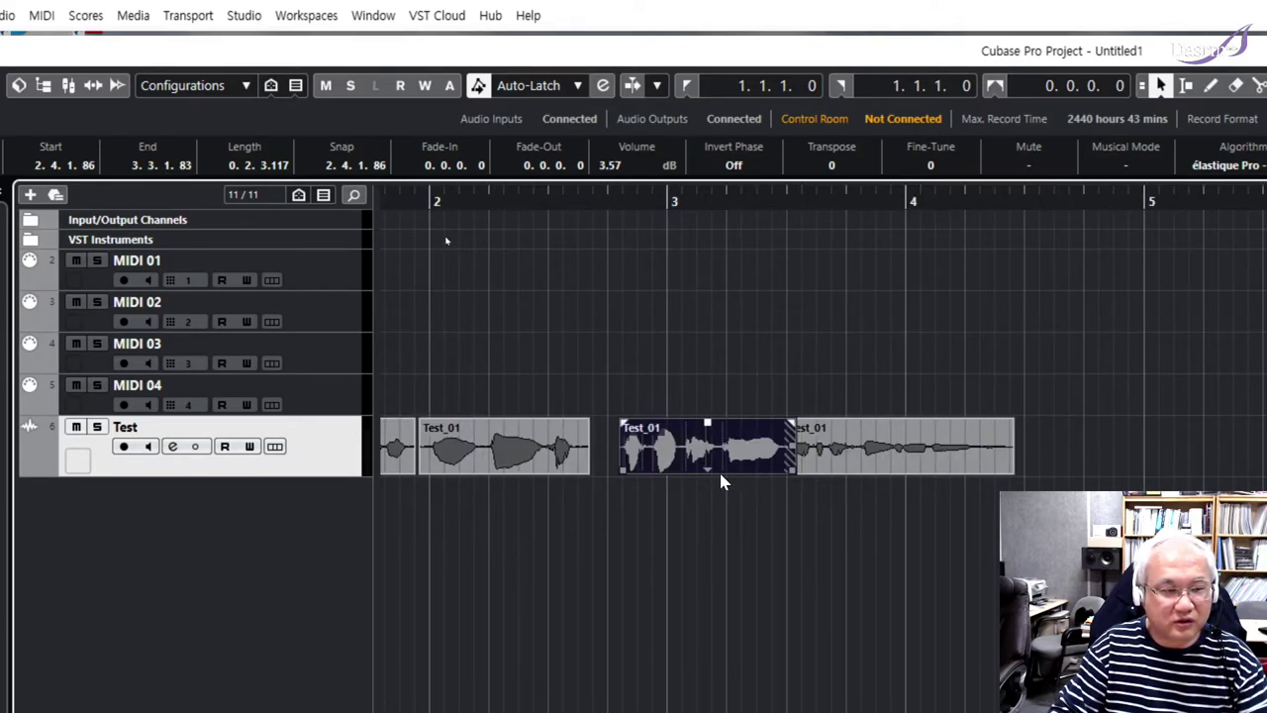
key(3)
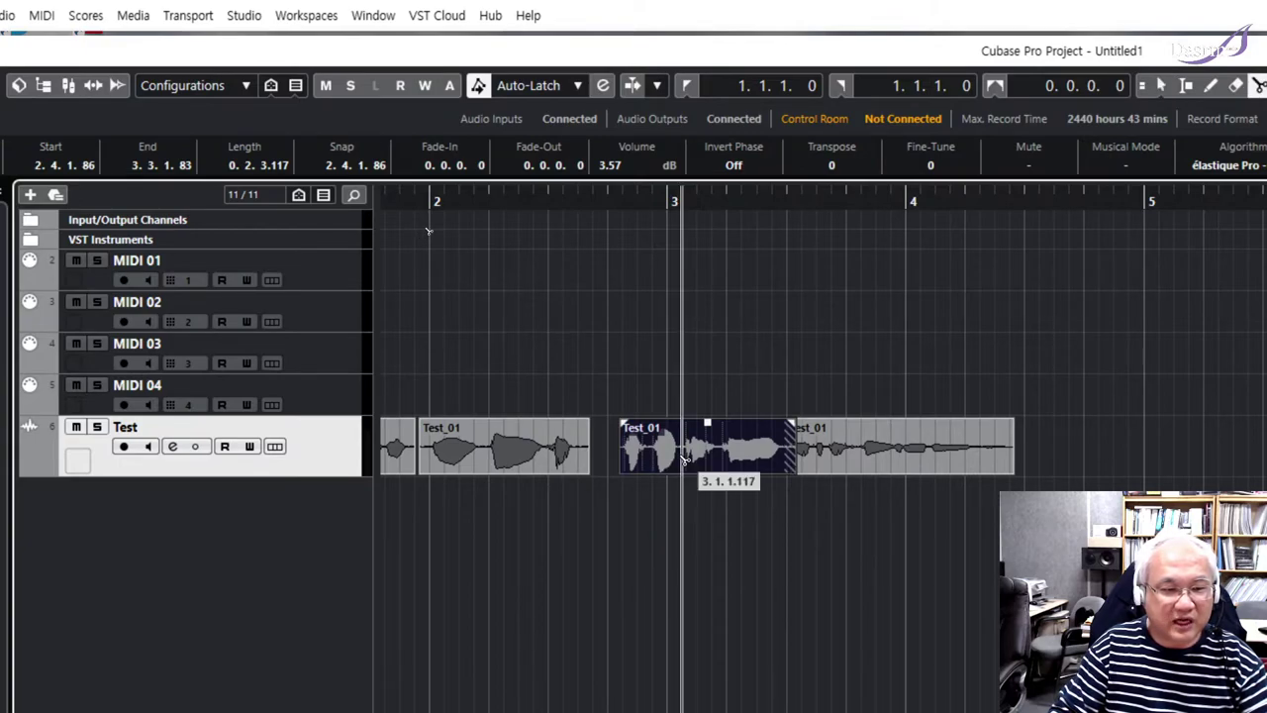
click(682, 458)
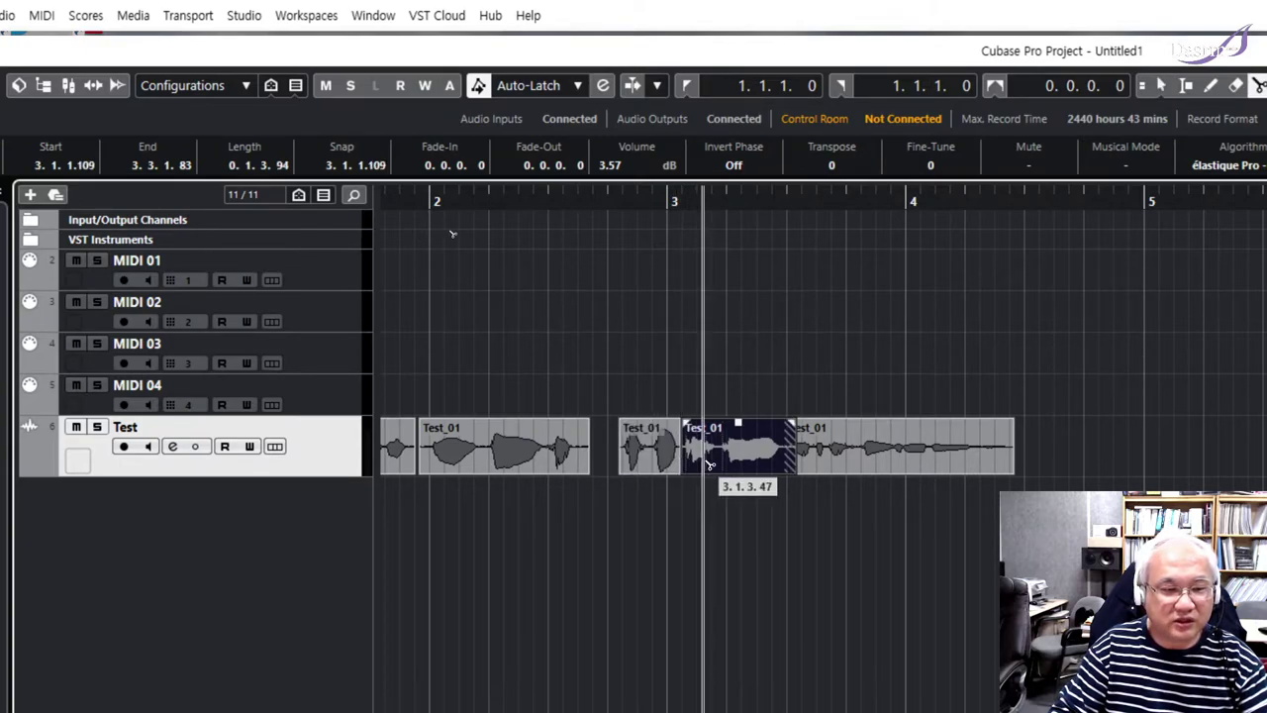
click(722, 461)
key(1)
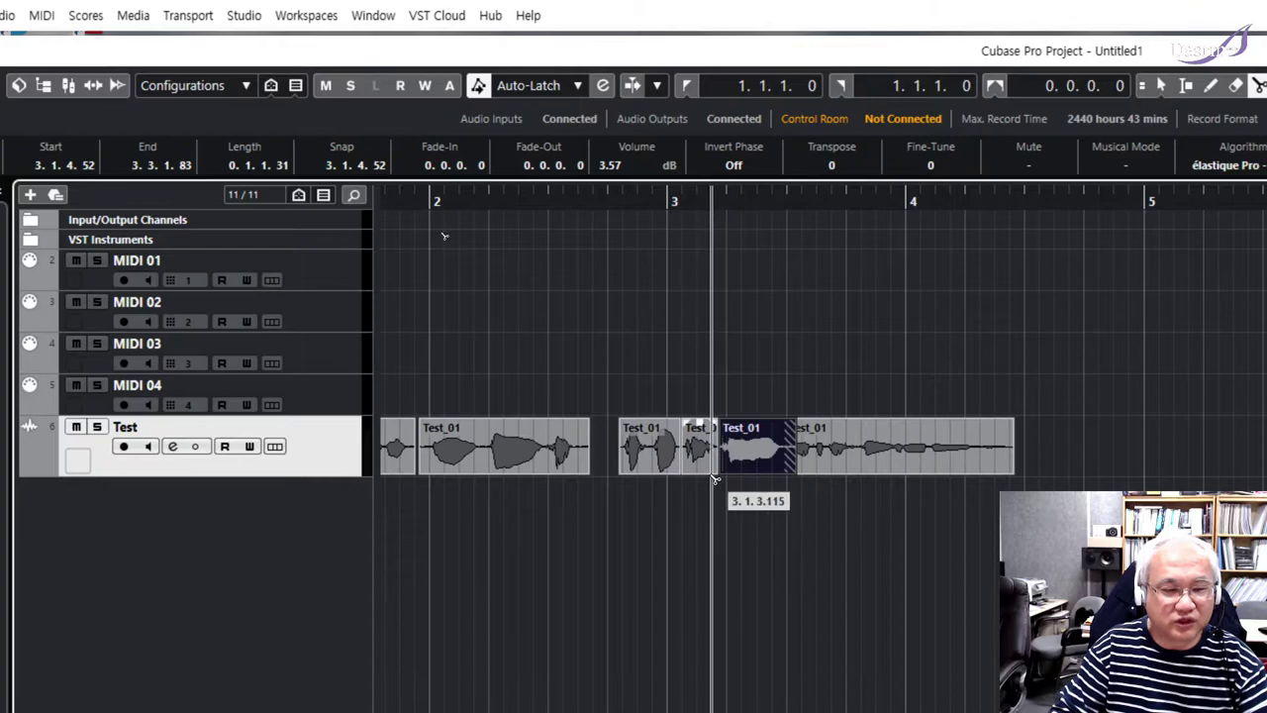
- Shift the three split pieces earlier so the middle one starts at 3.1.1.21, and raise its volume to 11.65 dB
drag(655, 455, 730, 453)
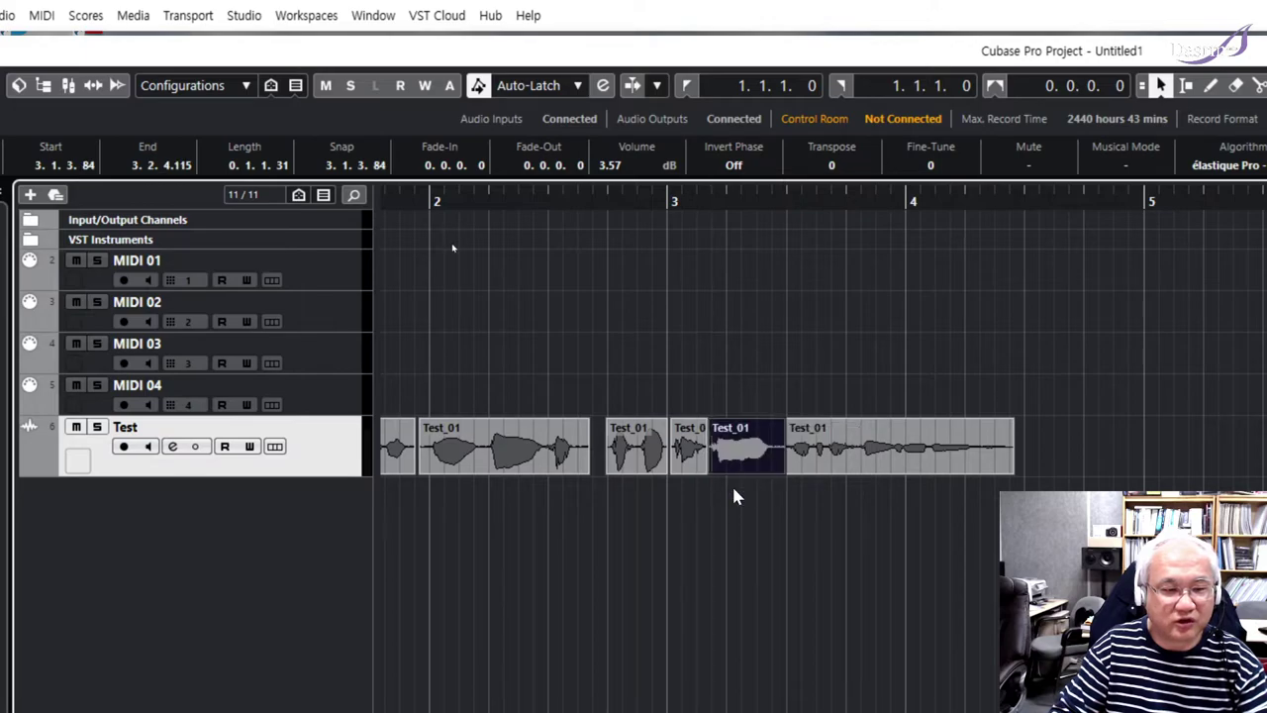
click(691, 447)
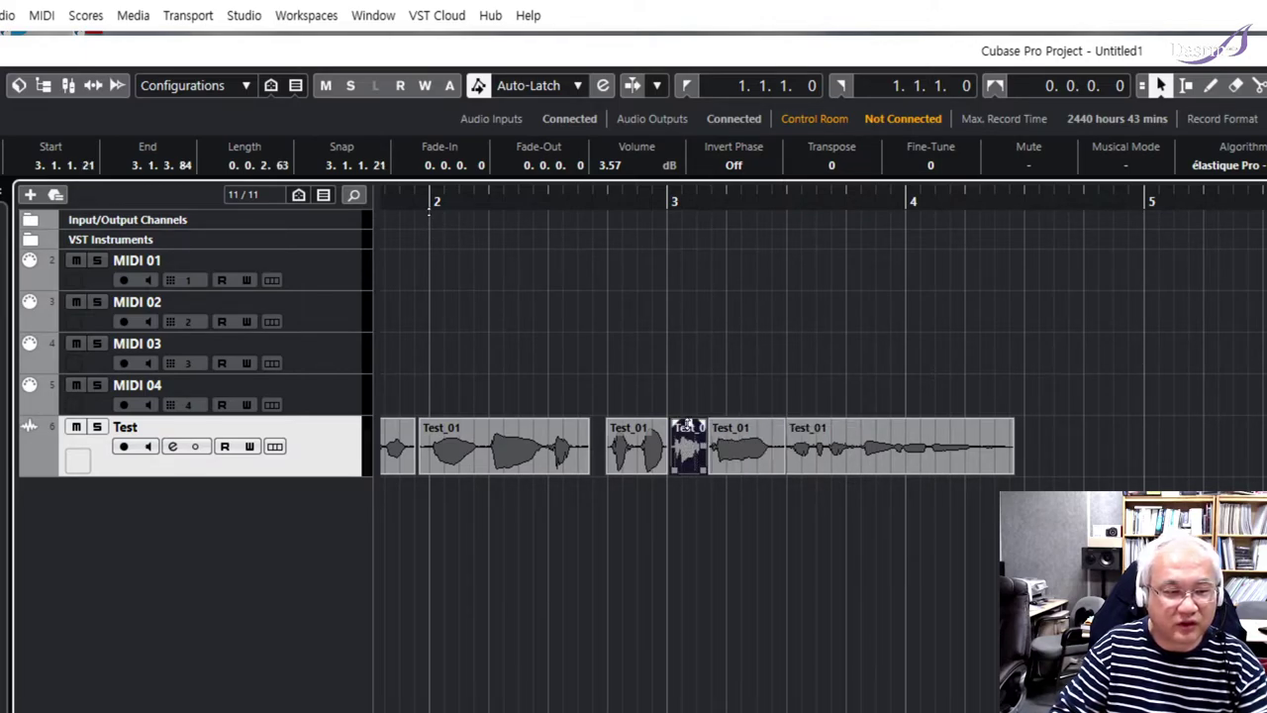
drag(688, 424, 707, 288)
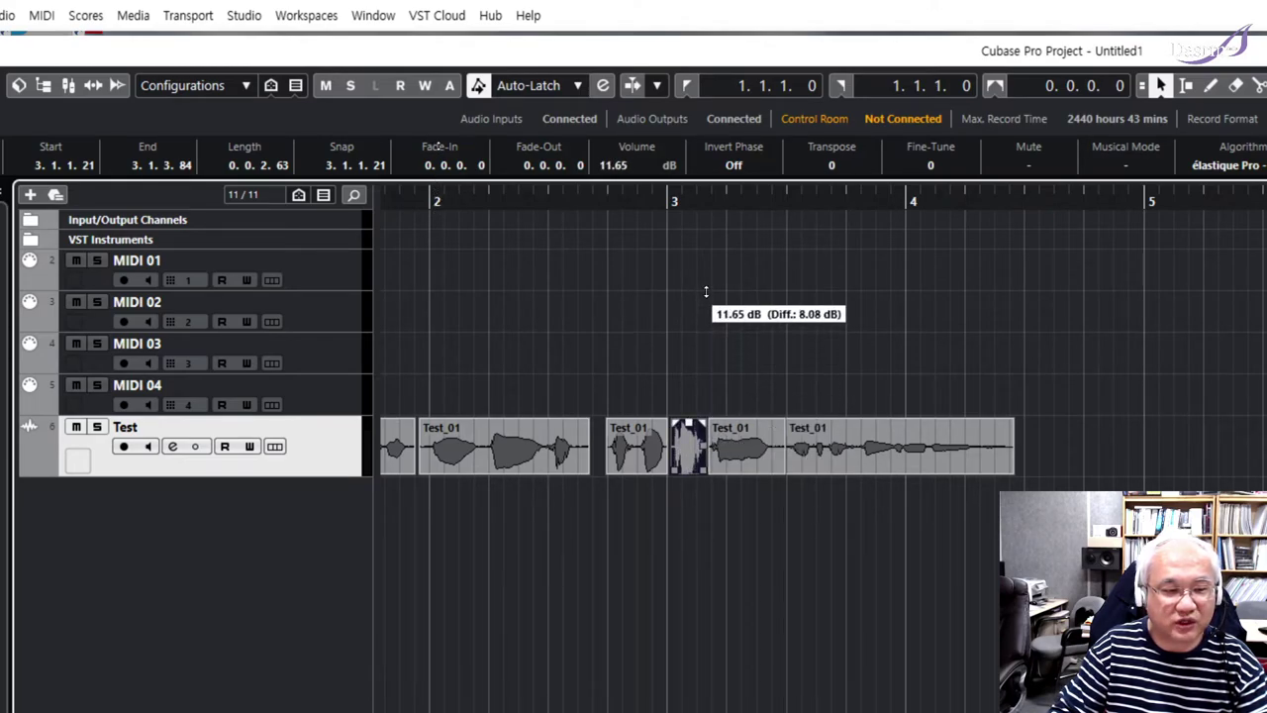
- Play the split pieces from just before bar 3 and try lower volumes on the two outer pieces
click(609, 200)
key(space)
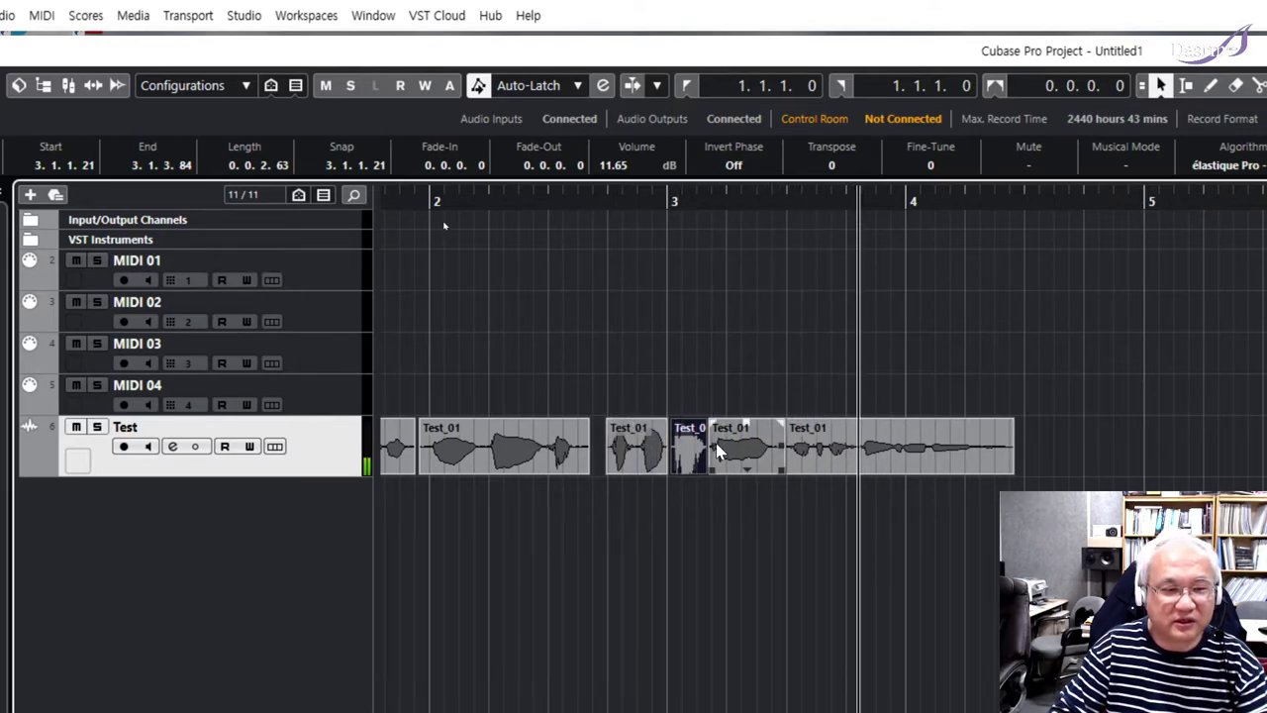
click(607, 195)
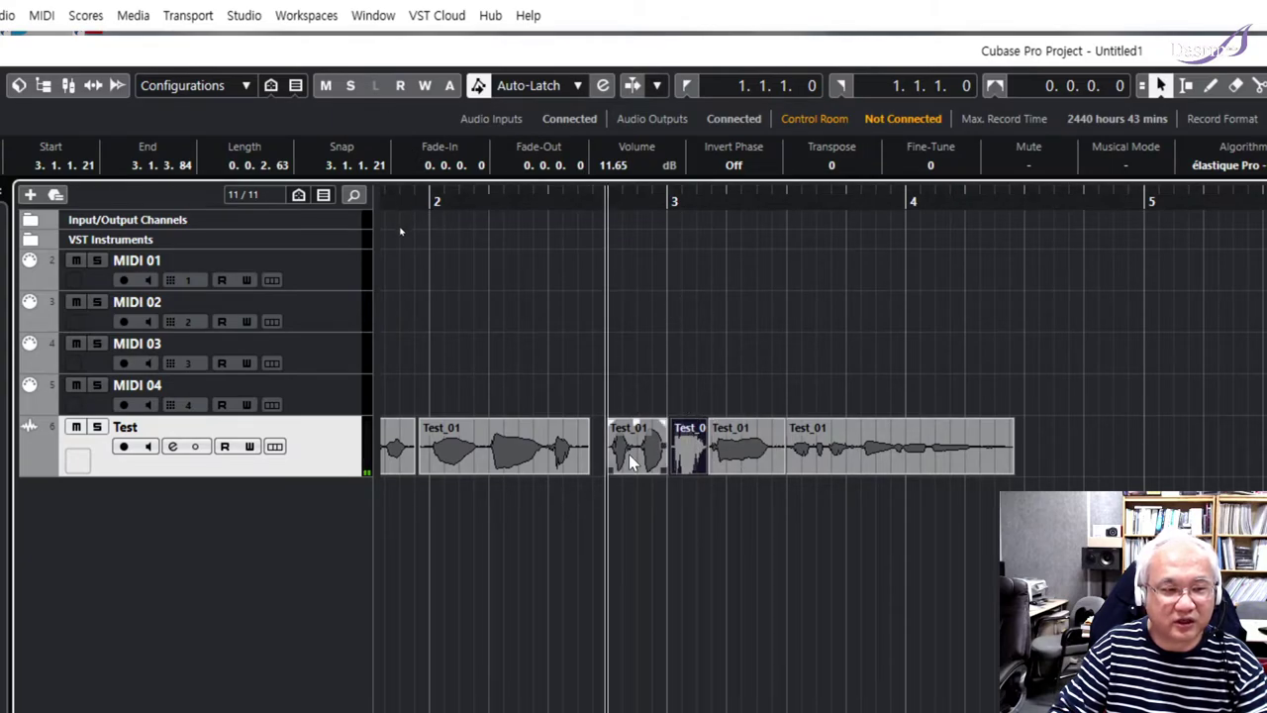
drag(638, 429, 641, 467)
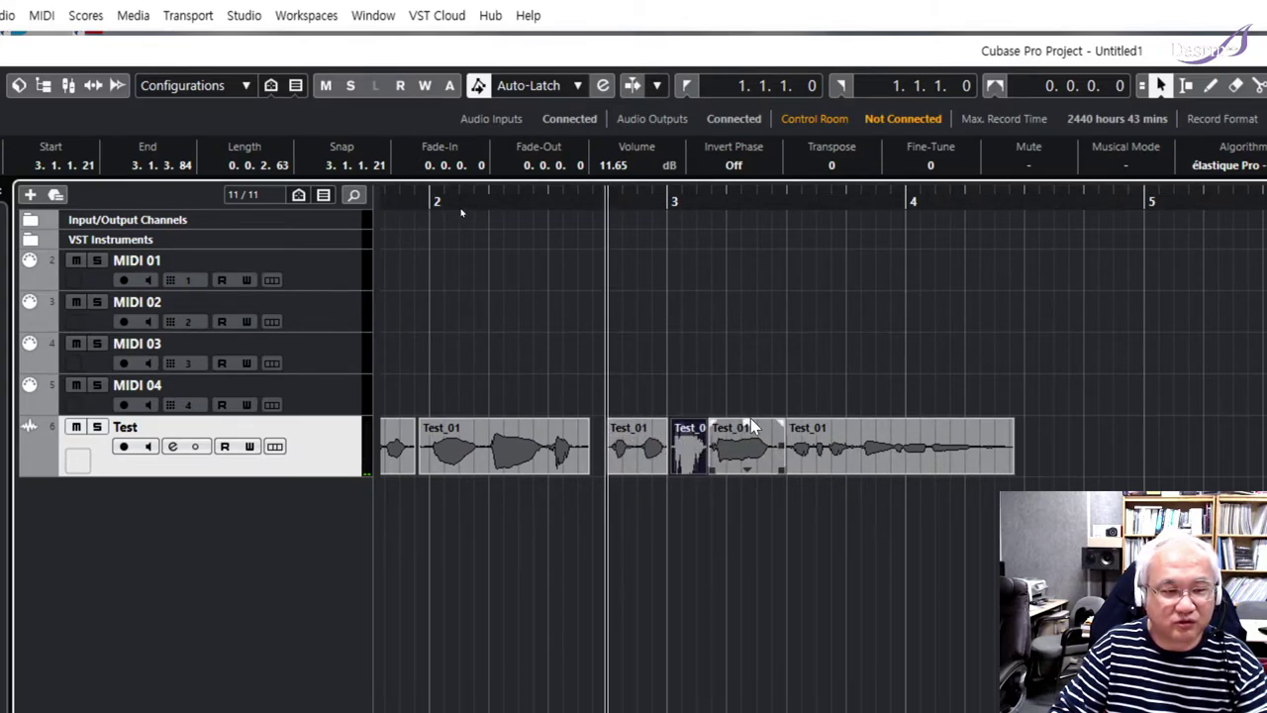
mouse_move(745, 423)
mouse_down()
mouse_move(743, 452)
mouse_move(743, 439)
mouse_up()
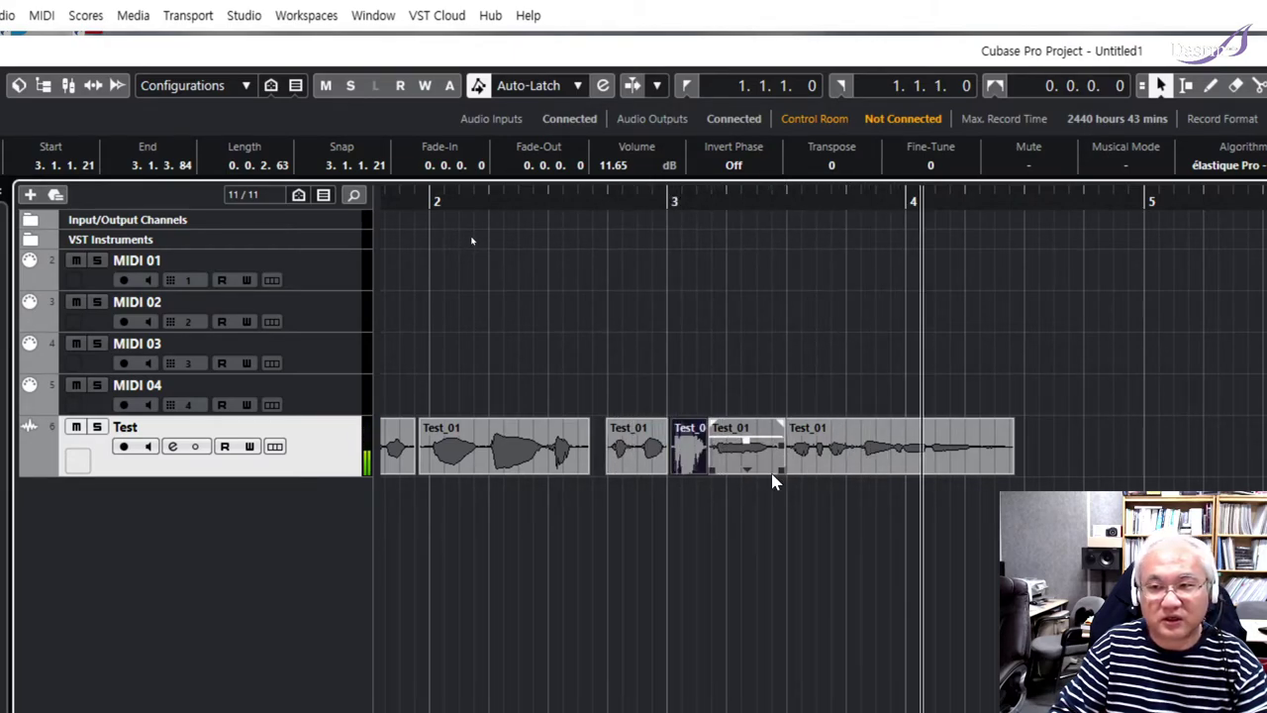
- Readjust the volumes of the three split pieces, setting the last of them to 4.44 dB
drag(744, 437, 744, 425)
drag(637, 437, 637, 424)
drag(654, 377, 749, 455)
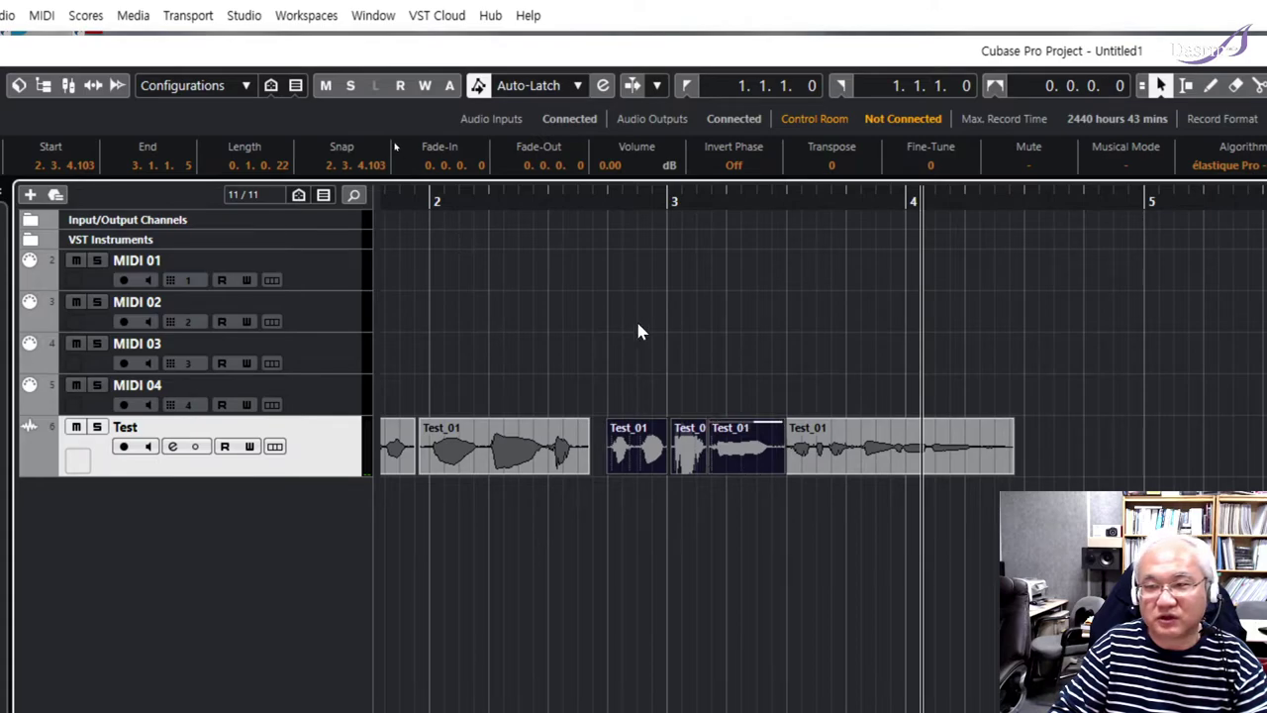
click(603, 199)
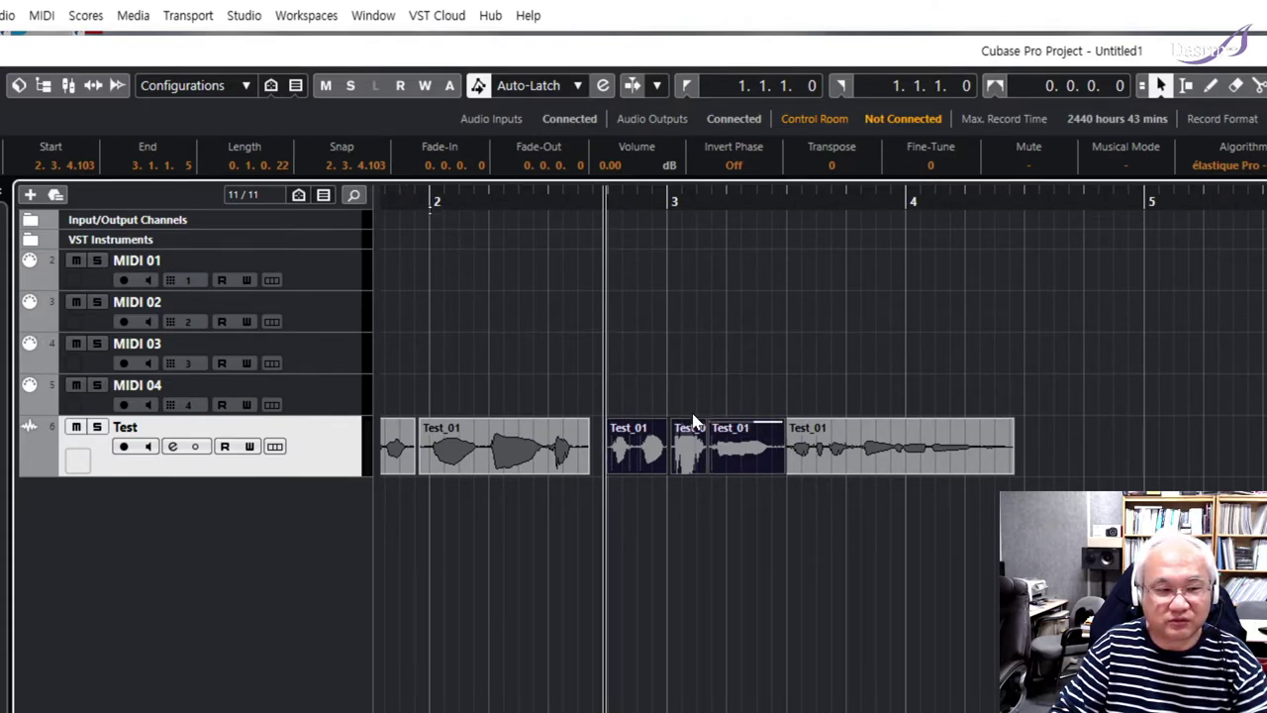
drag(688, 424, 747, 378)
click(748, 441)
drag(636, 427, 638, 405)
scroll(495, 420, left, 3)
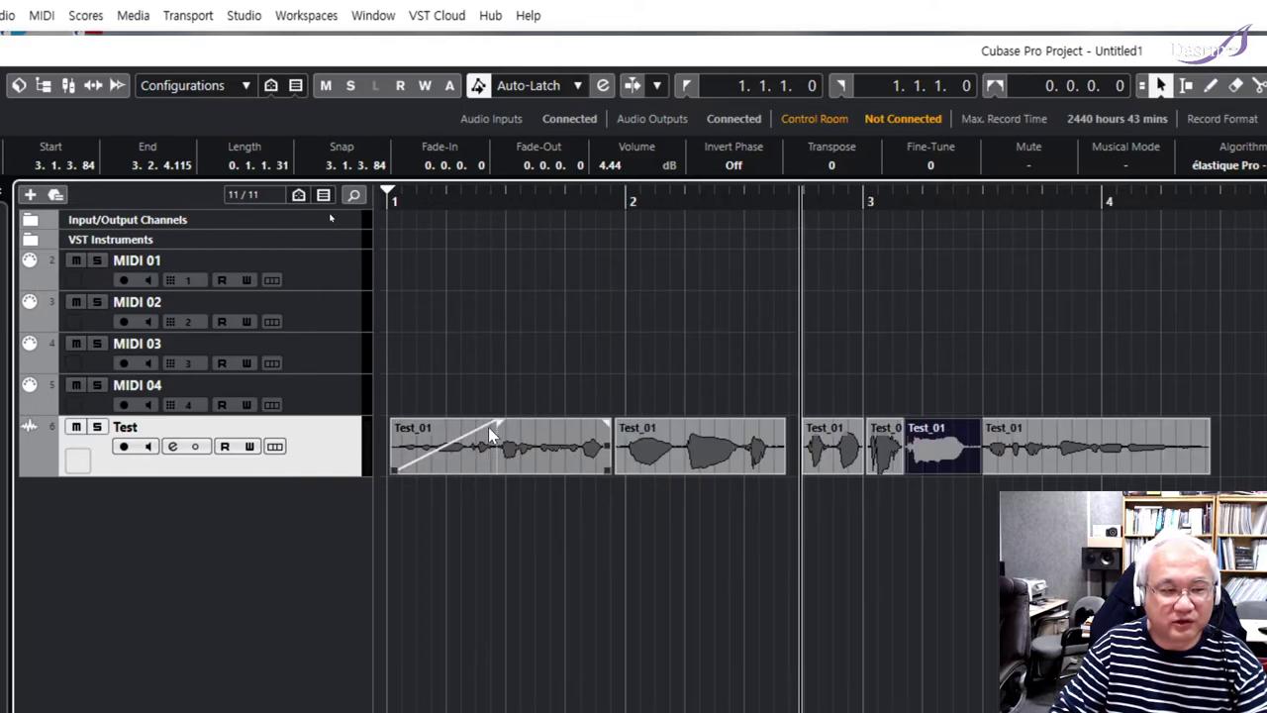
- Set the first clip's fade-in to 0.0.1.6 and volume to 4.35 dB, and the second clip's volume to 4.88 dB
mouse_move(500, 423)
mouse_down()
mouse_move(408, 423)
mouse_move(503, 436)
mouse_move(507, 400)
mouse_up()
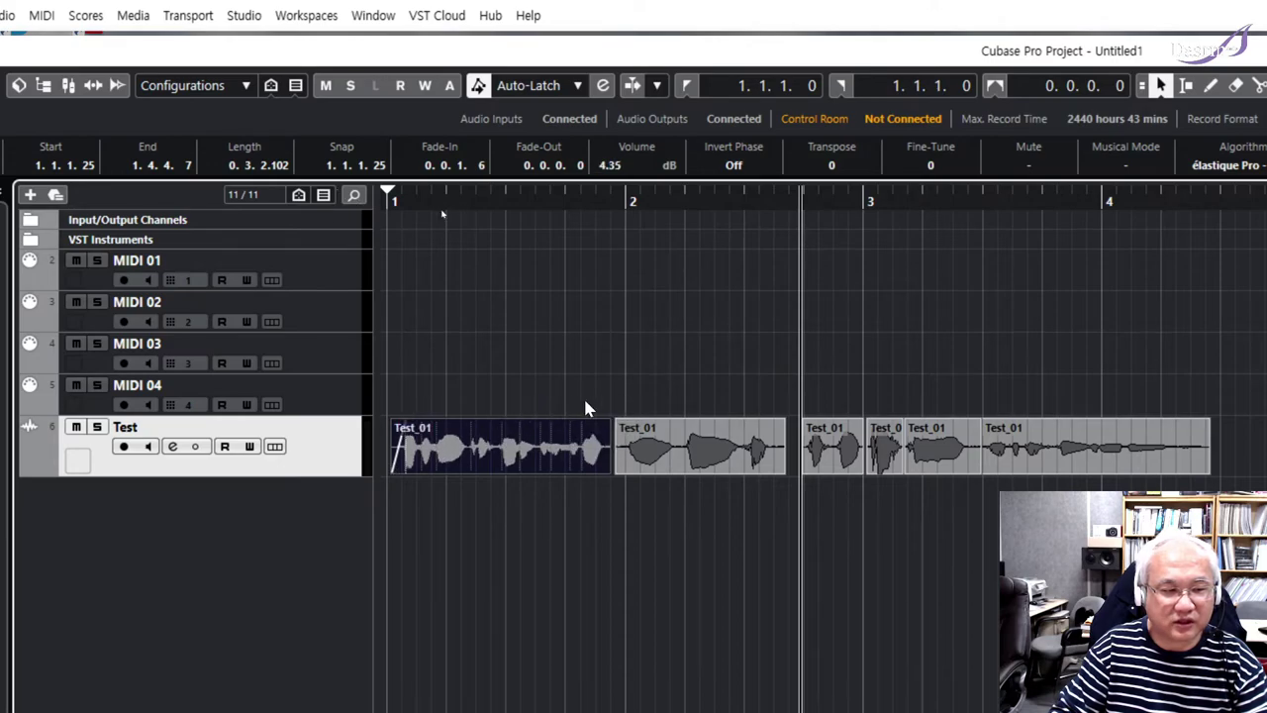
drag(700, 422, 704, 409)
- Shorten the last clip's fade-out to 0.0.1.66 and raise its volume to 7.42 dB
drag(873, 423, 1020, 423)
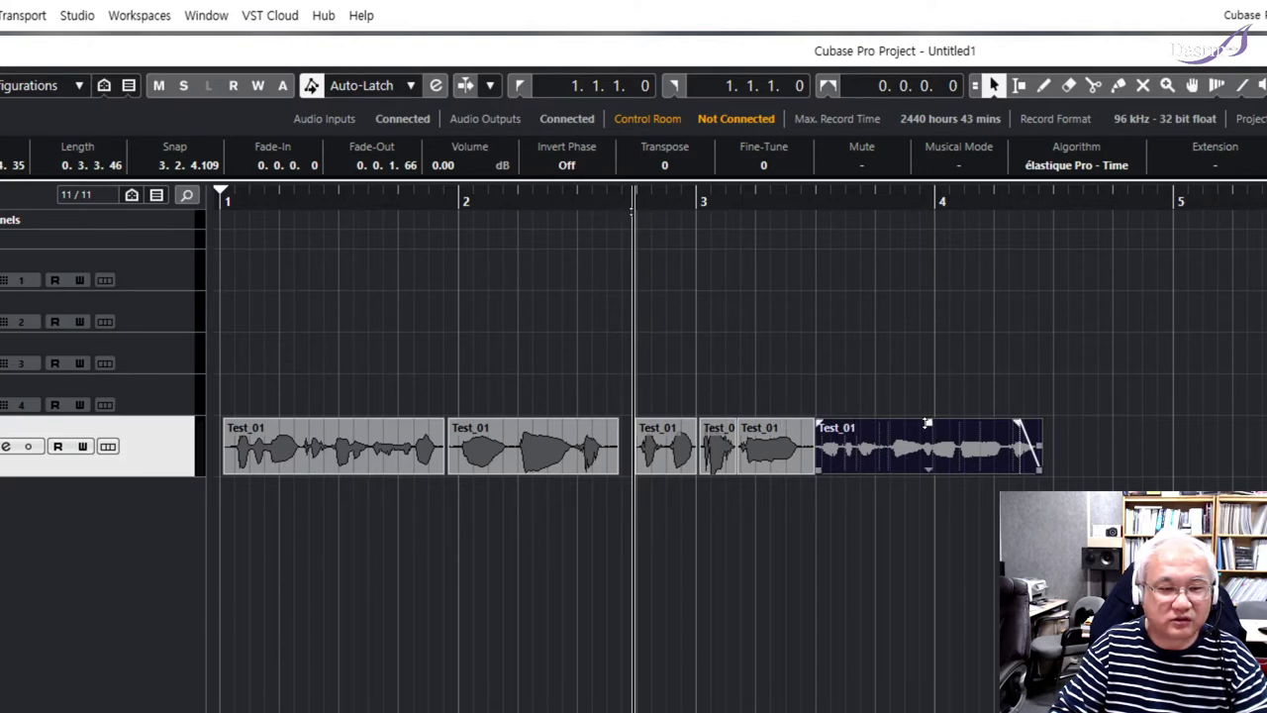
drag(929, 423, 932, 375)
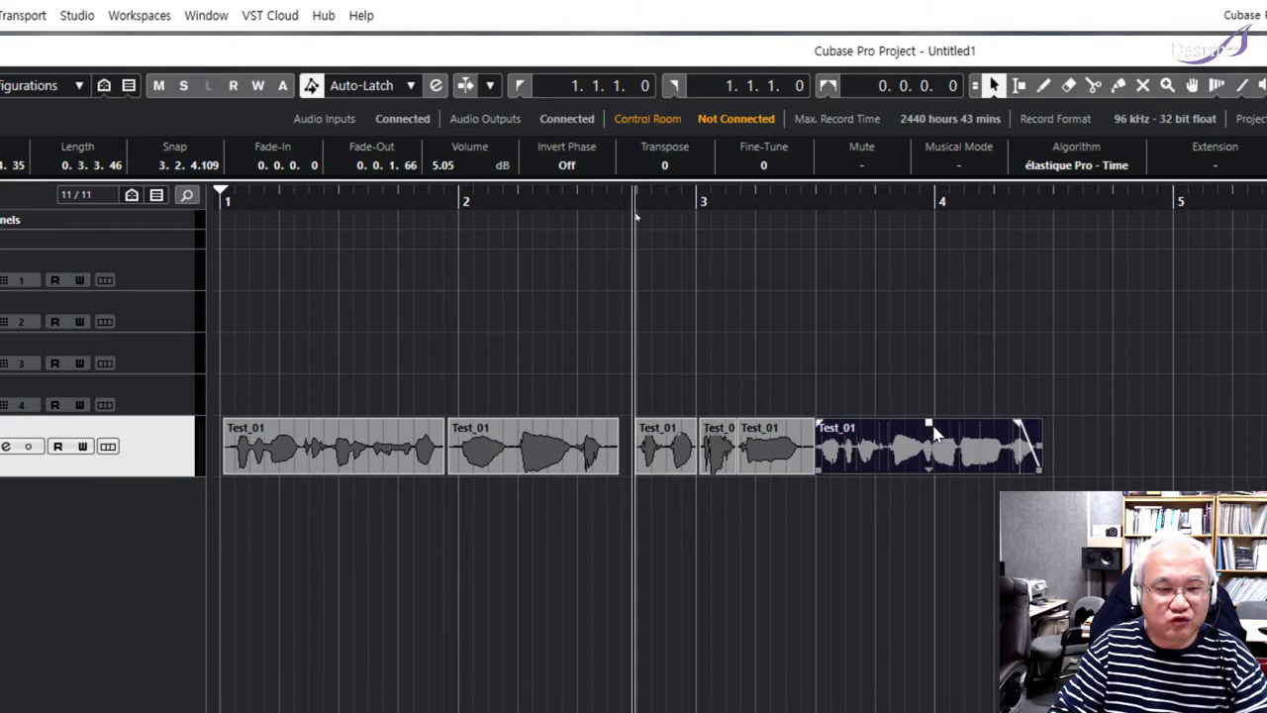
mouse_move(929, 424)
mouse_down()
mouse_move(929, 300)
mouse_move(932, 424)
mouse_move(932, 409)
mouse_up()
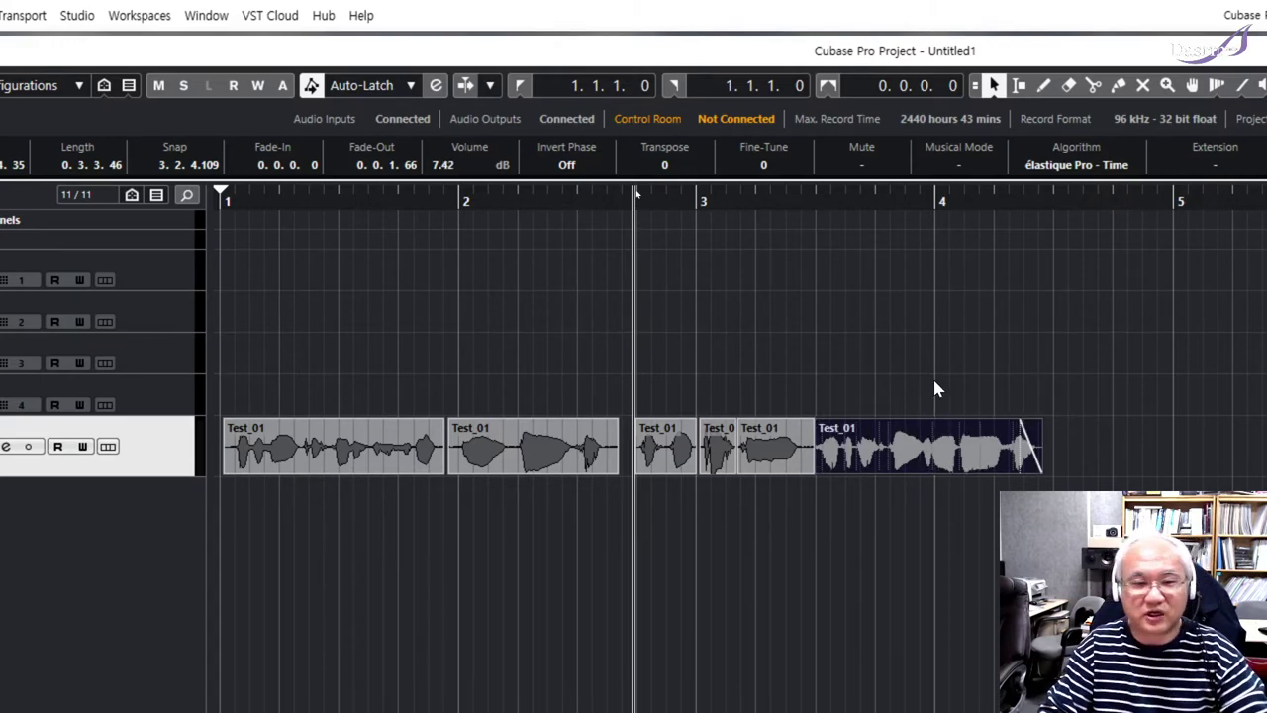
- Play the edited track from bar 1 through the last clip
click(269, 457)
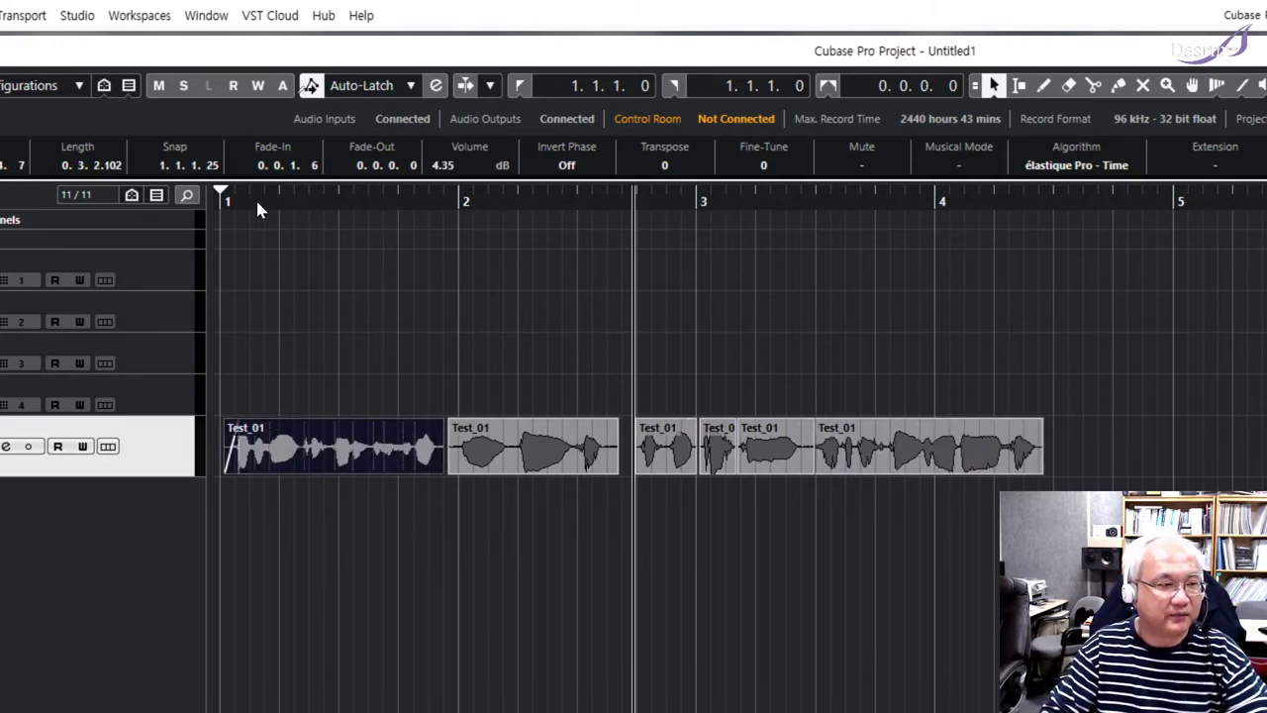
click(229, 197)
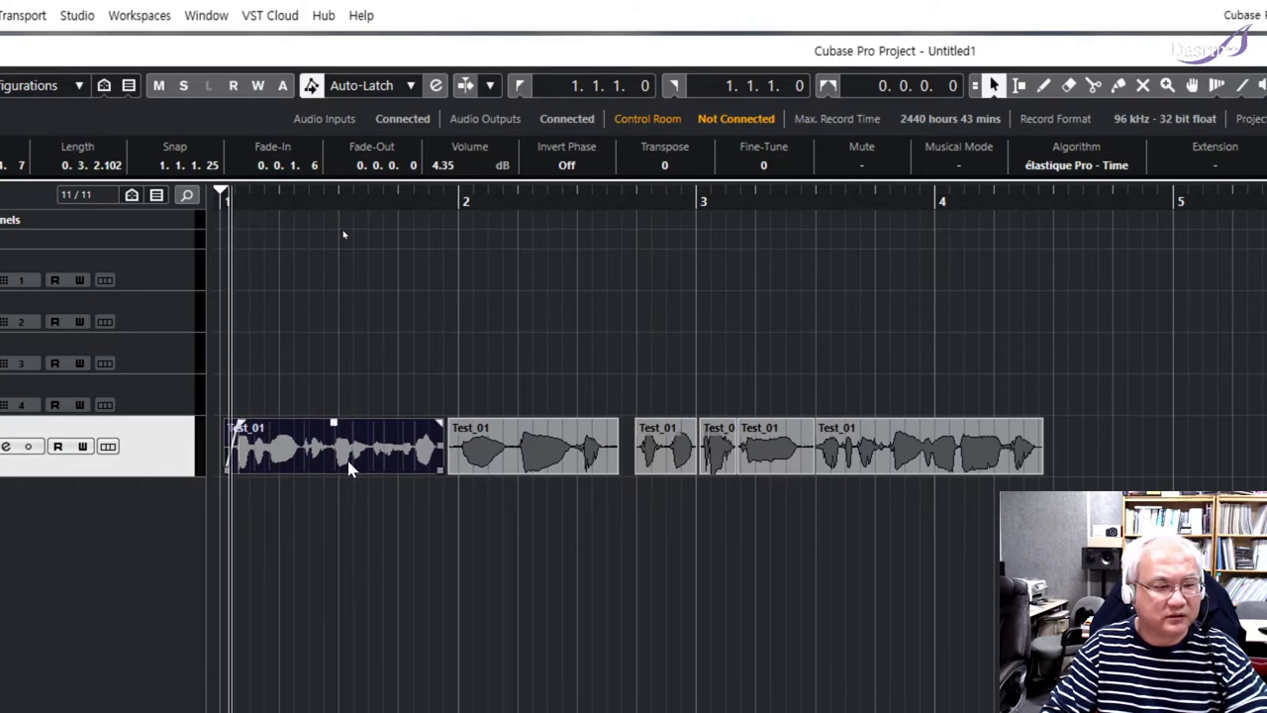
key(space)
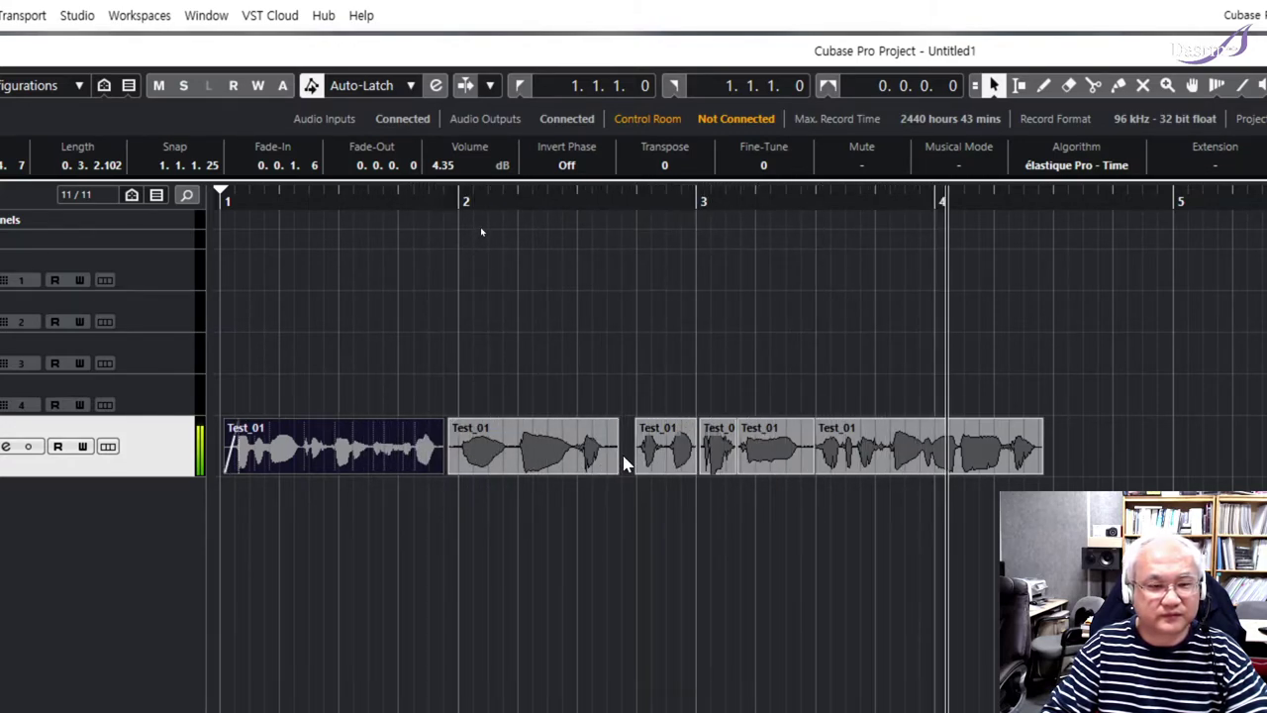
click(387, 395)
click(359, 436)
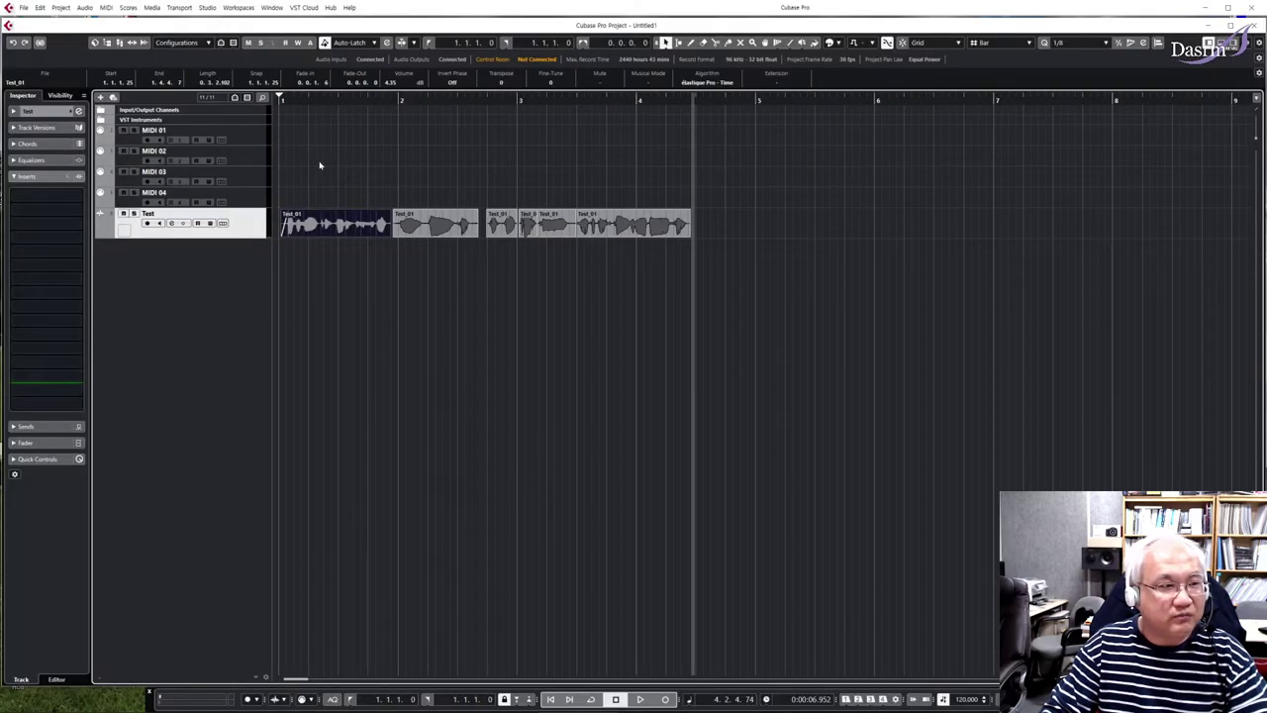
- Select the first clip again and lengthen its fade-in to 0.0.1.117
click(319, 167)
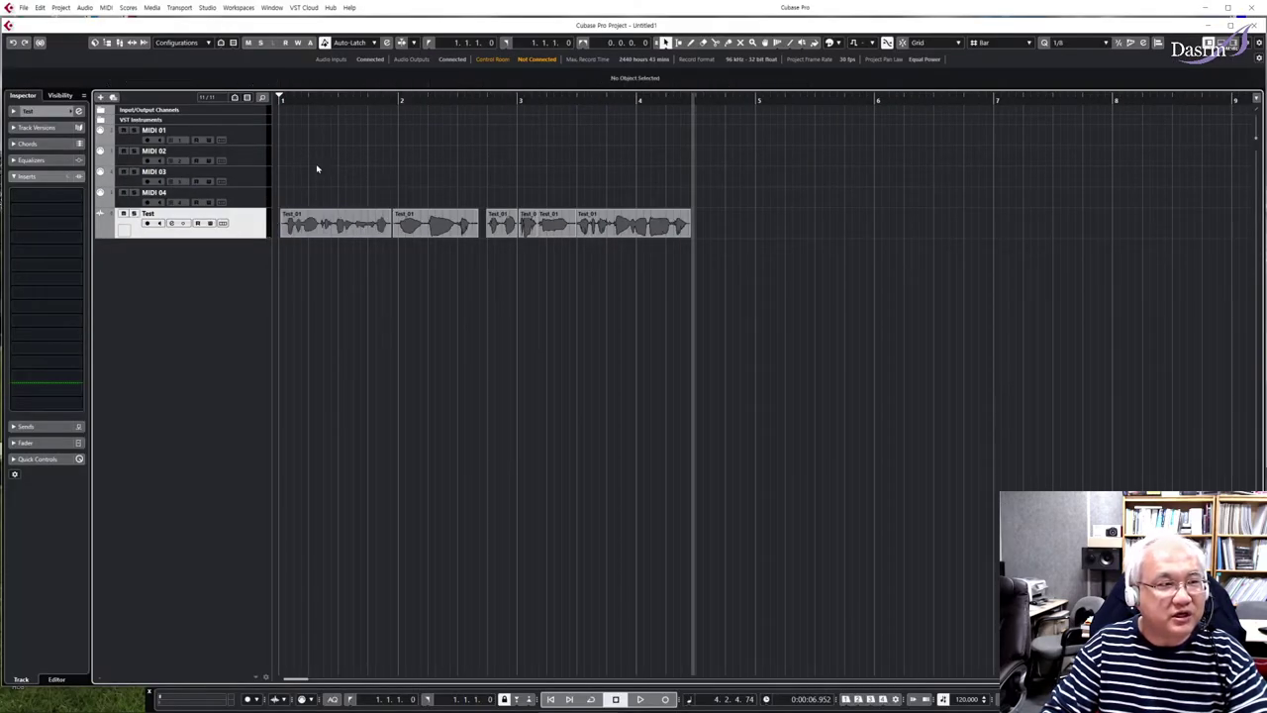
click(325, 223)
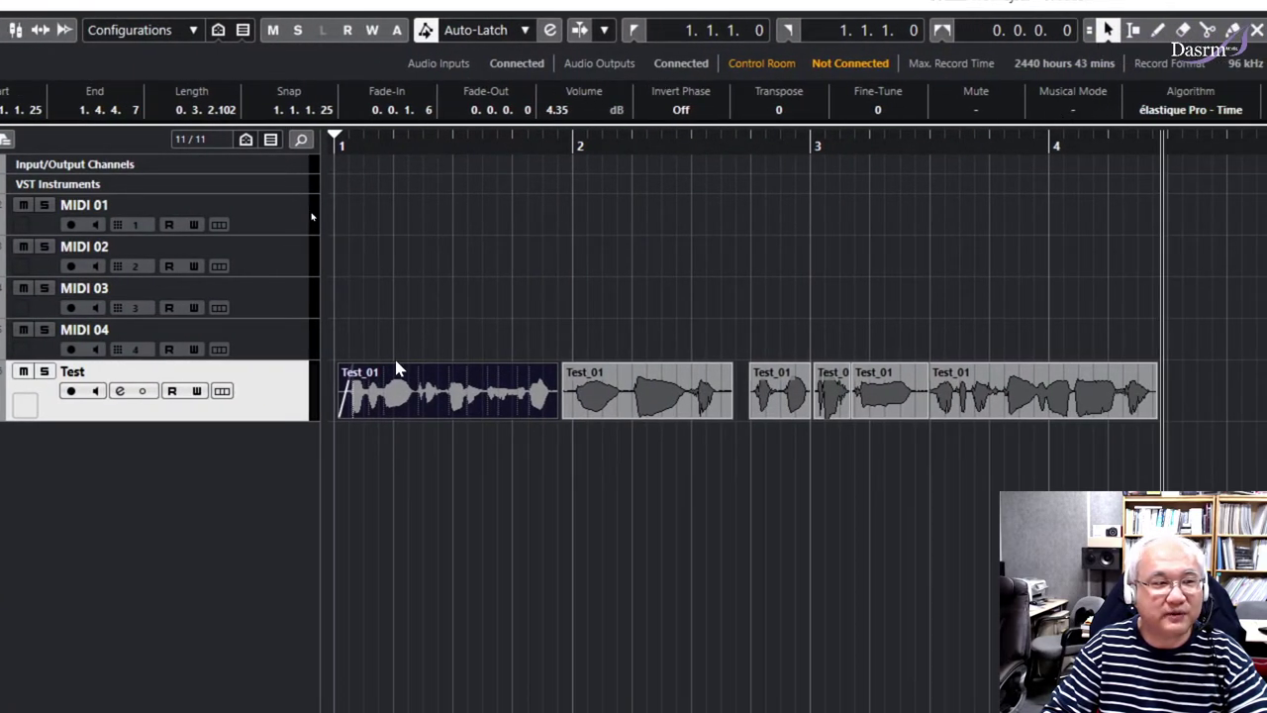
click(392, 355)
click(394, 381)
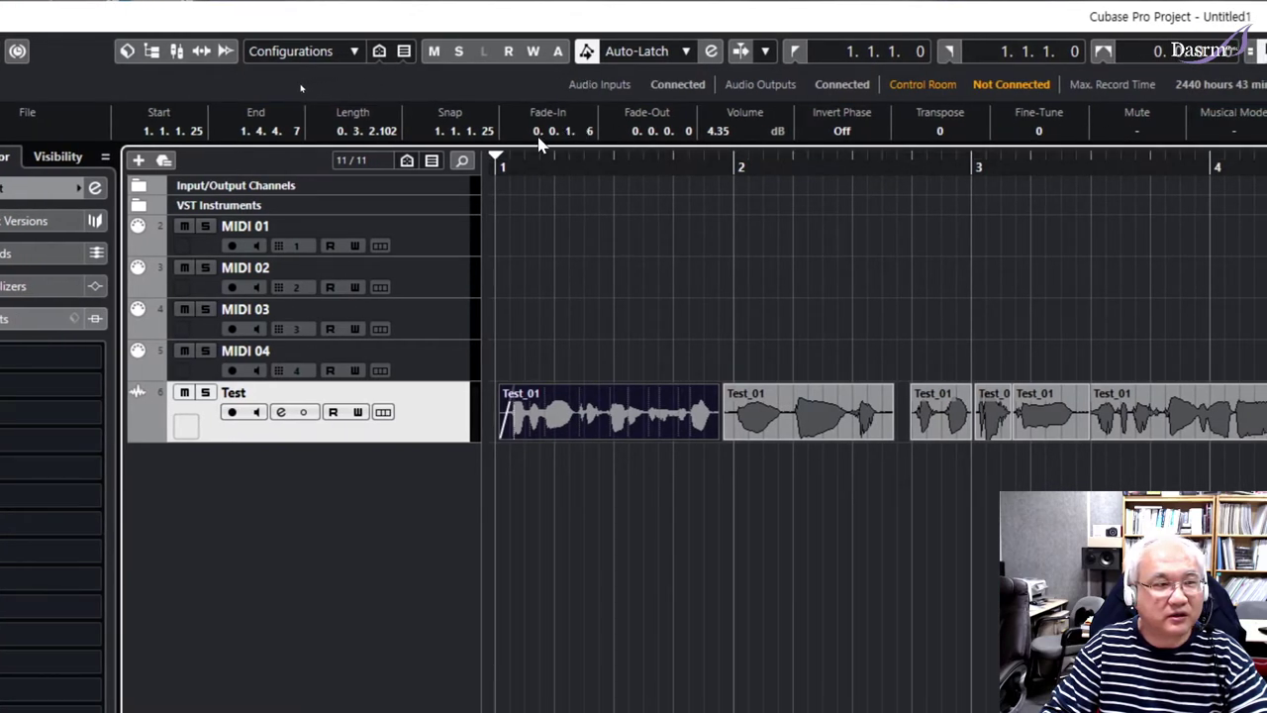
mouse_move(514, 390)
mouse_down()
mouse_move(545, 389)
mouse_move(527, 389)
mouse_up()
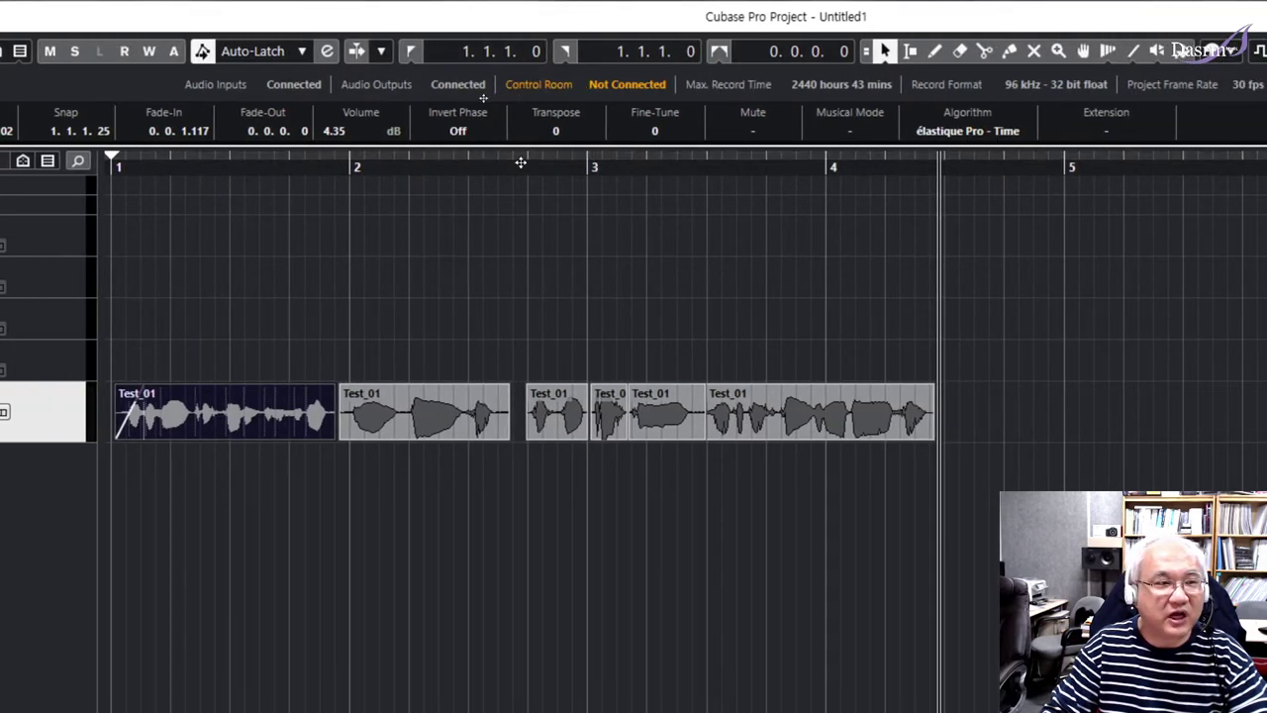
- Compare the properties of individual clips, and play the first clip from bar 1
click(505, 419)
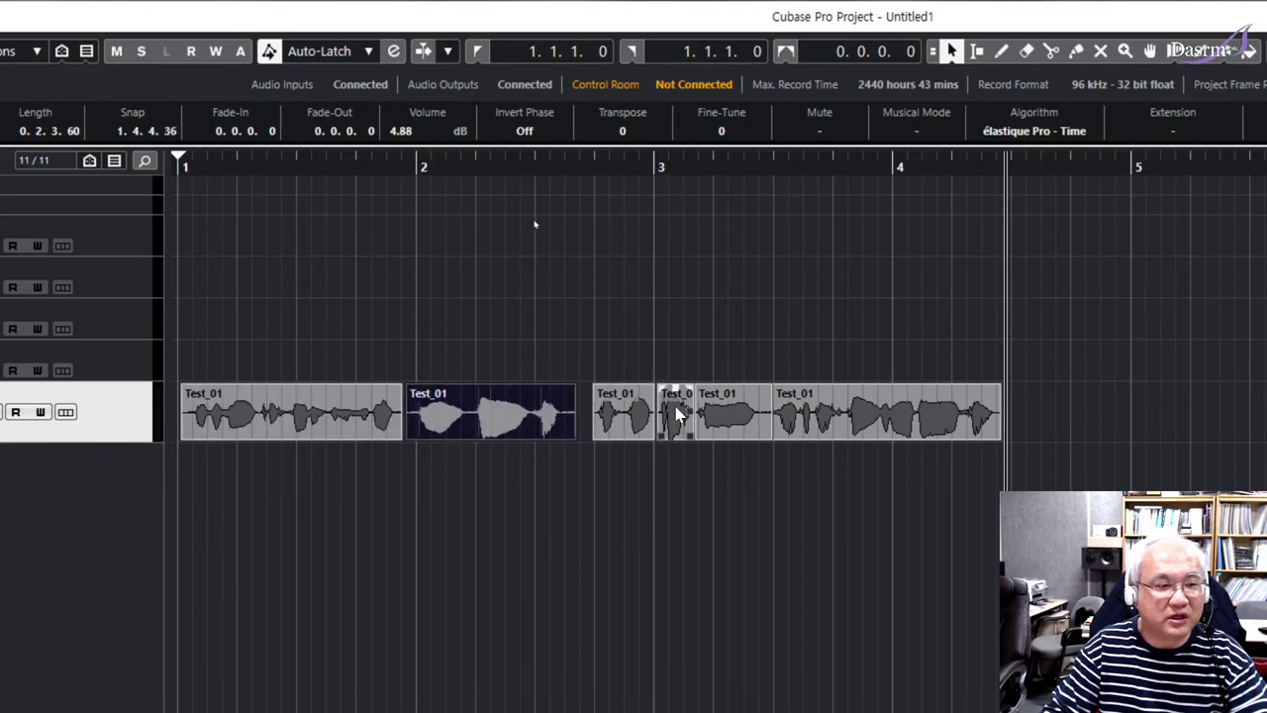
click(624, 412)
click(489, 410)
click(322, 408)
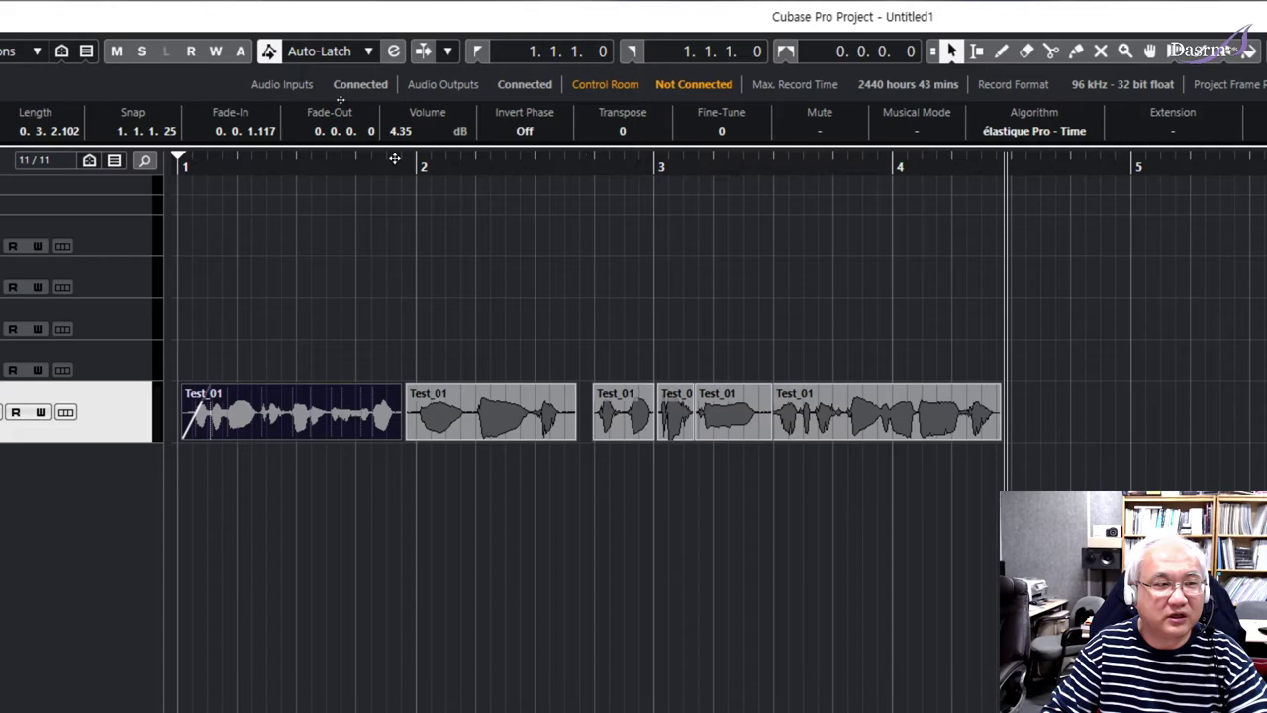
click(182, 165)
key(space)
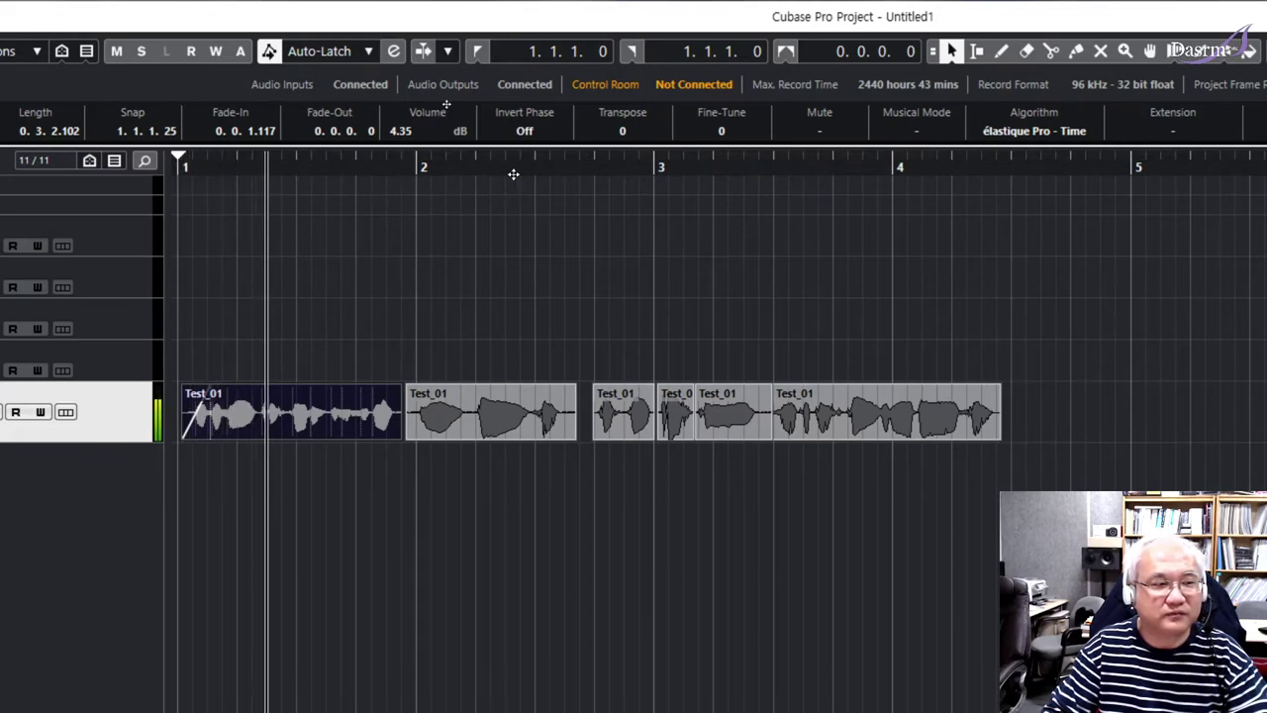
key(space)
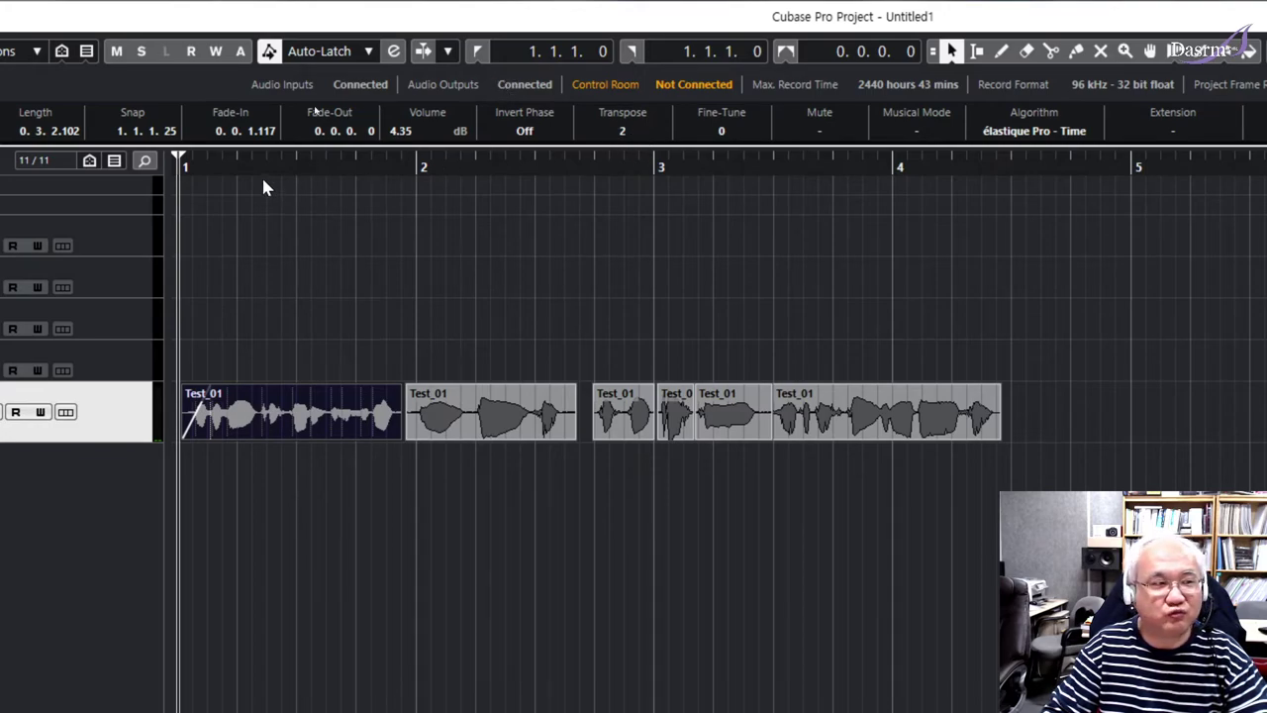
- Transpose the first clip by 2 and play it from bar 1
key(space)
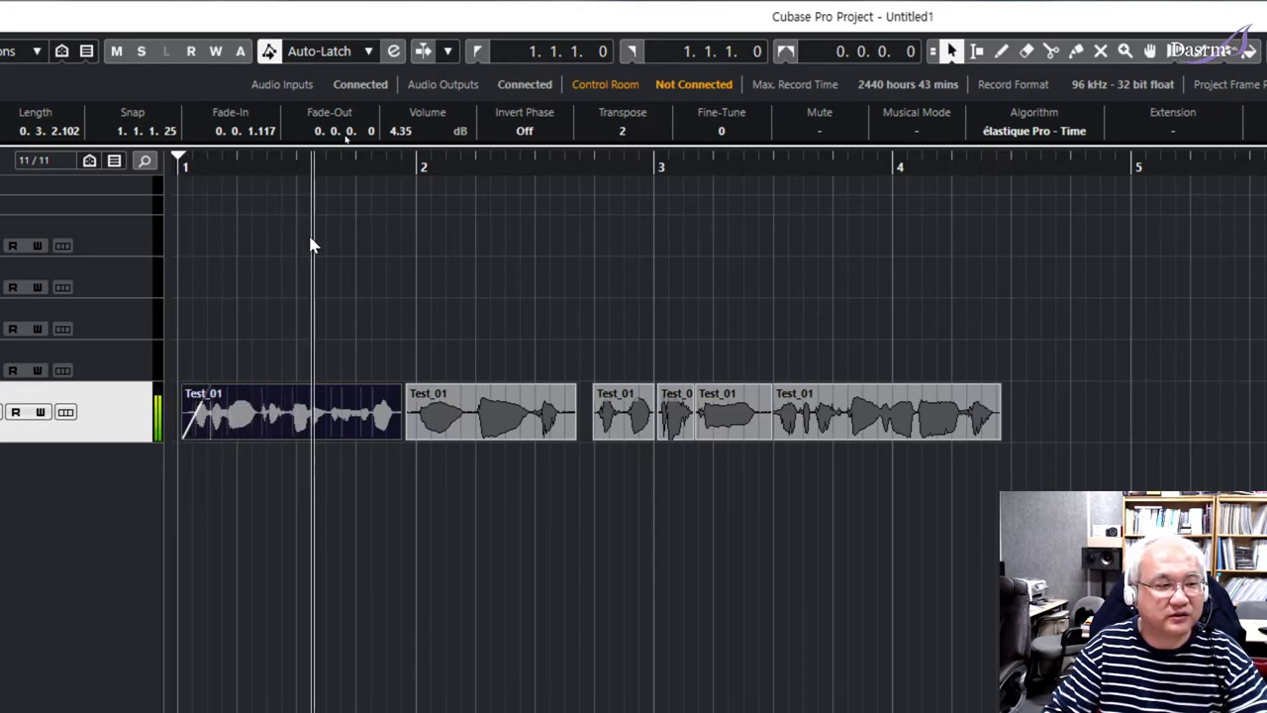
key(space)
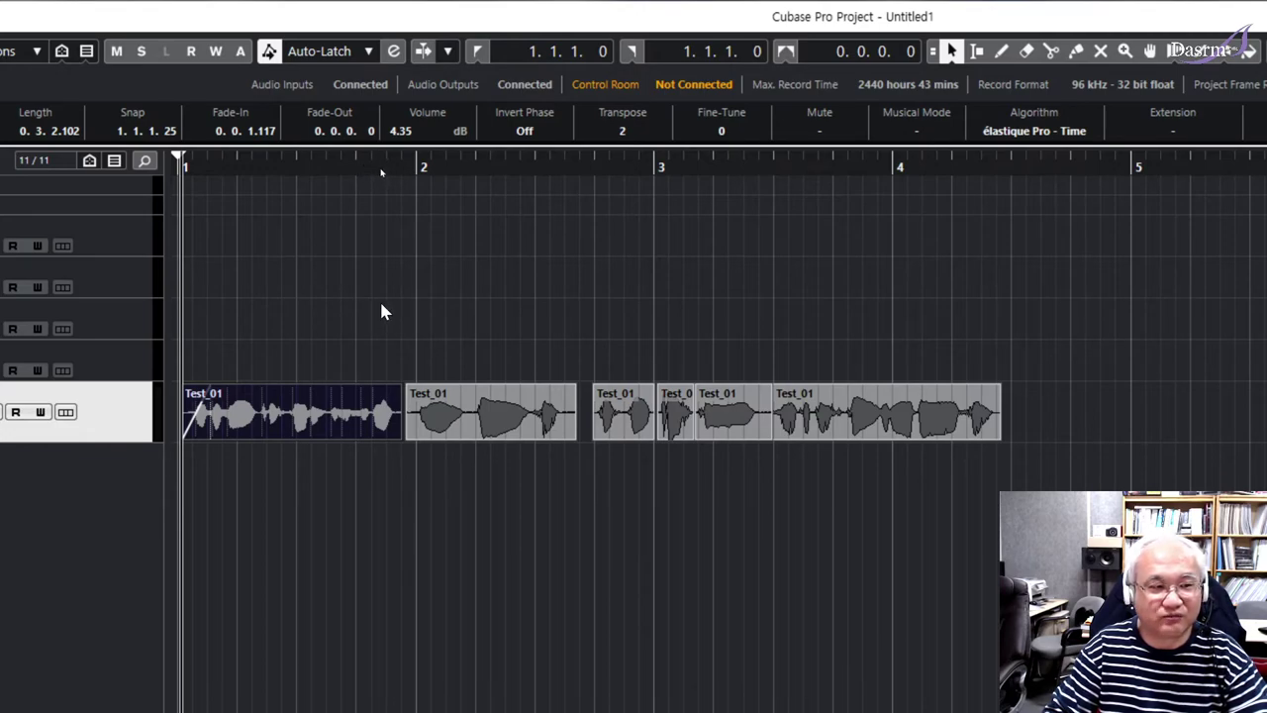
- Set the first clip's transpose to 7, play it from bar 1 and return the cursor there
key(space)
scroll(626, 134, up, 4)
click(179, 159)
key(space)
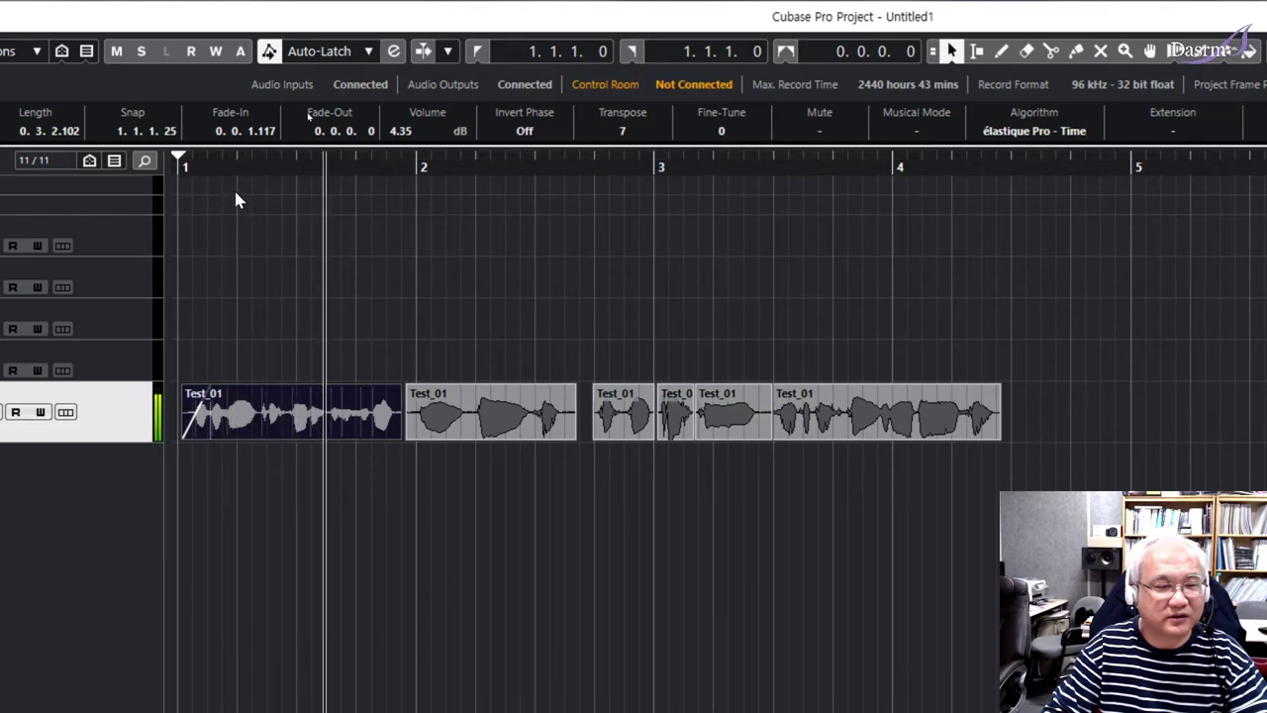
click(180, 164)
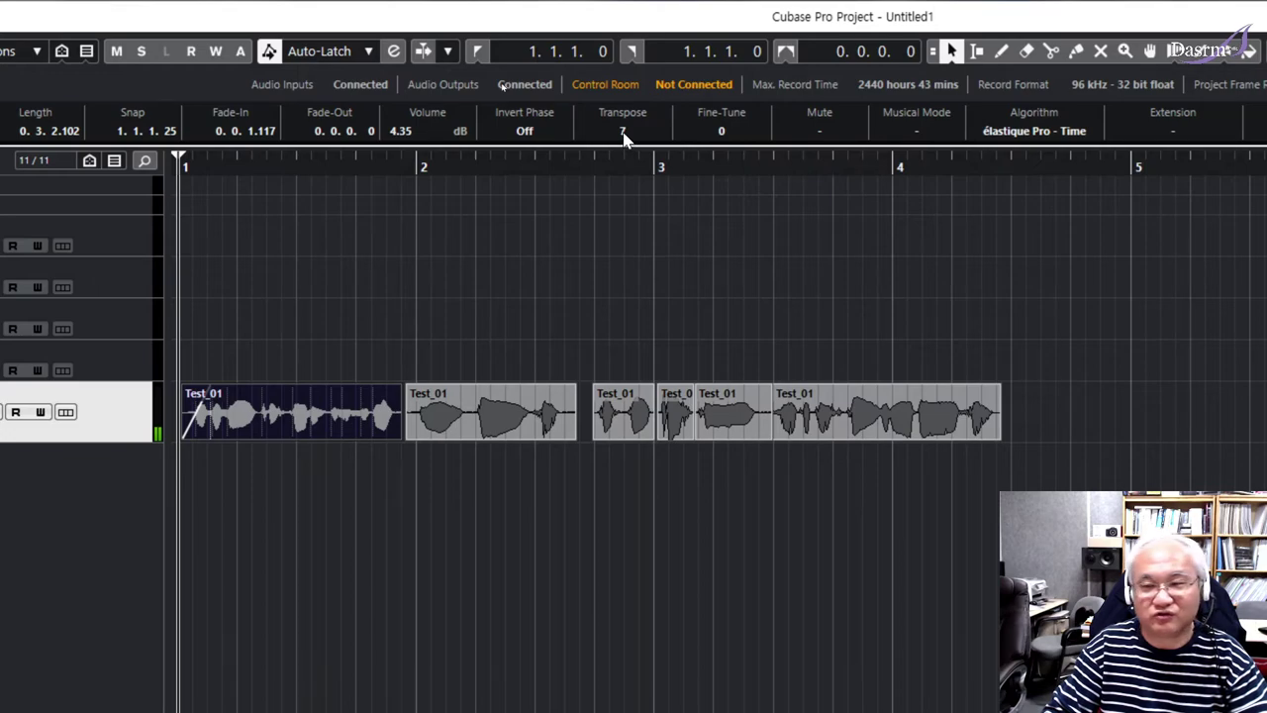
- Set the first clip's transpose to -9 and play it from bar 1
drag(630, 199, 634, 175)
key(space)
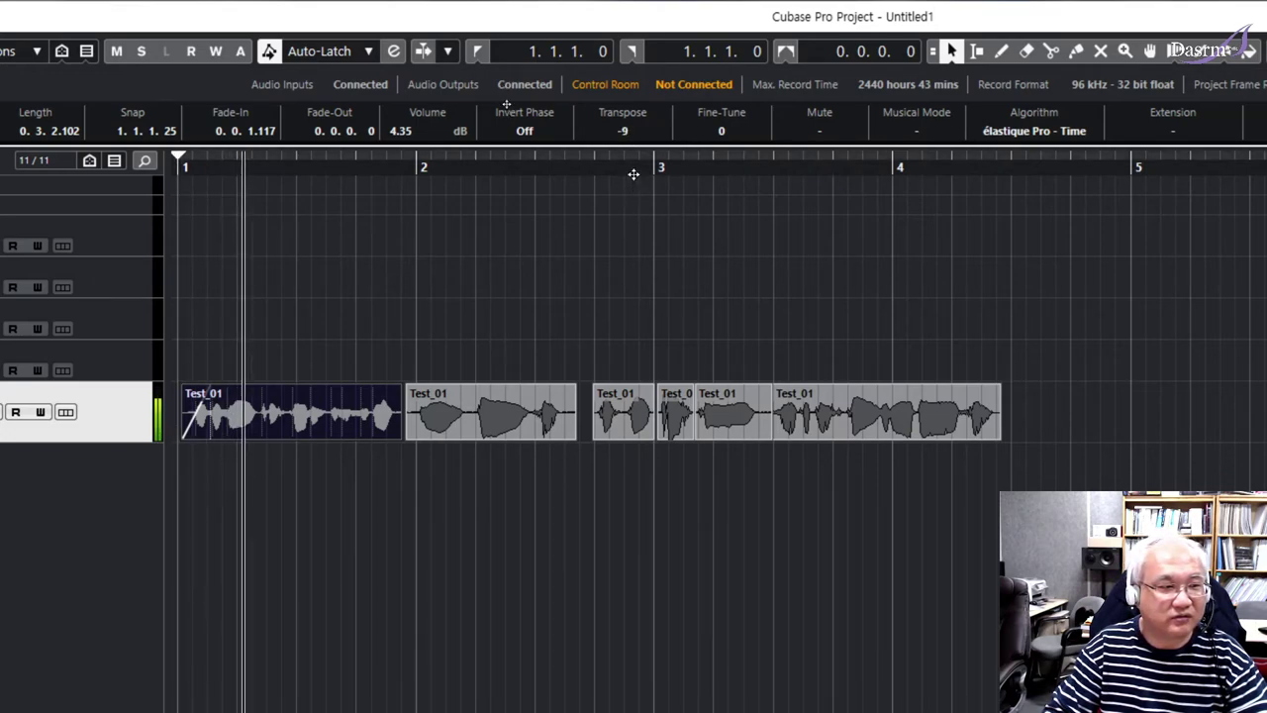
key(space)
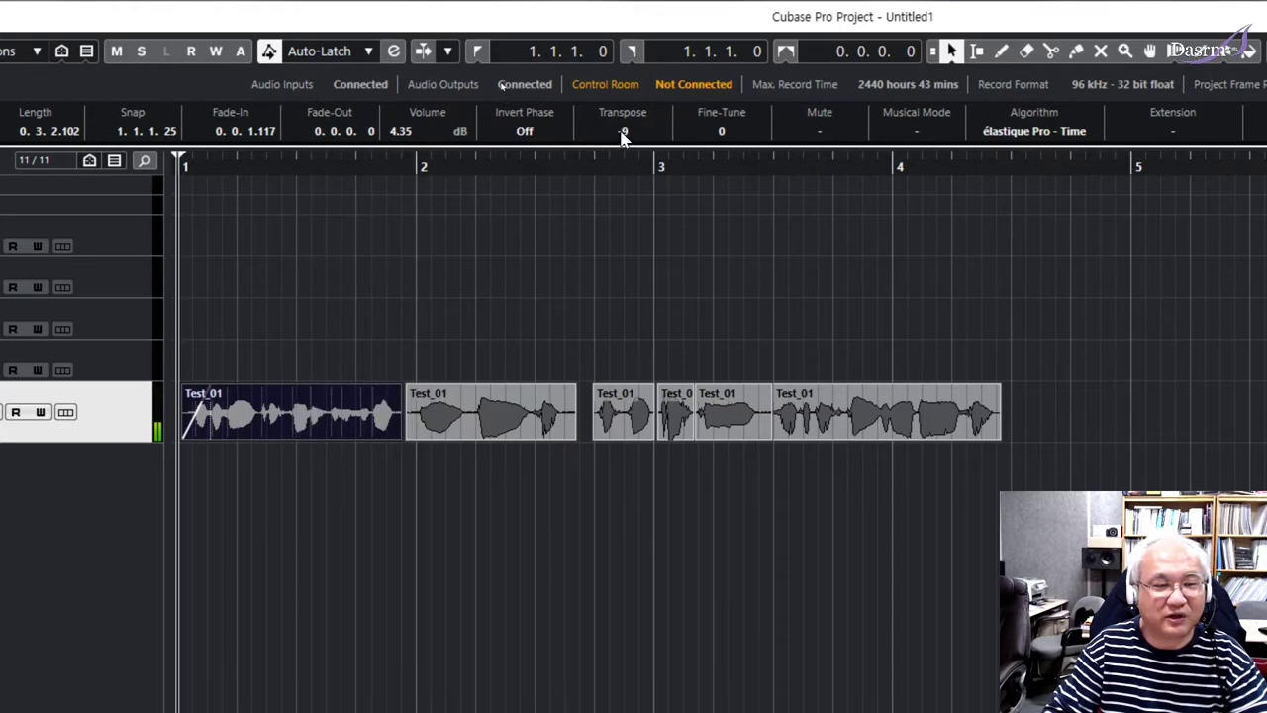
- Reset the first clip's transpose to 0 and deselect the clip
drag(624, 133, 631, 122)
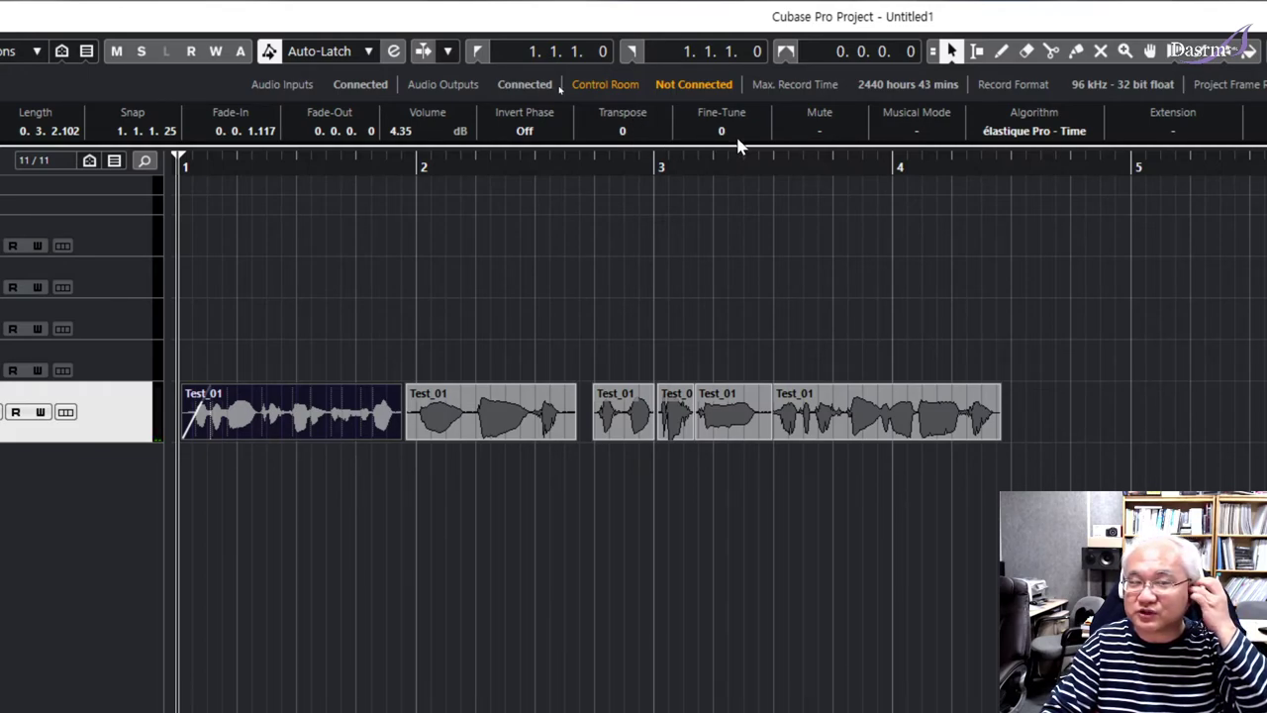
click(706, 208)
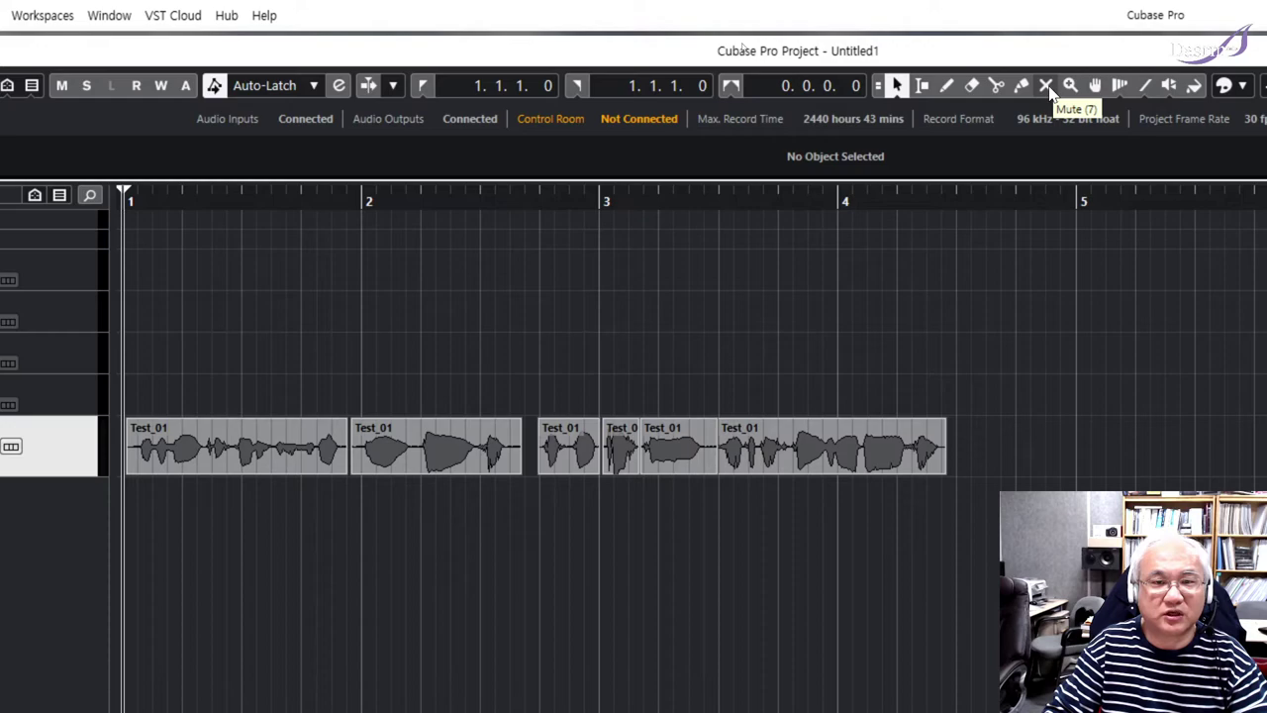
- Mute the third and fifth clips with the Mute tool and play the track from bar 1
click(1048, 87)
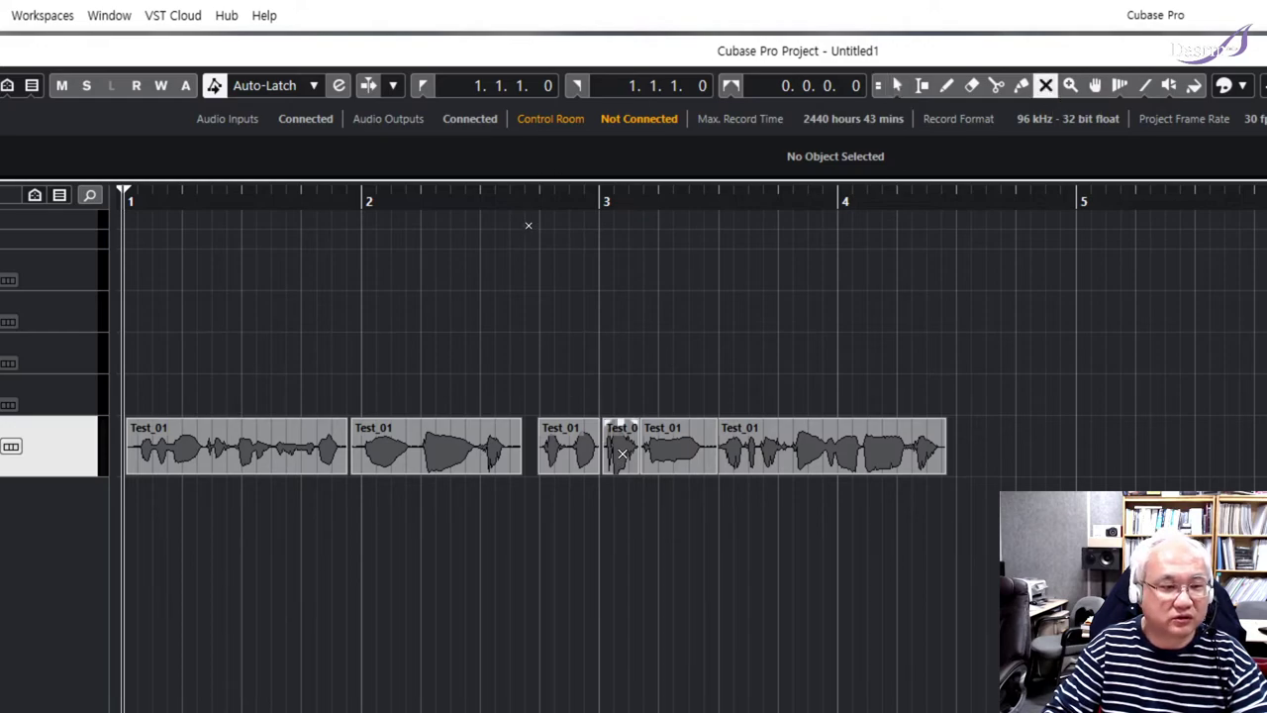
click(560, 452)
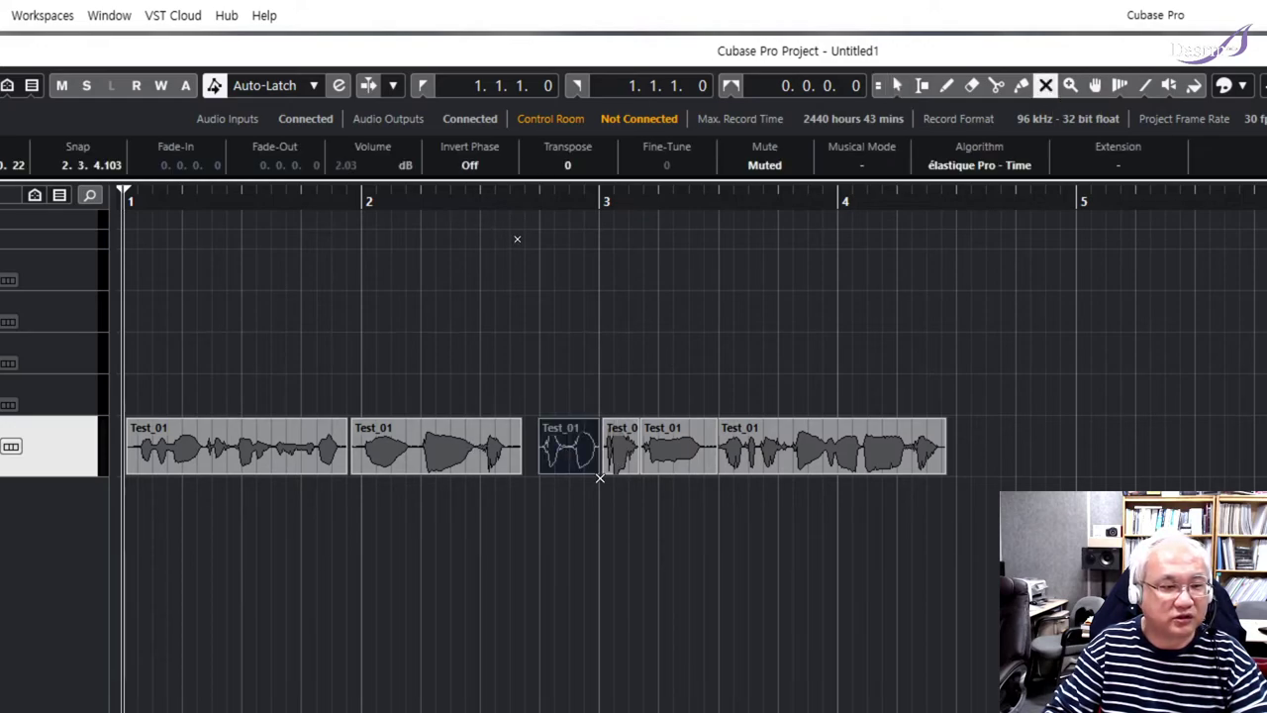
click(661, 456)
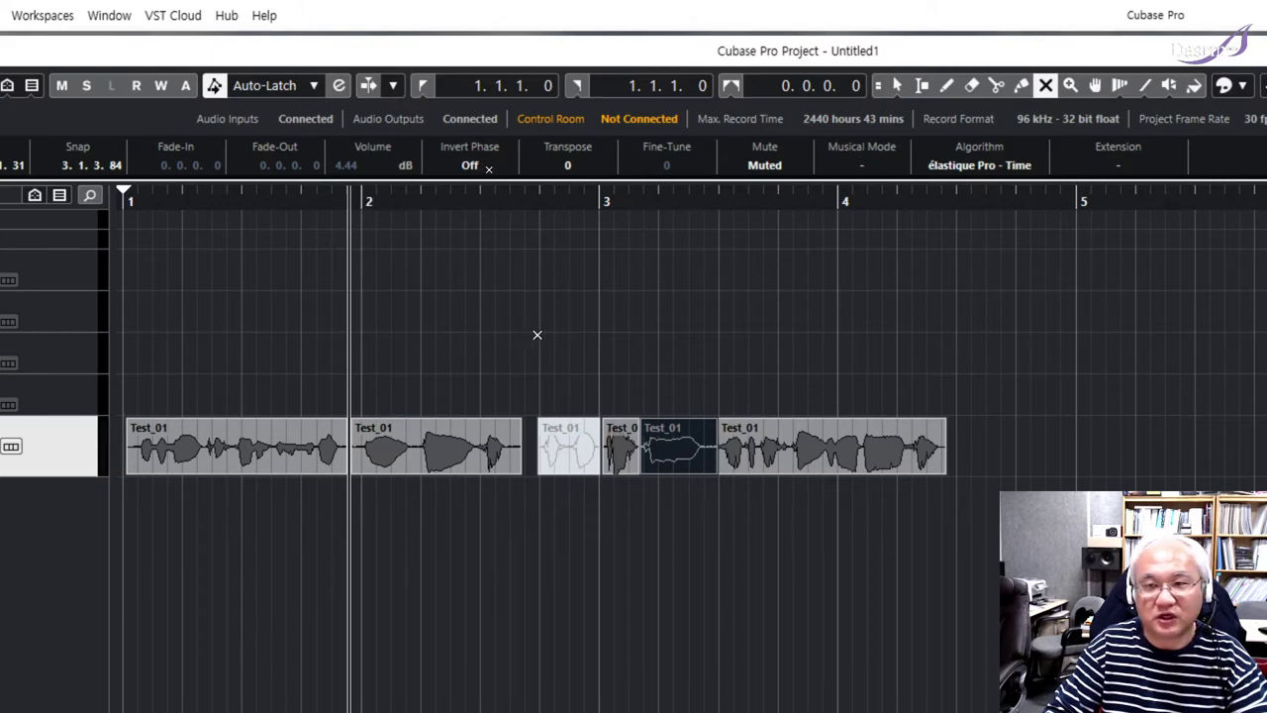
key(space)
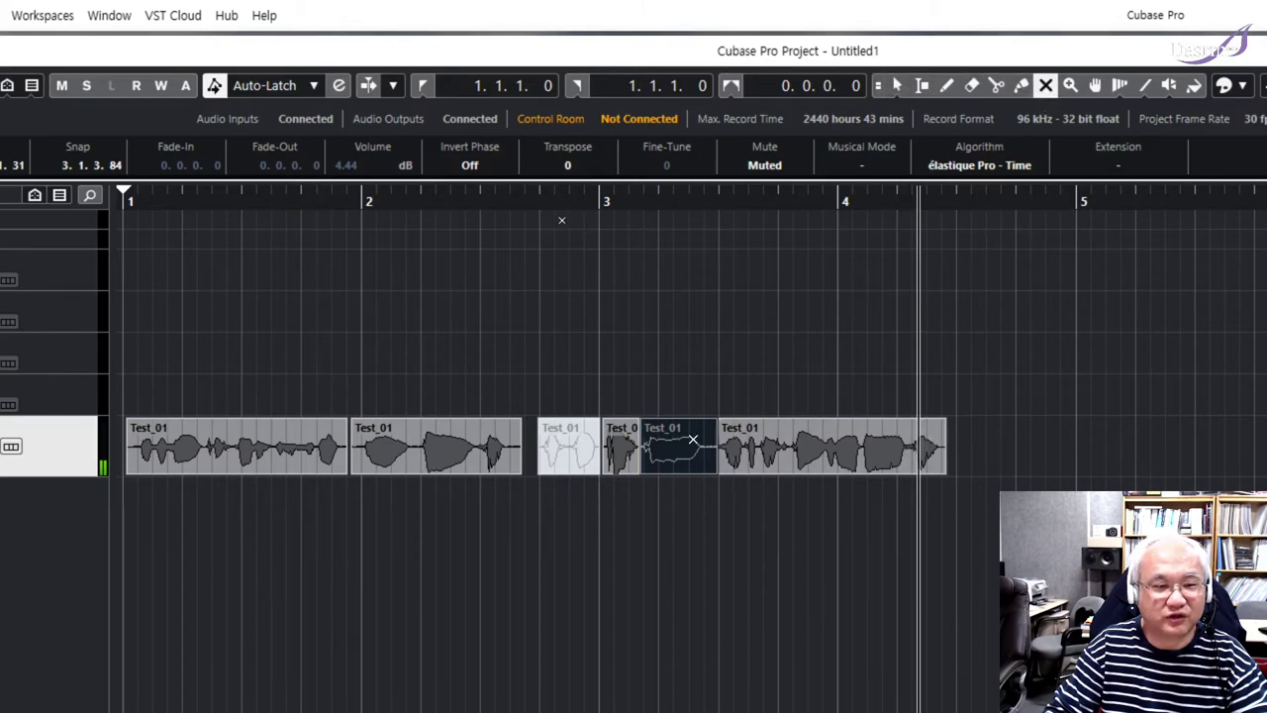
- Unmute the fifth and third clips, clear the selection and return to the object selection tool
click(650, 442)
click(565, 448)
click(791, 301)
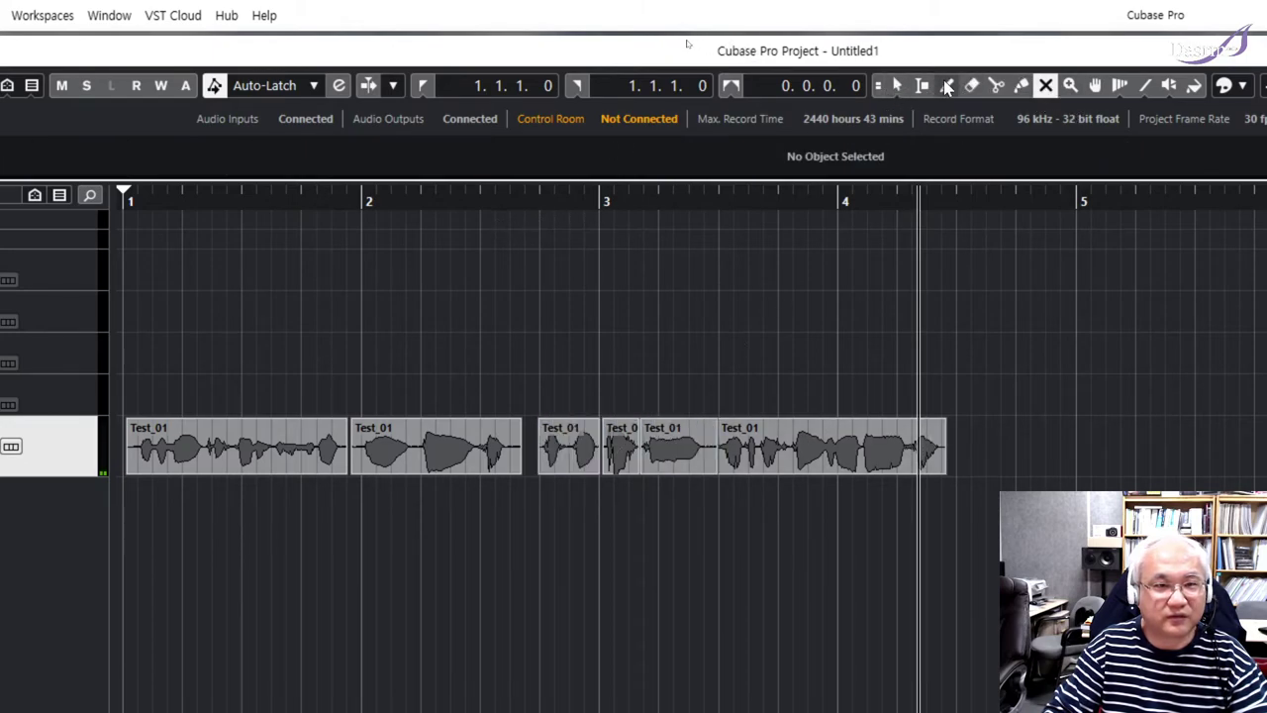
click(897, 87)
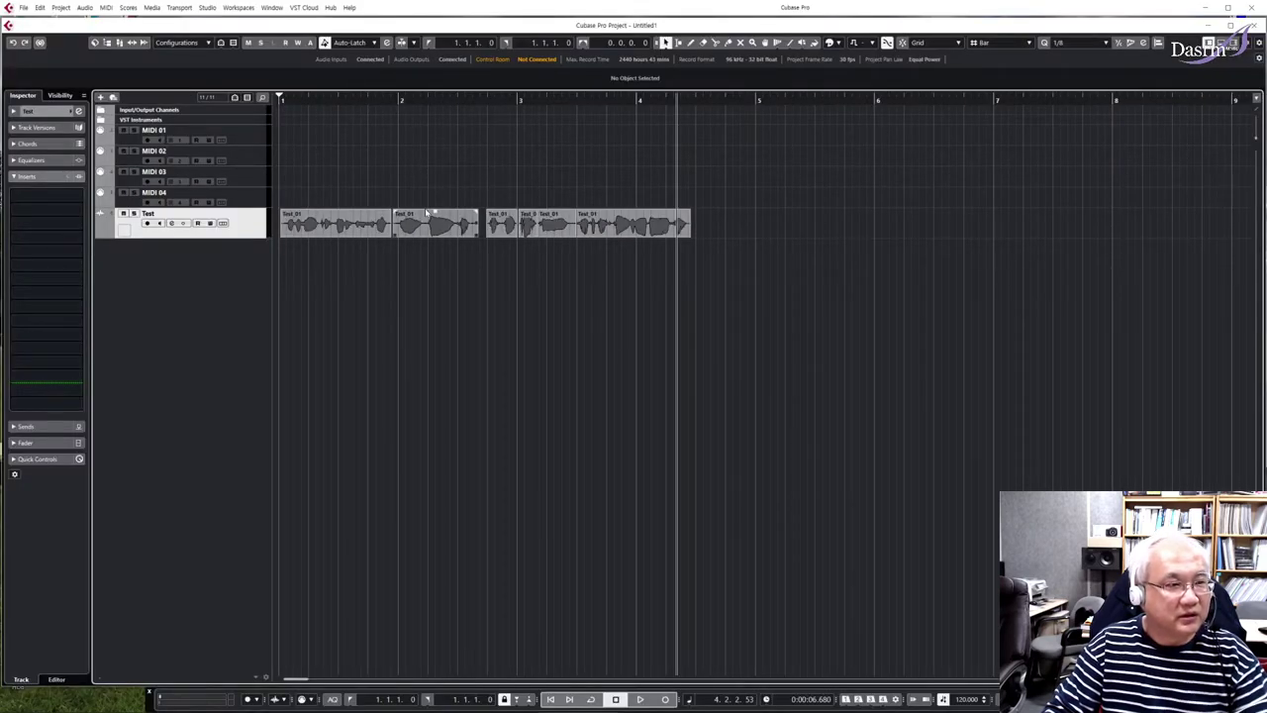
- Compare the properties of the individual clips, ending on the first clip, and return the cursor to its start
click(426, 213)
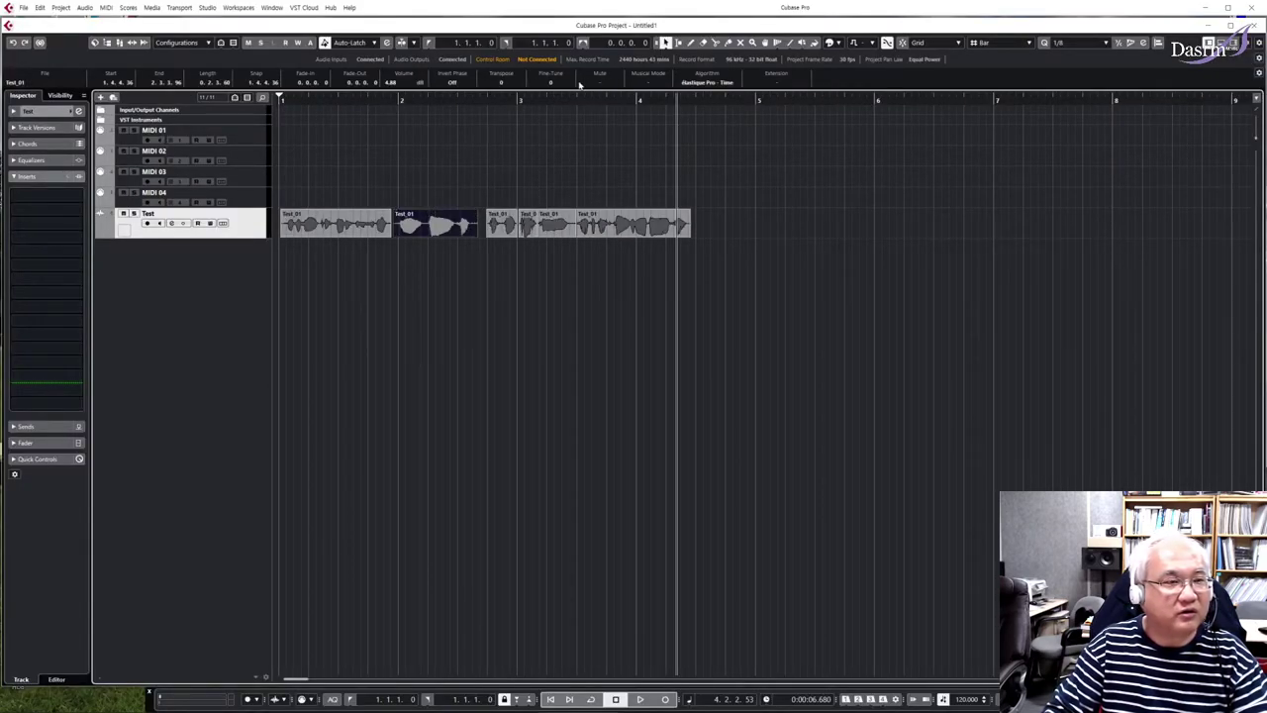
click(501, 222)
click(575, 227)
click(551, 226)
click(529, 225)
click(364, 228)
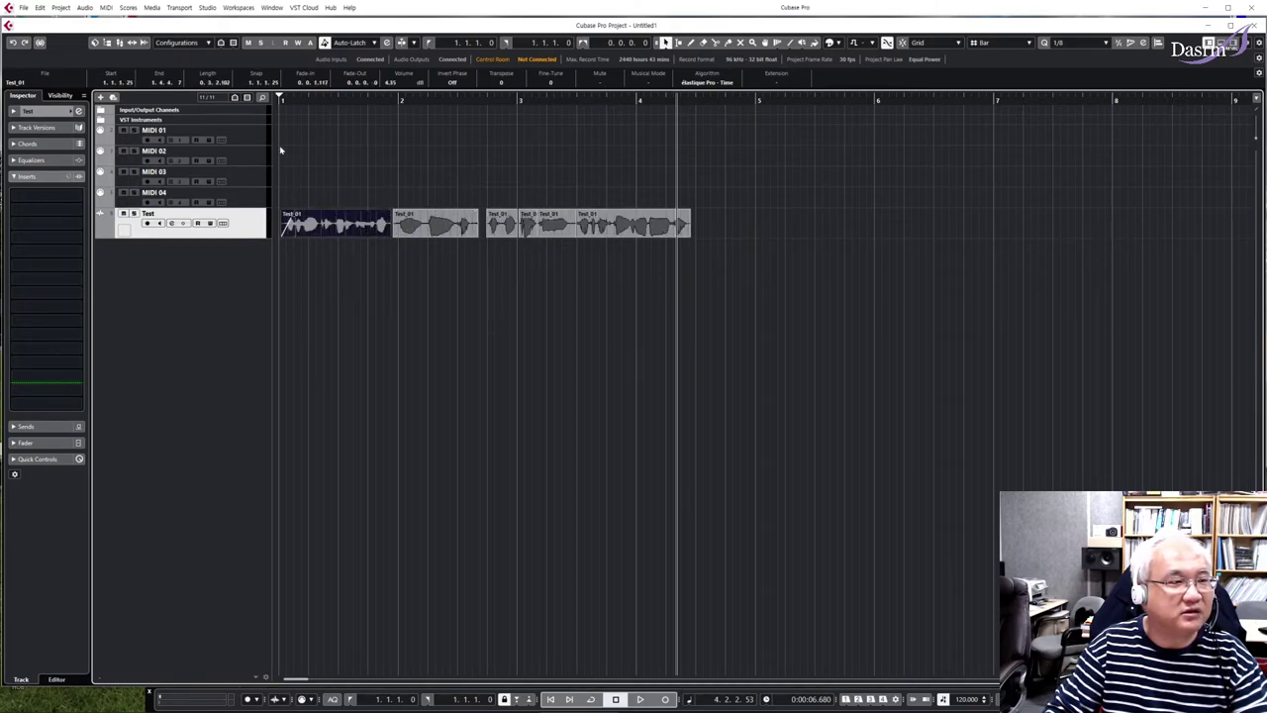
click(285, 102)
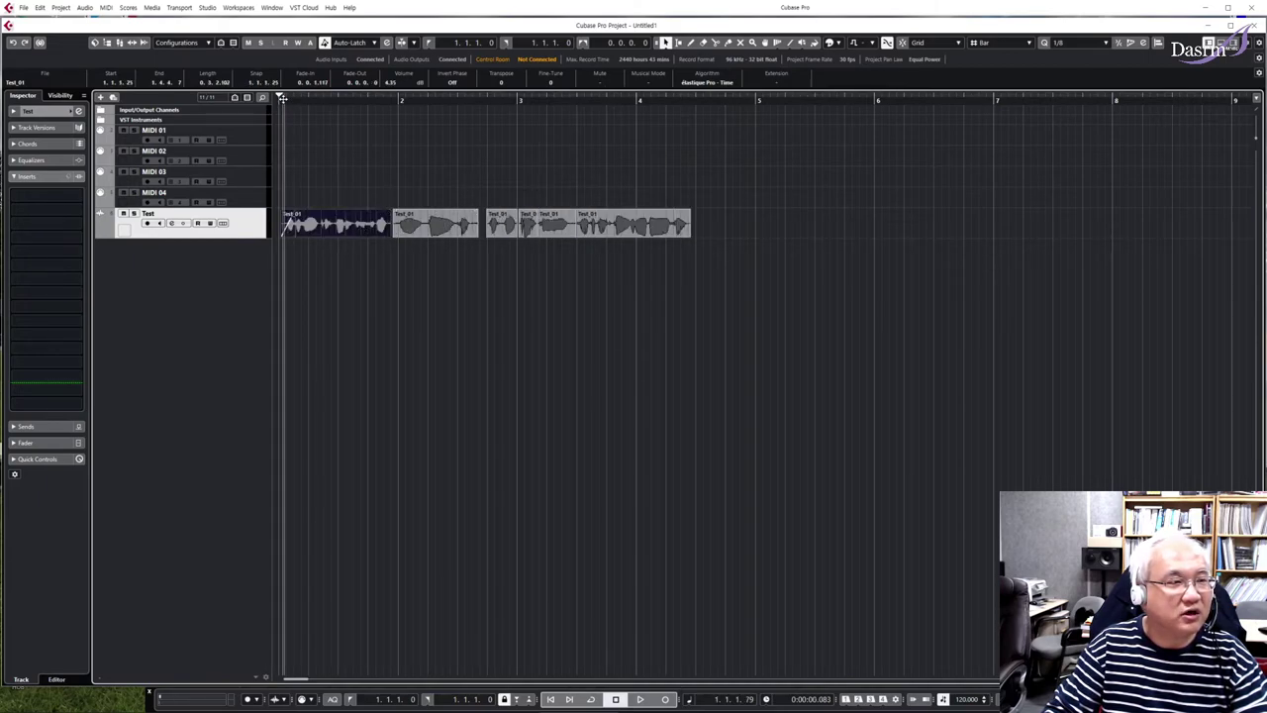
- Open the first clip in the Sample Editor, review its VariAudio and Definition settings, and enable Free Warp under AudioWarp
double_click(346, 226)
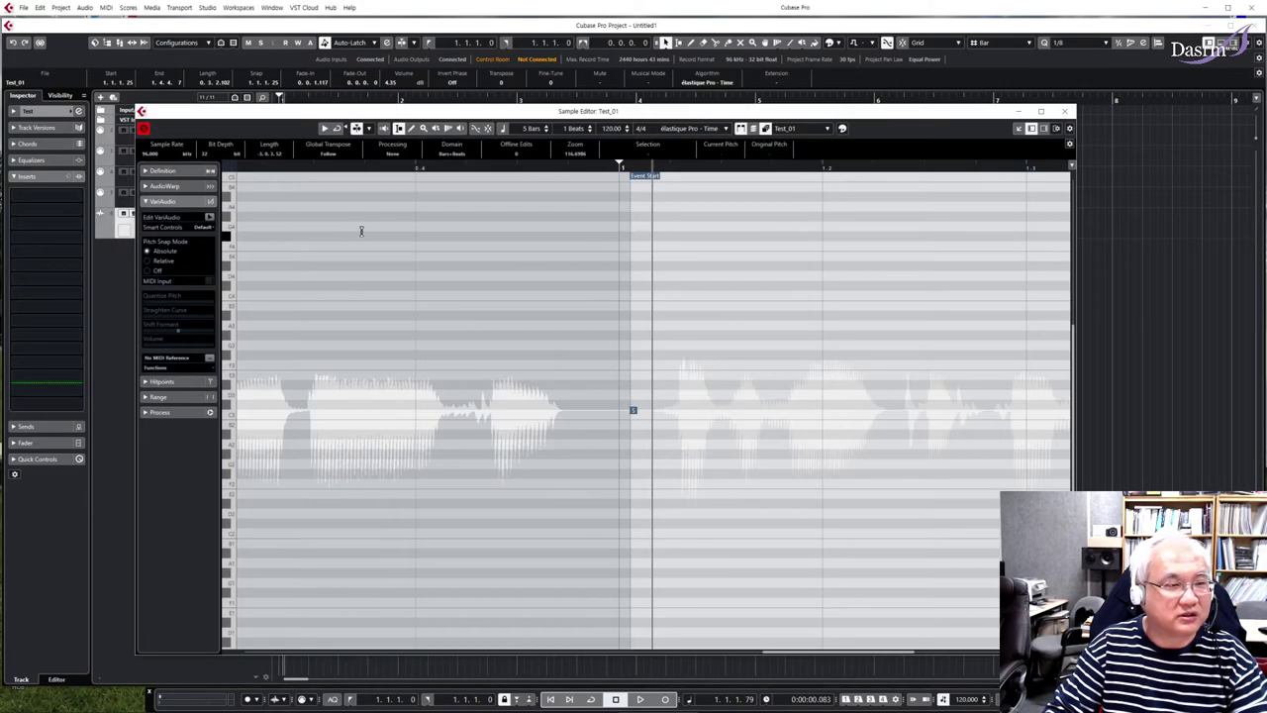
click(178, 188)
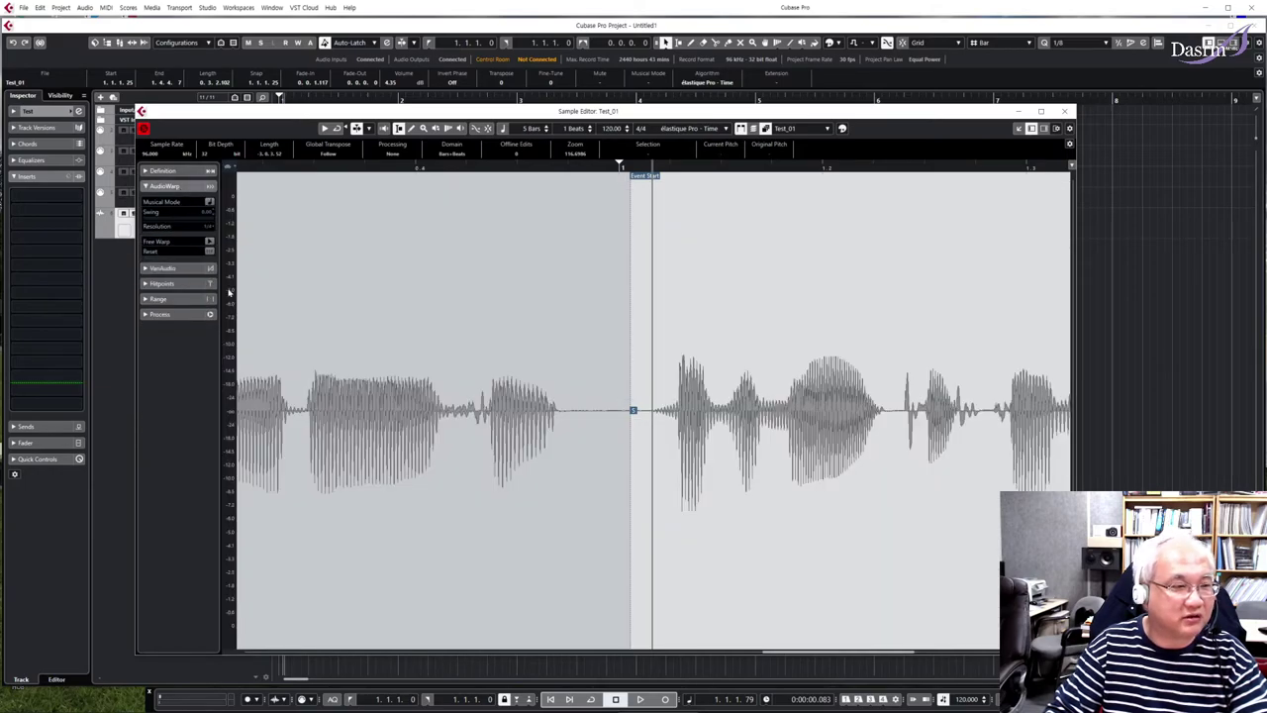
click(166, 187)
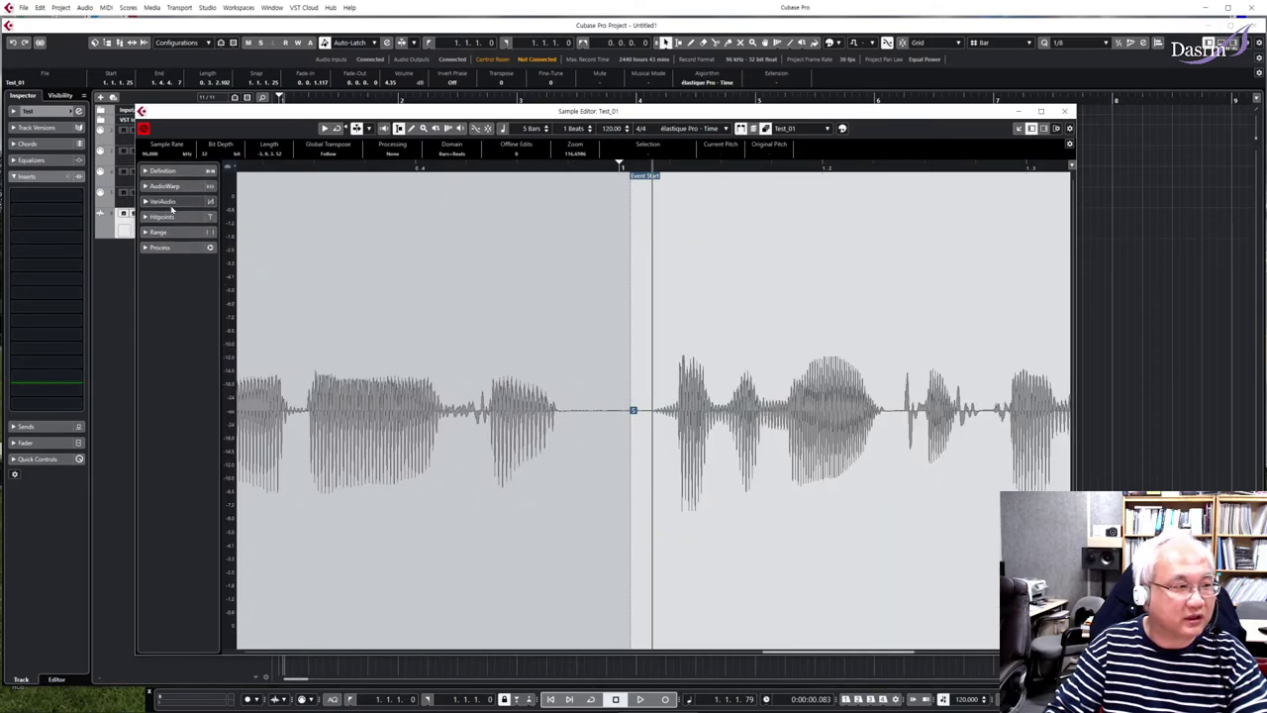
click(174, 201)
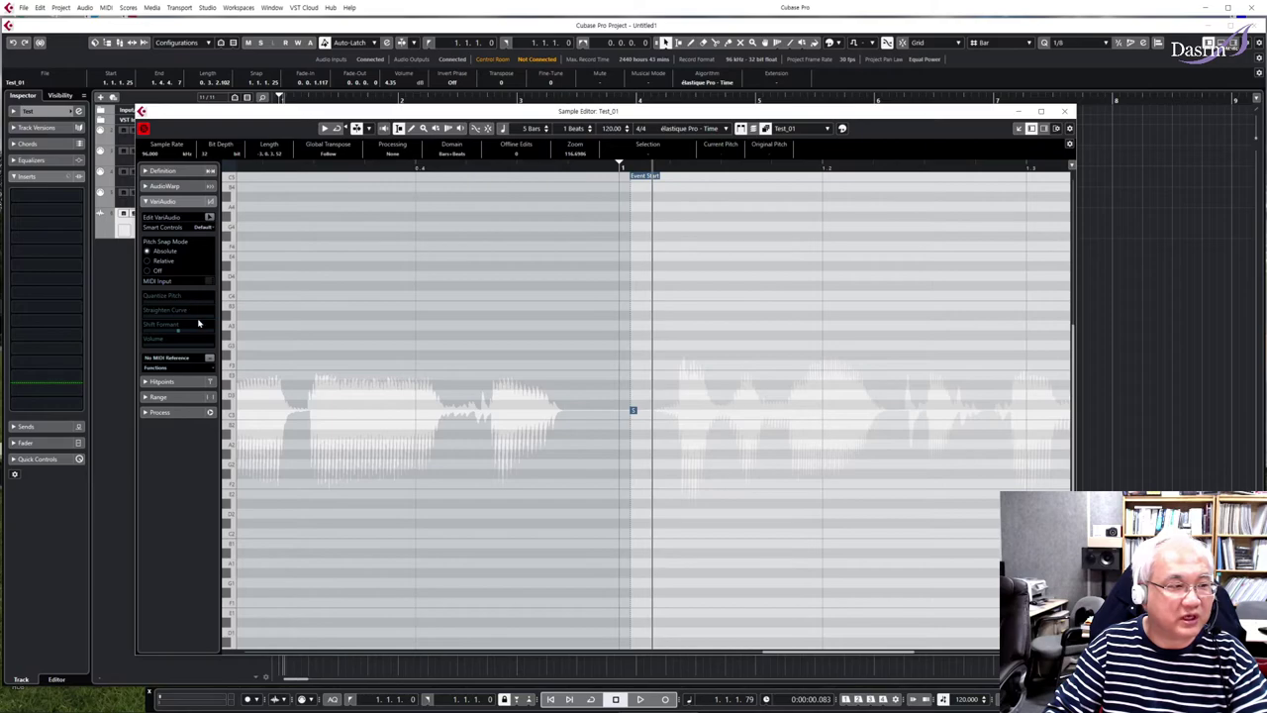
click(163, 170)
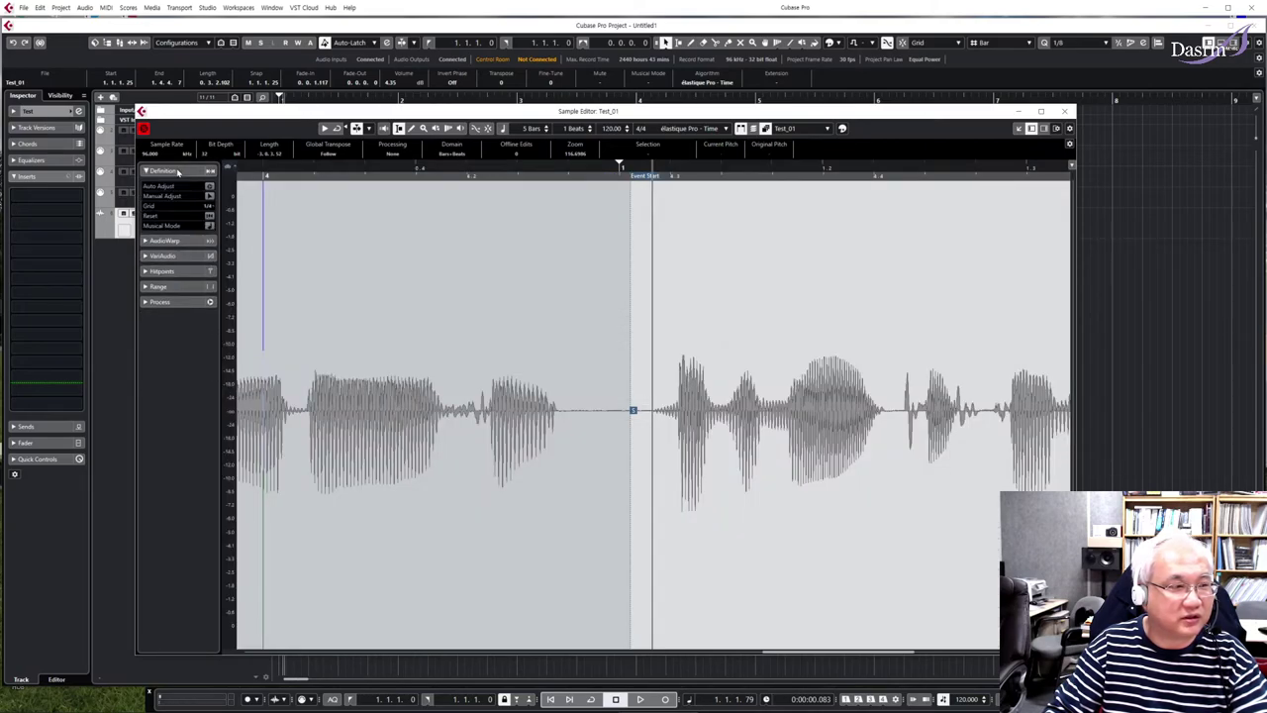
click(186, 241)
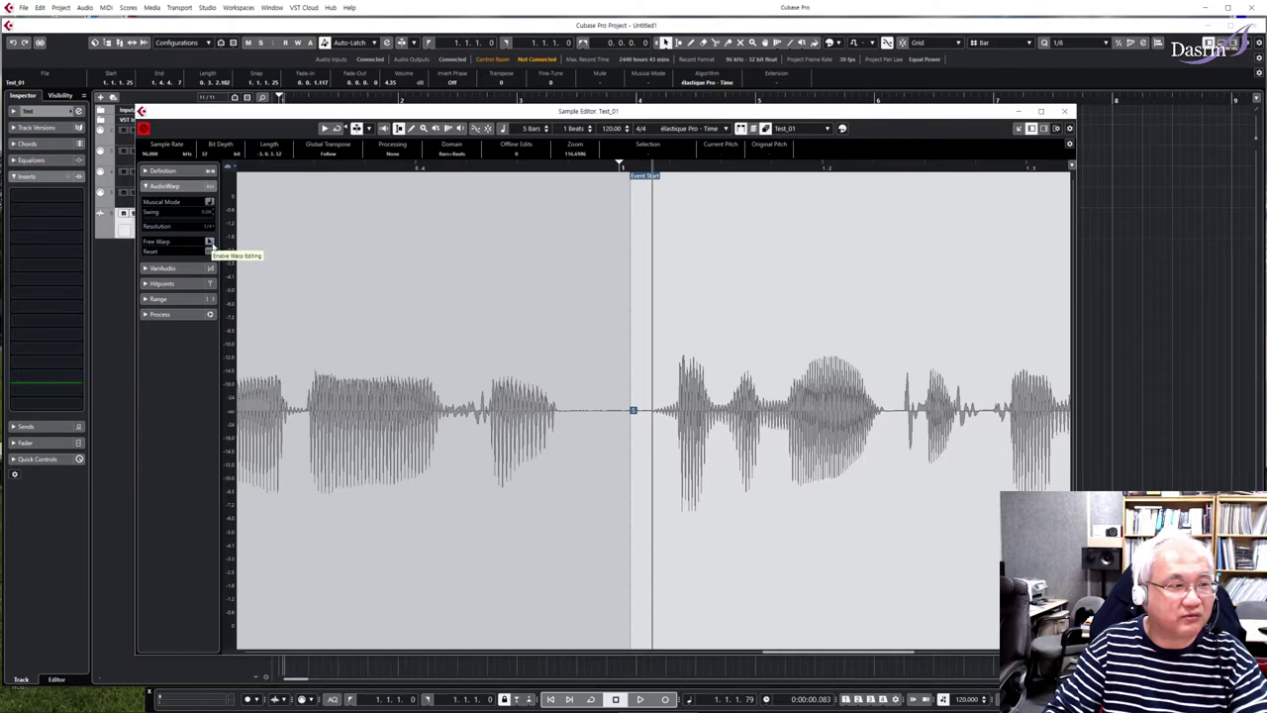
click(209, 242)
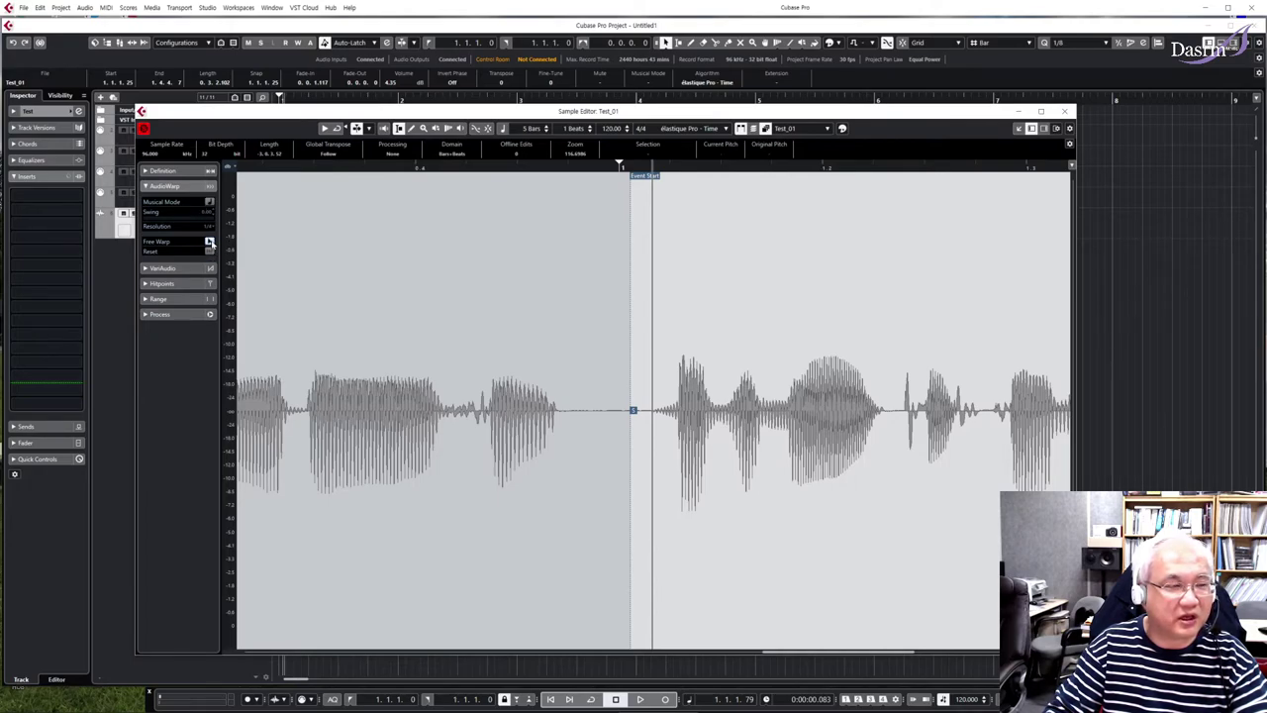
- Free-warp two early syllables of the first clip to later positions and play the passage
mouse_move(684, 420)
mouse_down()
mouse_move(745, 423)
mouse_move(728, 423)
mouse_up()
drag(813, 414, 887, 415)
key(space)
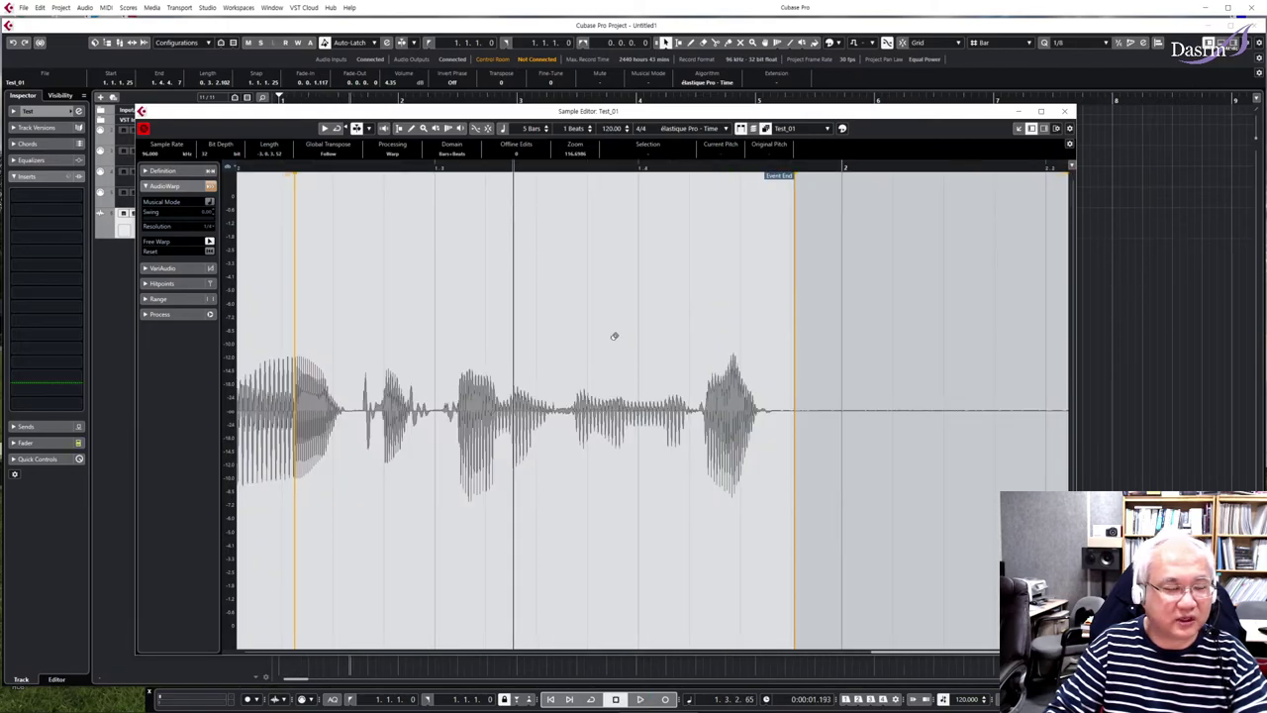
- Warp the sound near beat 3 later and the short one before it earlier, and play the clip
drag(485, 403, 552, 418)
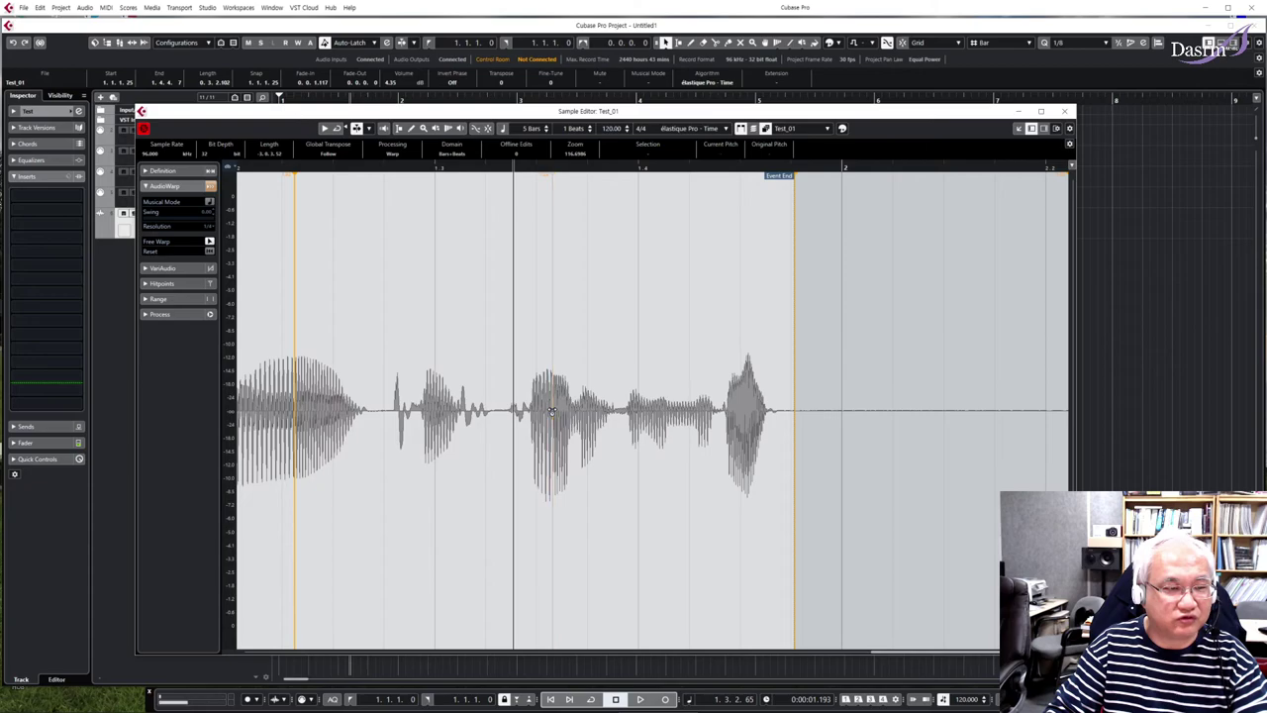
drag(435, 411, 392, 411)
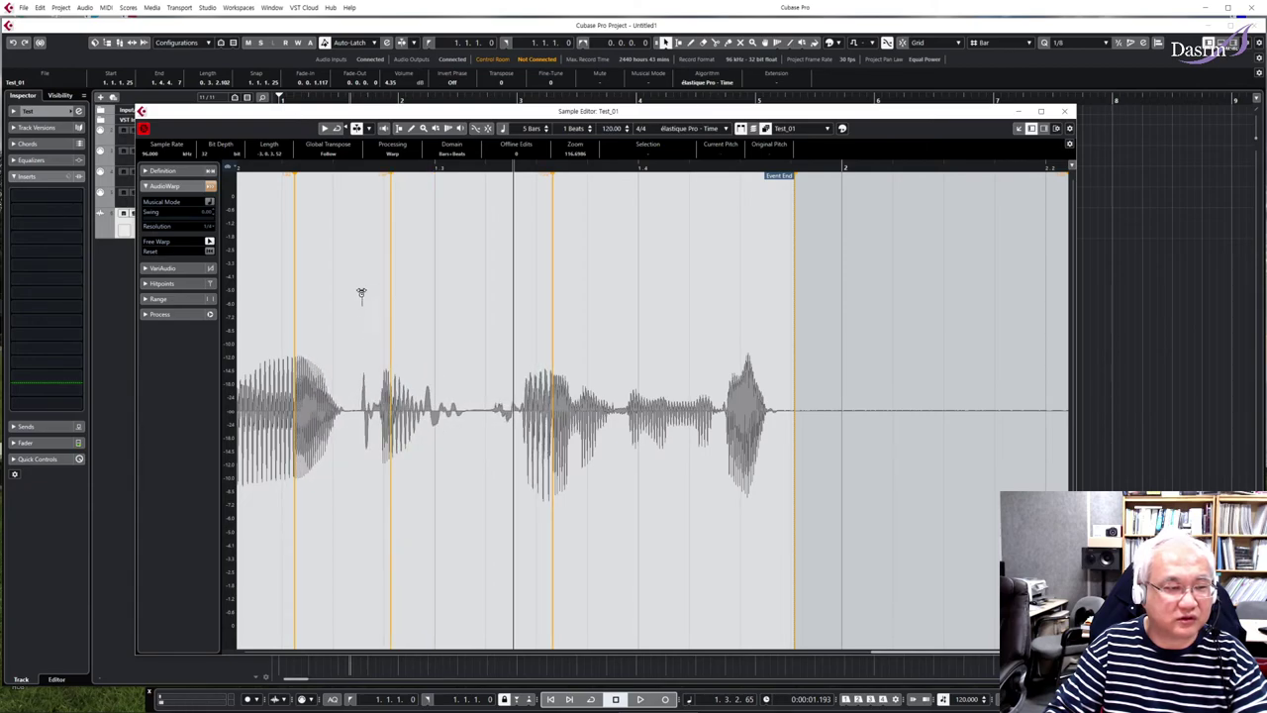
click(291, 166)
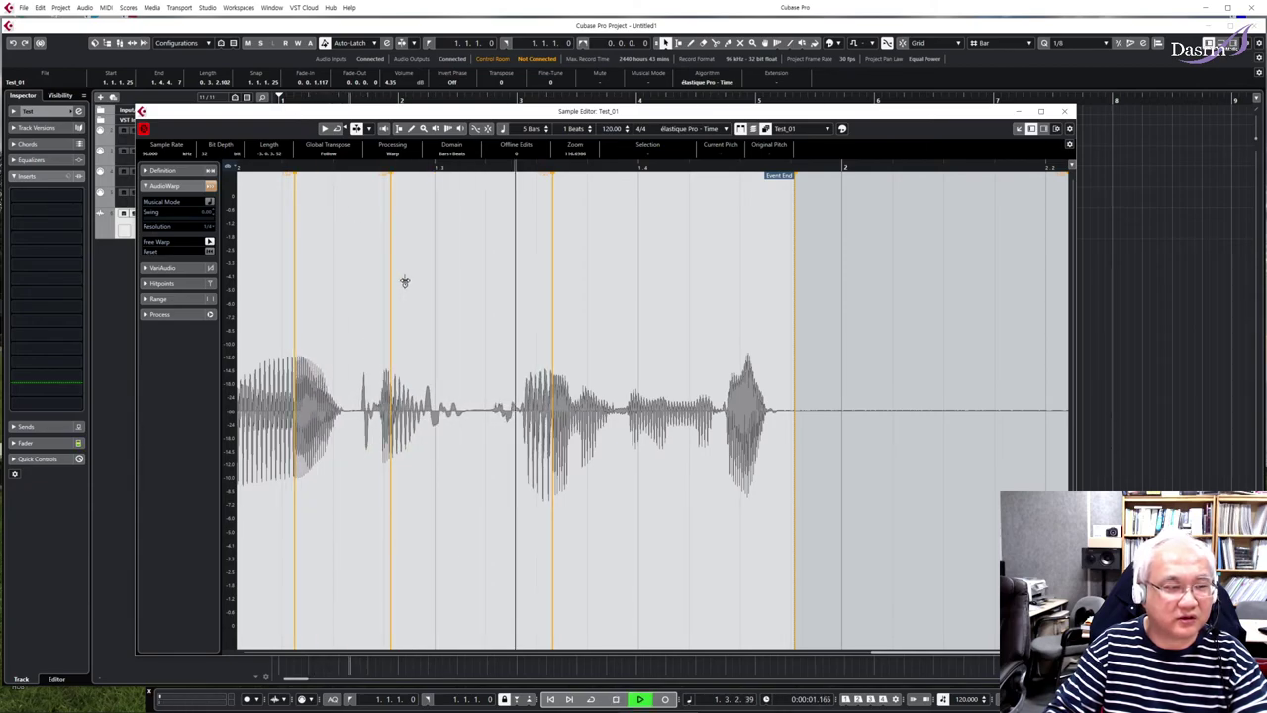
scroll(454, 343, left, 3)
click(458, 353)
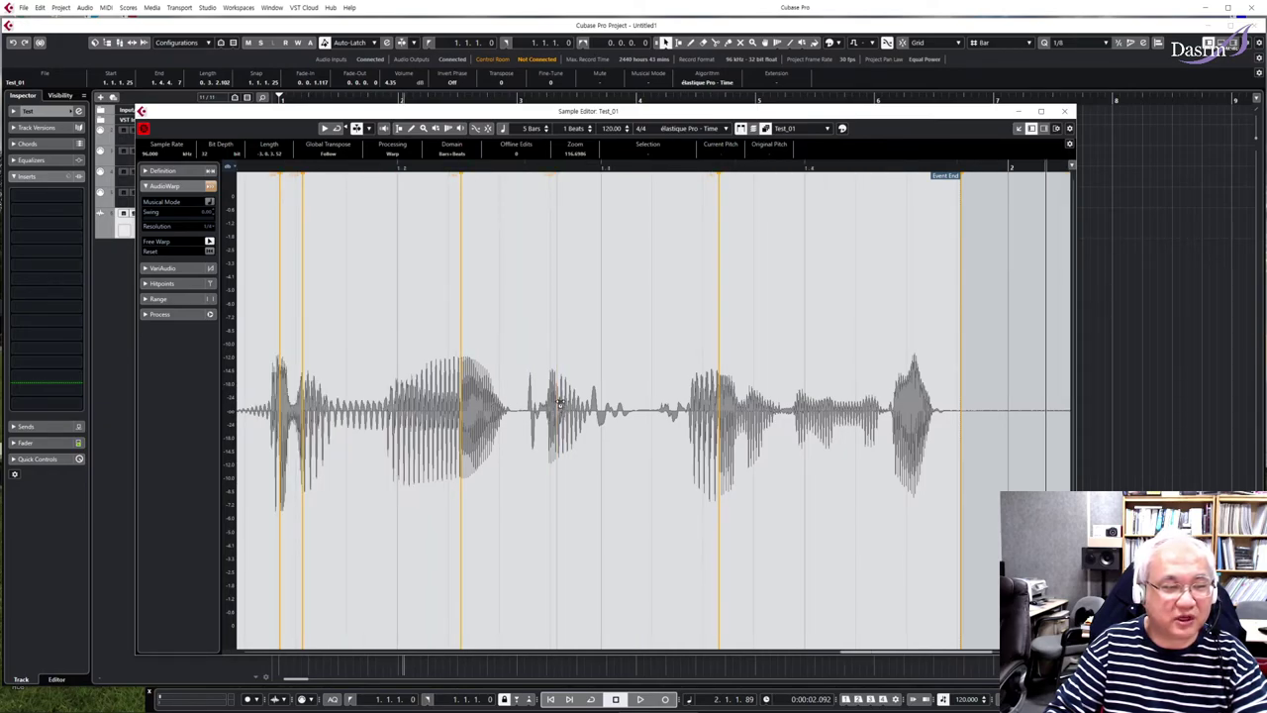
- Move the short syllable's warp marker to just before beat 3, warp the following sounds earlier, and replay the clip
drag(557, 399, 597, 399)
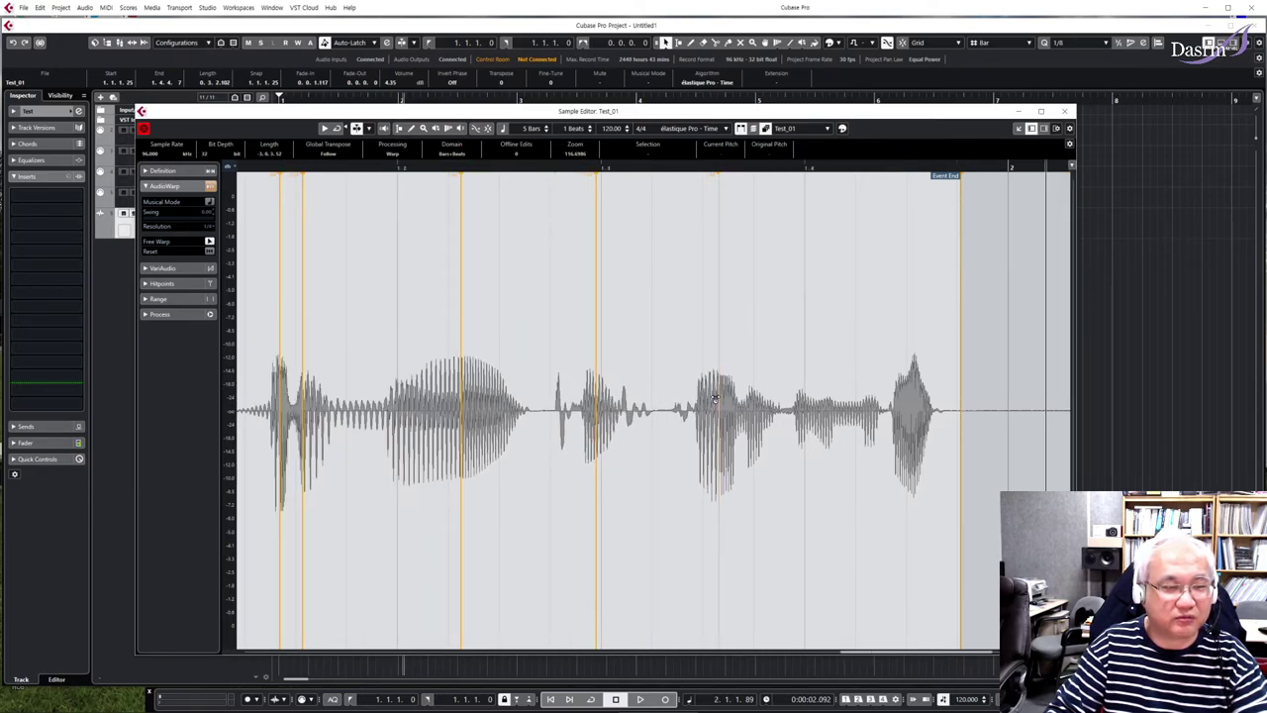
drag(699, 399, 656, 400)
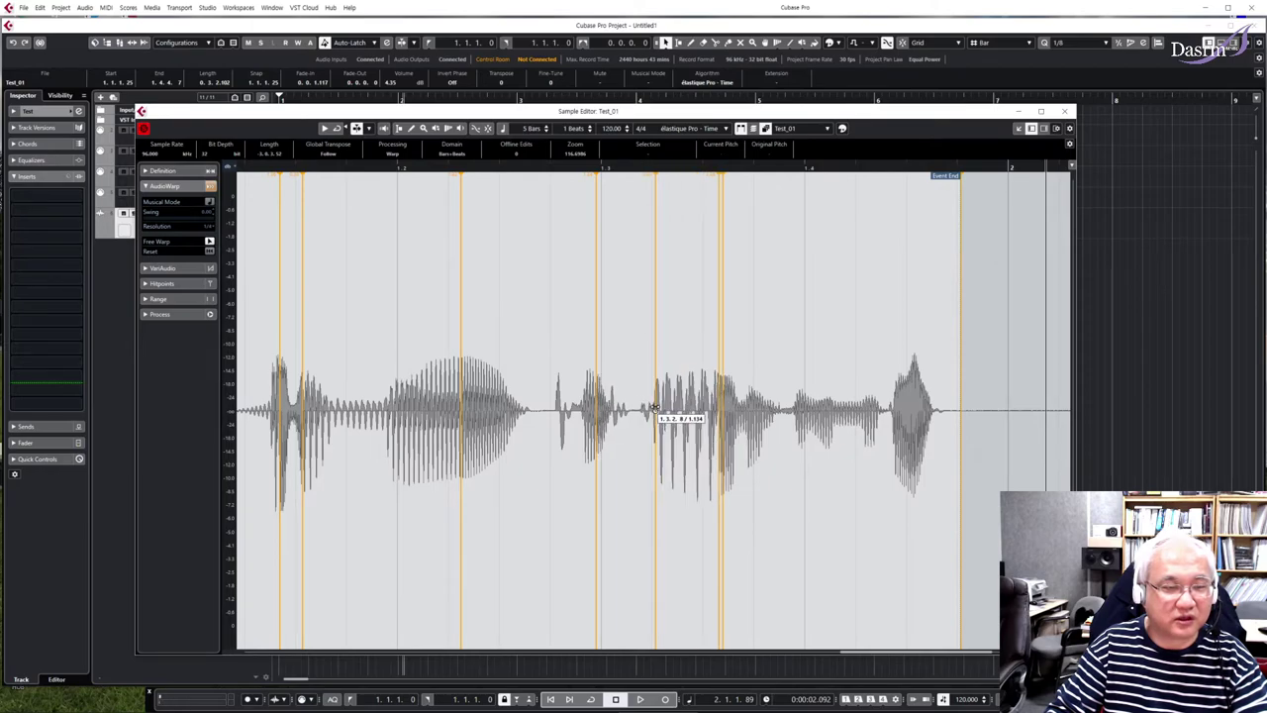
click(724, 404)
drag(720, 404, 694, 405)
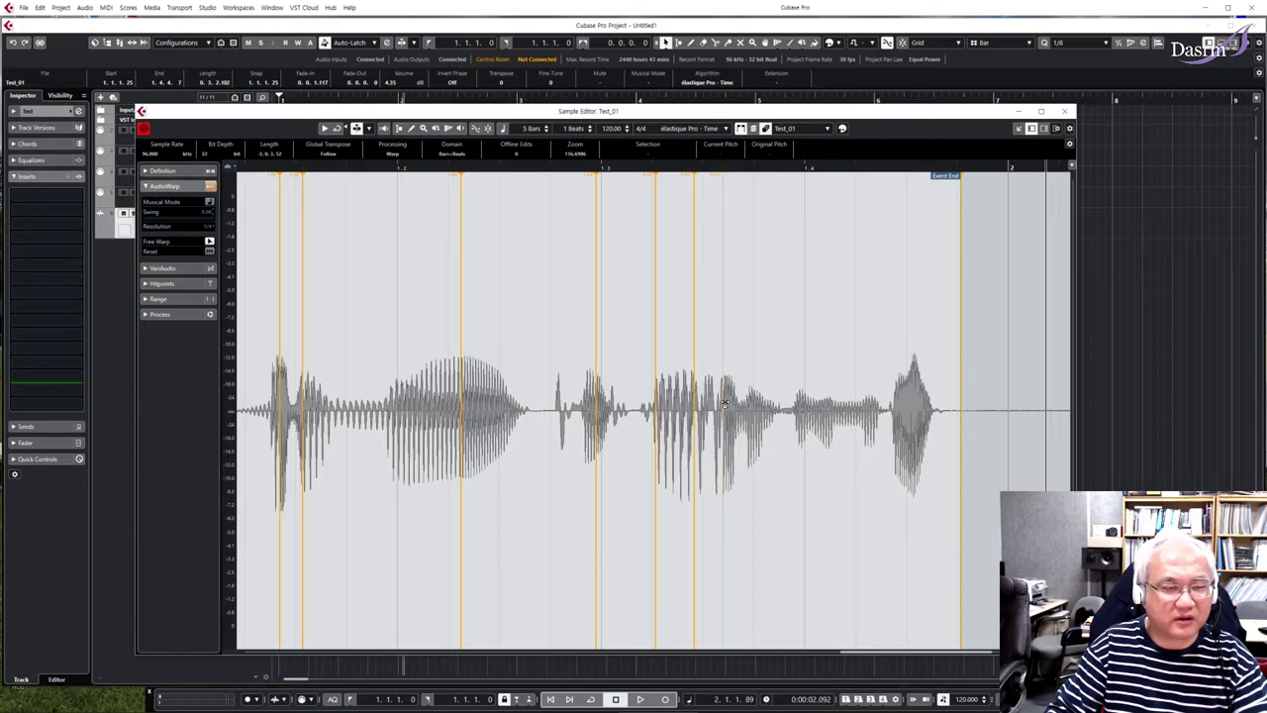
click(255, 177)
key(space)
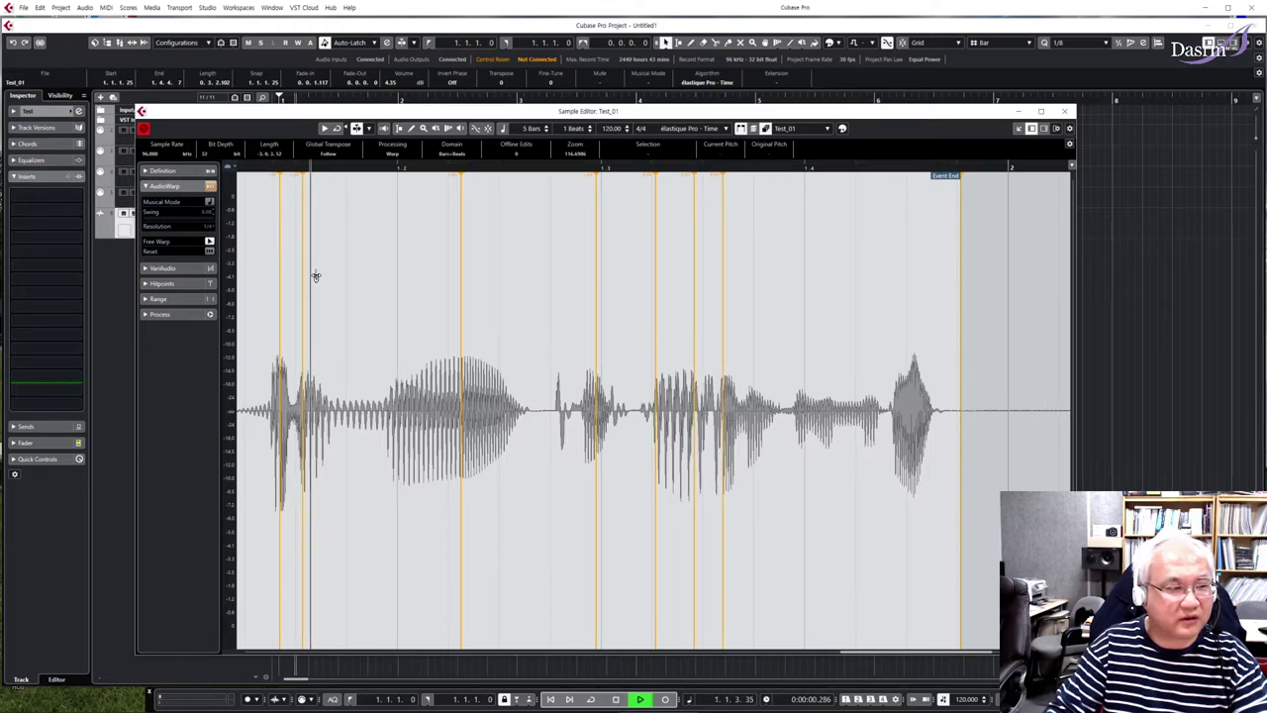
key(space)
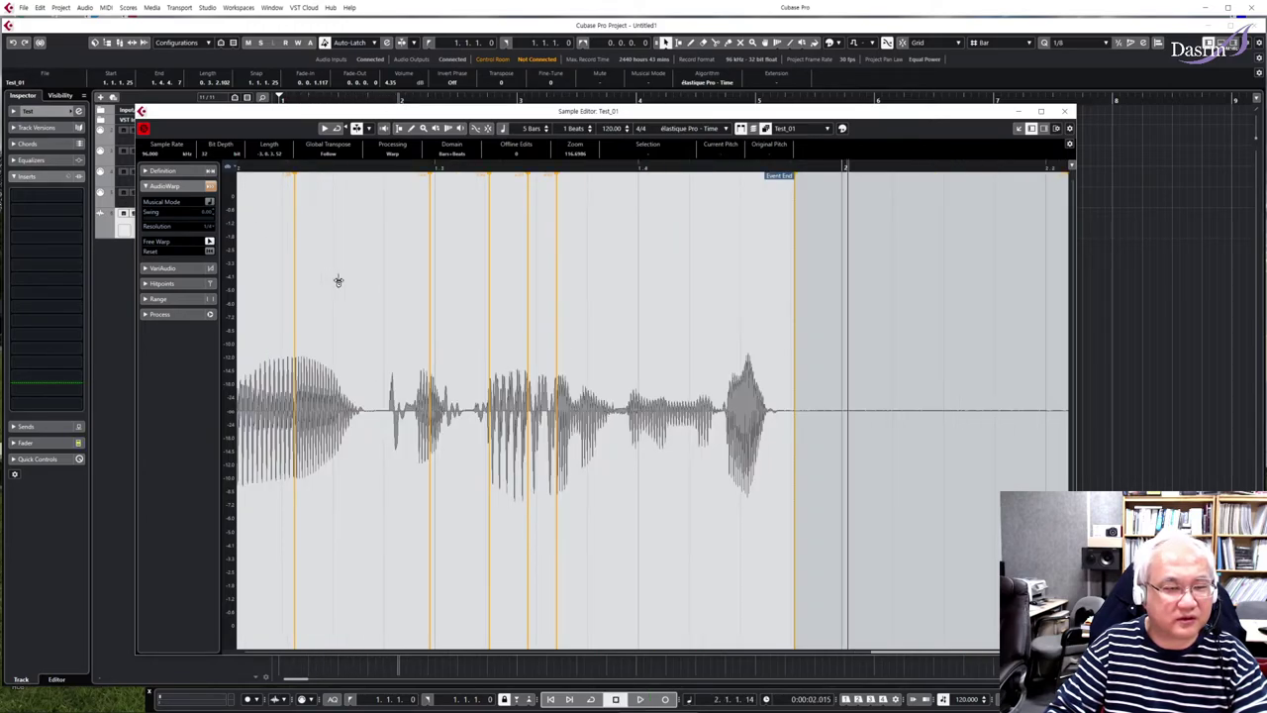
- Undo all the warp edits on the first clip and close the Sample Editor
key(ctrl+z)
key(ctrl+z)
key(ctrl+z)
key(ctrl+z)
key(ctrl+z)
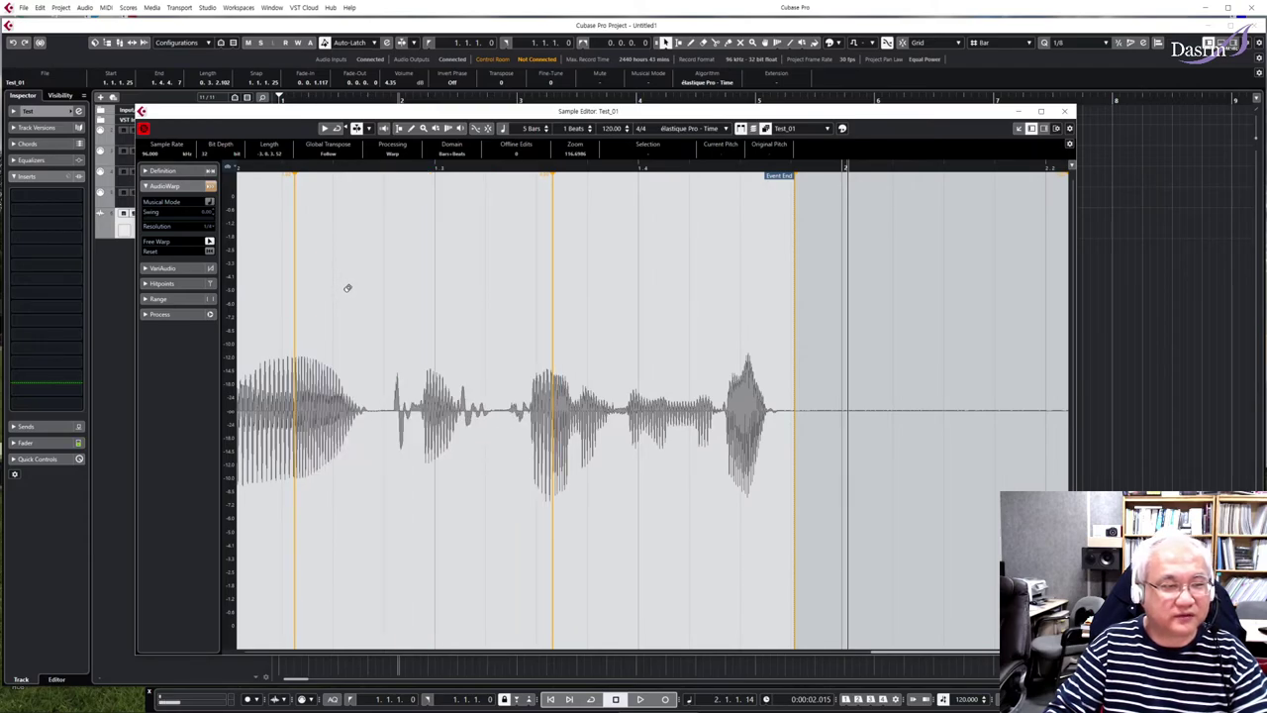
scroll(427, 337, left, 8)
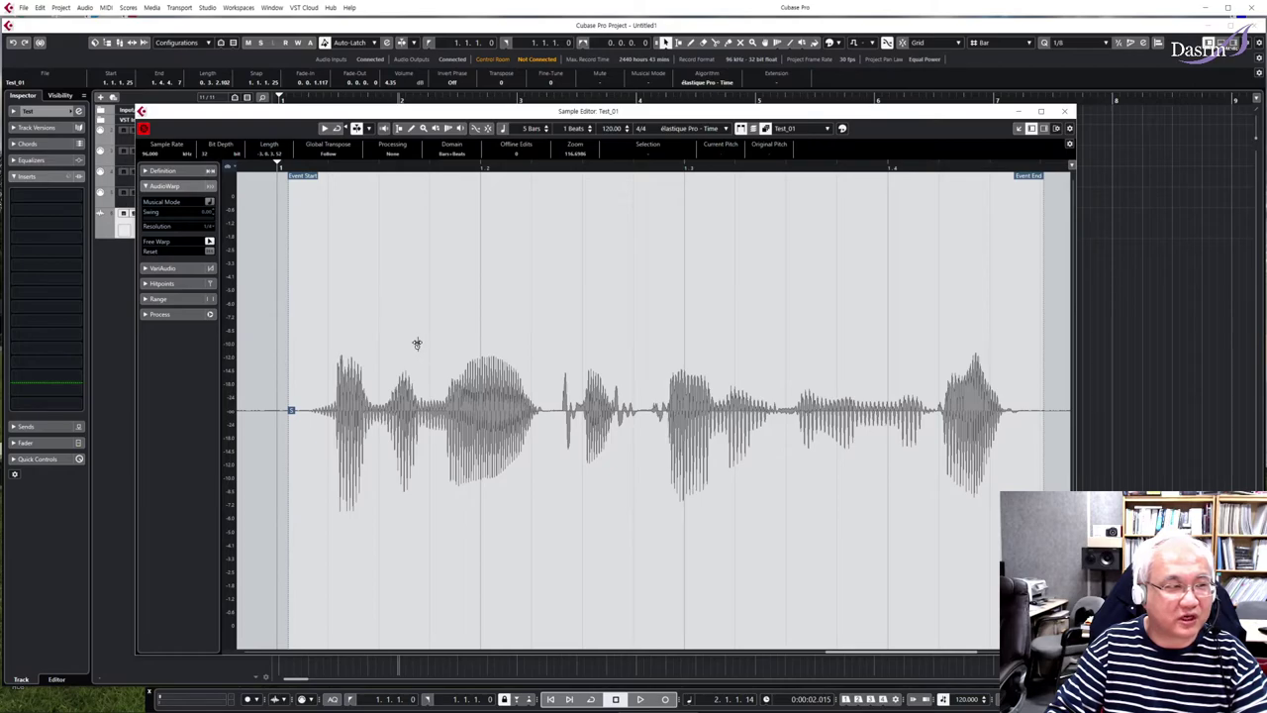
click(1065, 113)
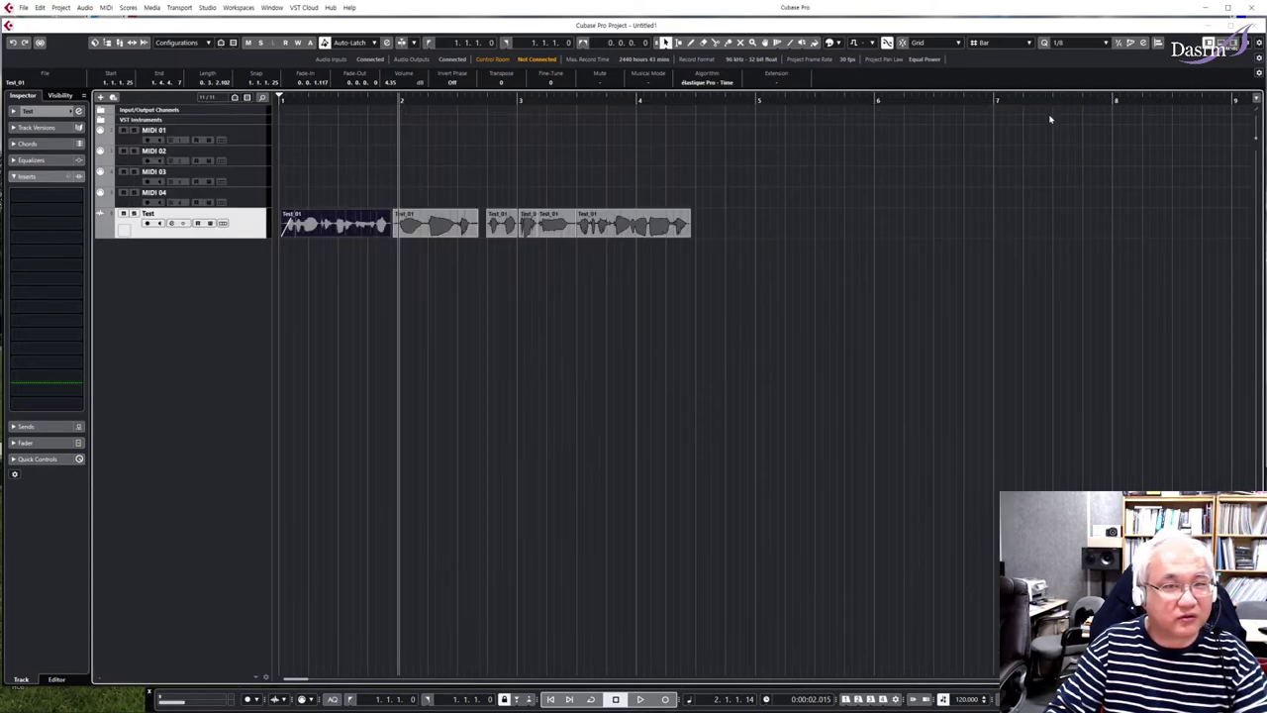
- Place the cursor at bar 2 and open the second clip in the Sample Editor
click(355, 207)
key(space)
key(space)
click(398, 100)
click(428, 215)
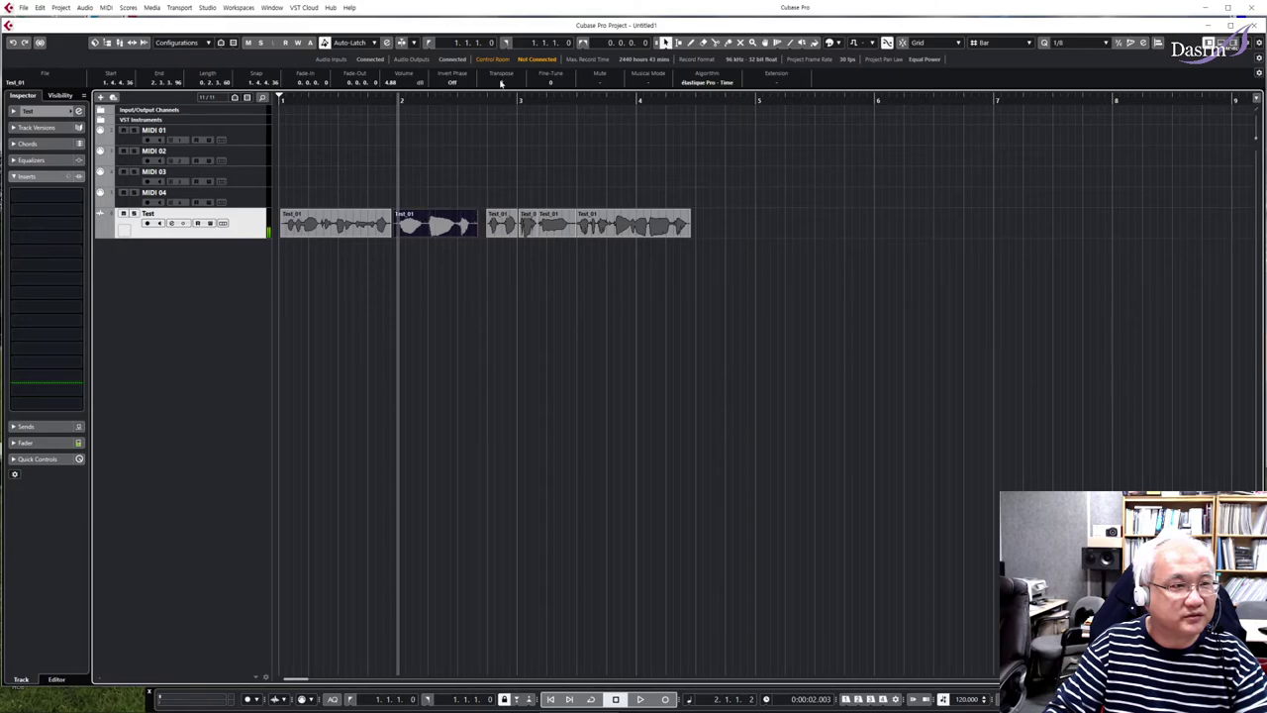
double_click(443, 226)
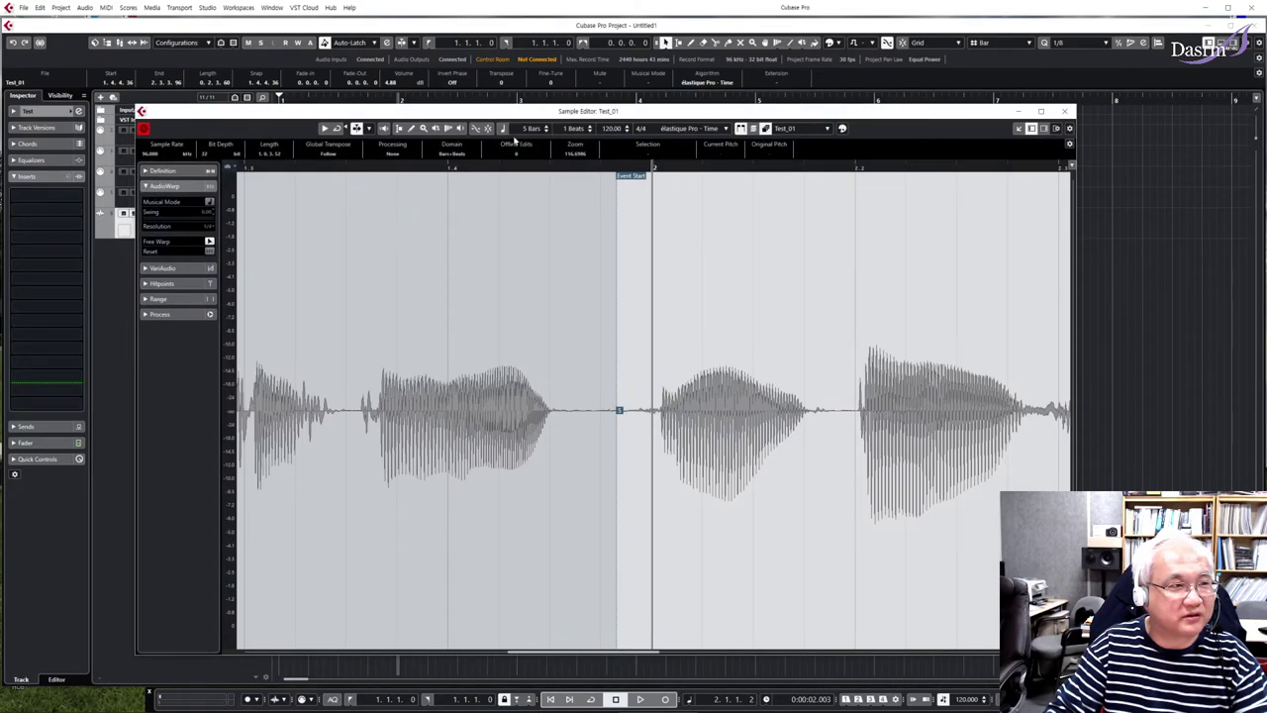
- Warp the second clip's first sound shorter, the next sound's start earlier and the last sound later, and play the clip
scroll(636, 324, right, 5)
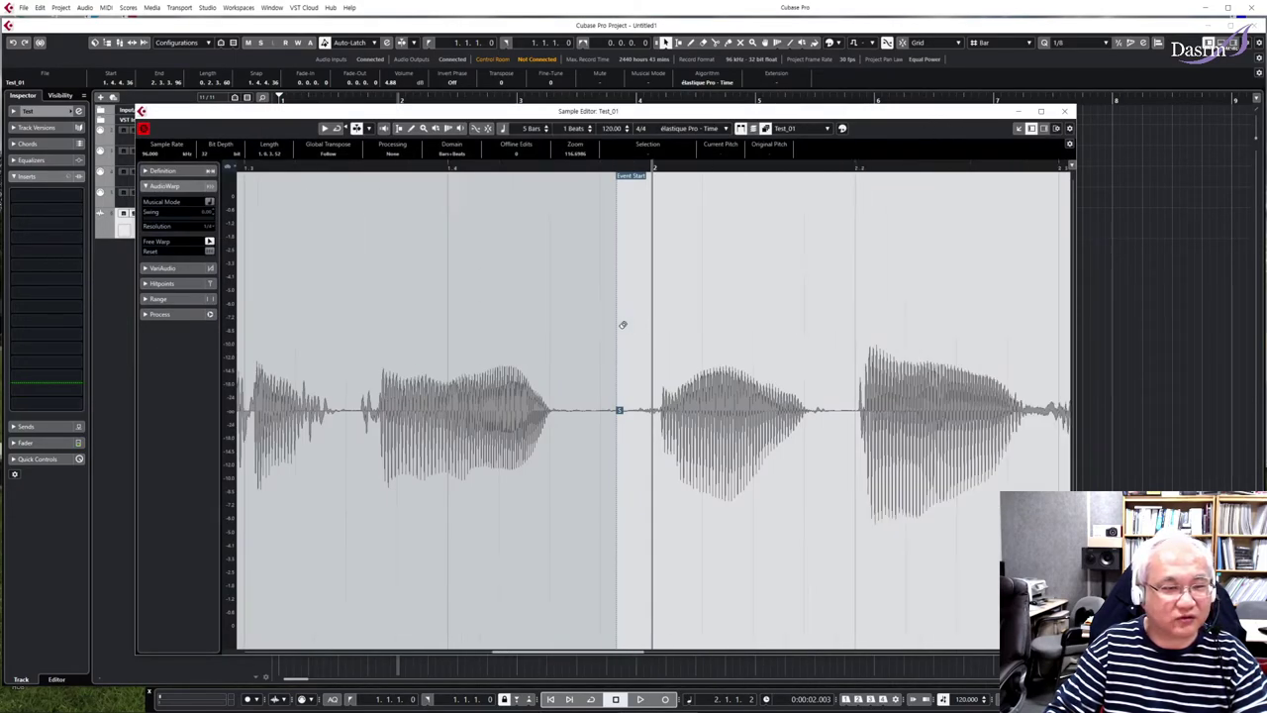
key(space)
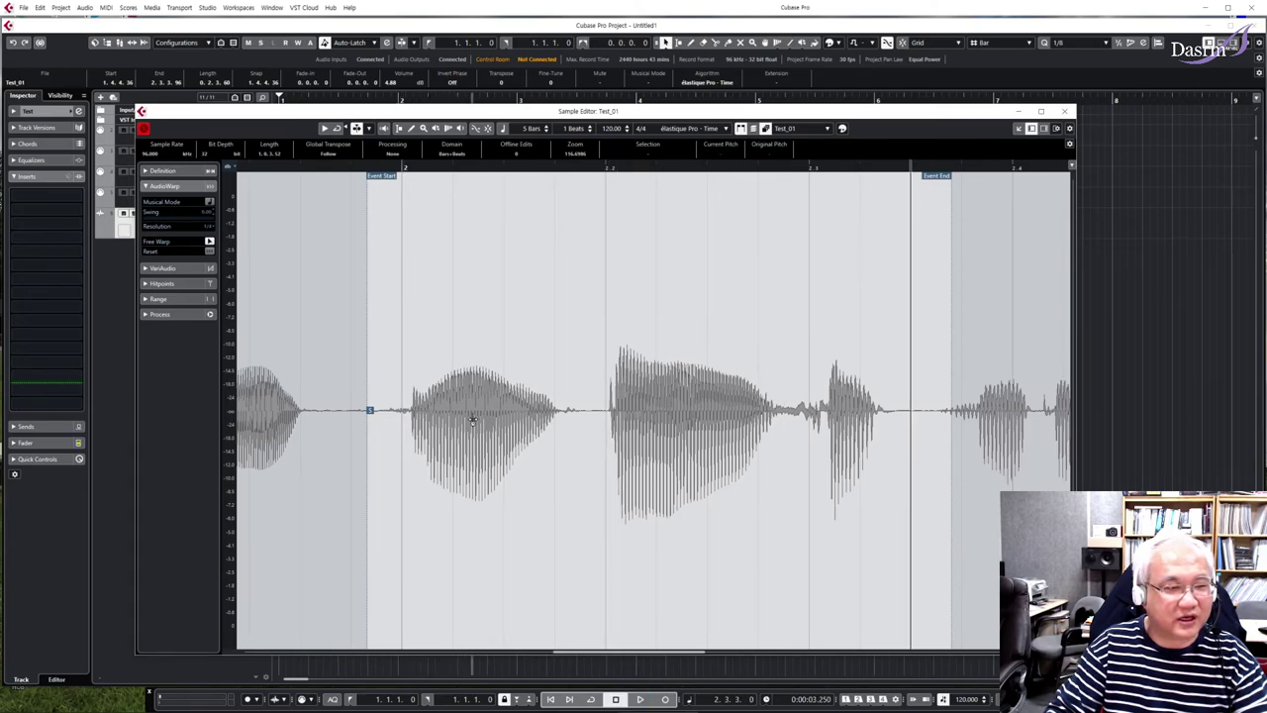
mouse_move(475, 403)
mouse_down()
mouse_move(411, 411)
mouse_move(432, 411)
mouse_up()
mouse_move(513, 411)
mouse_down()
mouse_move(461, 420)
mouse_move(525, 420)
mouse_move(506, 420)
mouse_up()
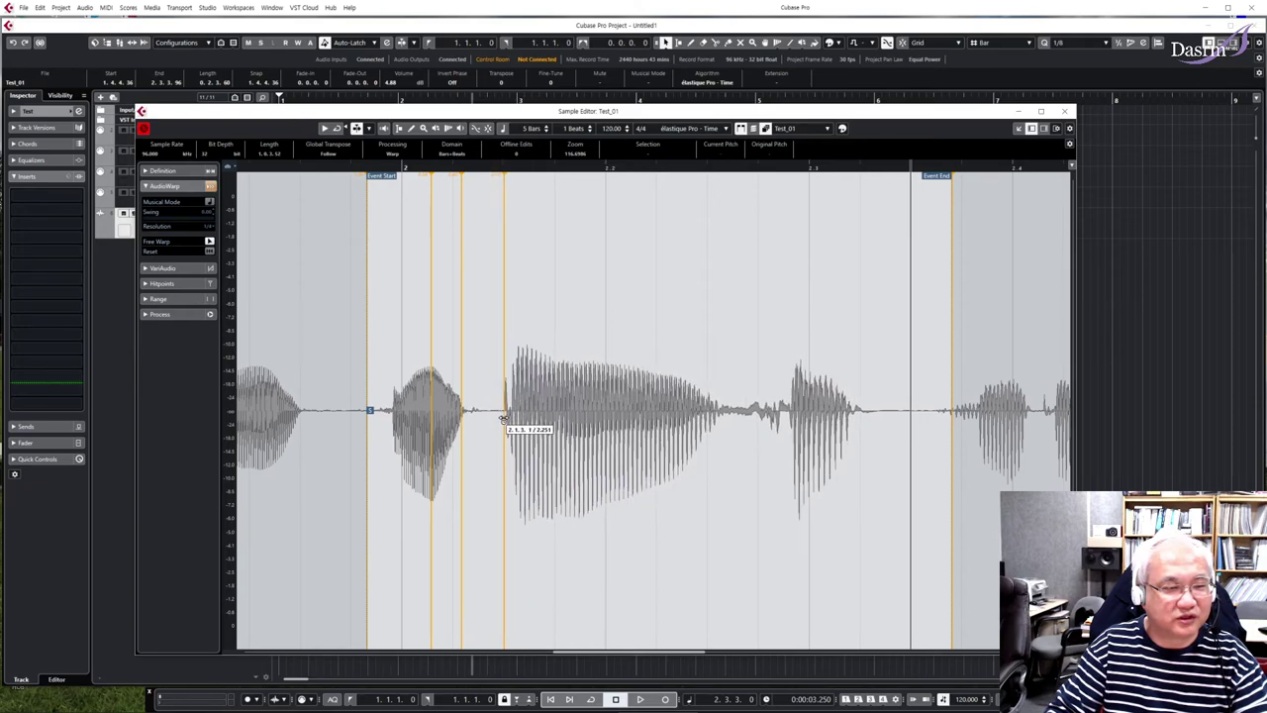
drag(752, 416, 846, 415)
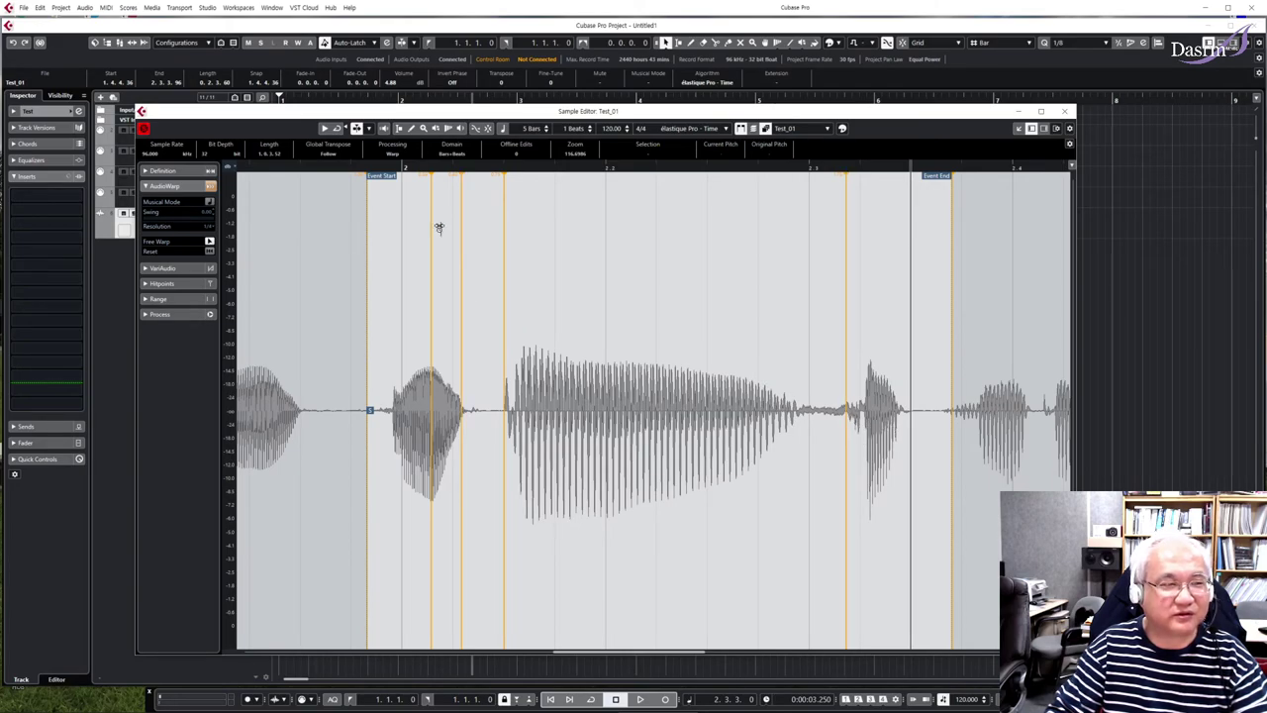
click(375, 165)
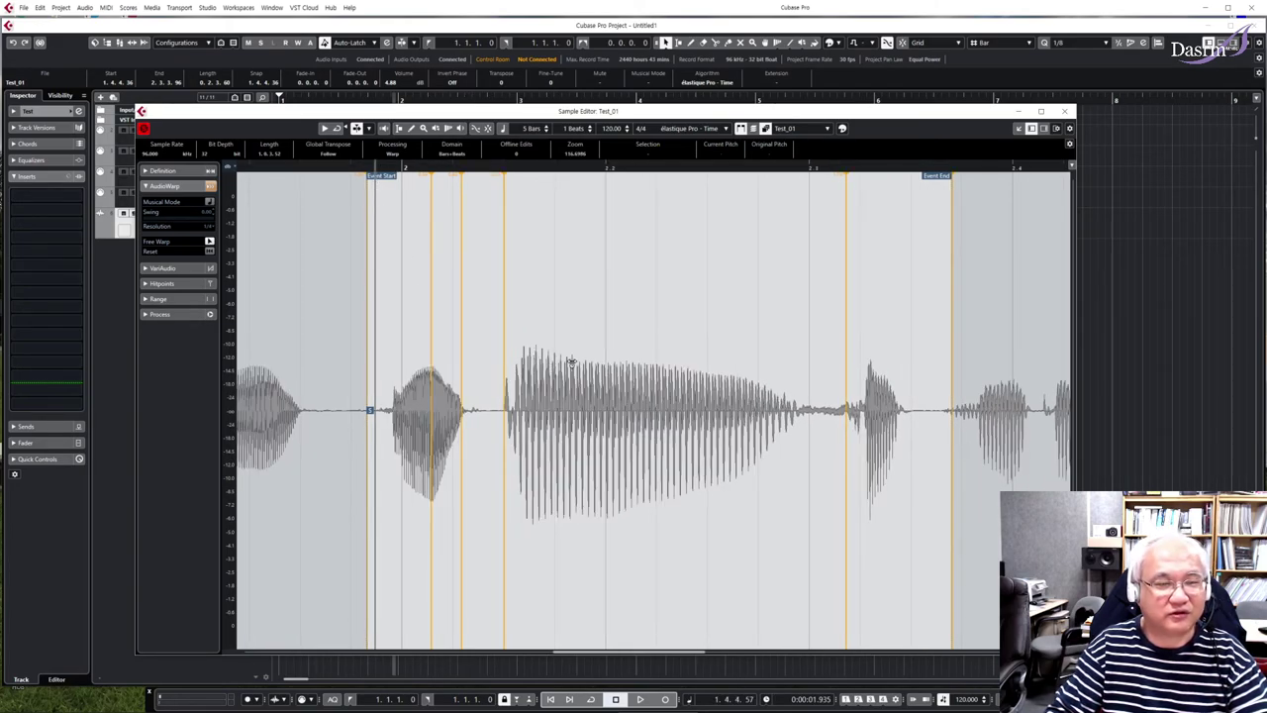
key(space)
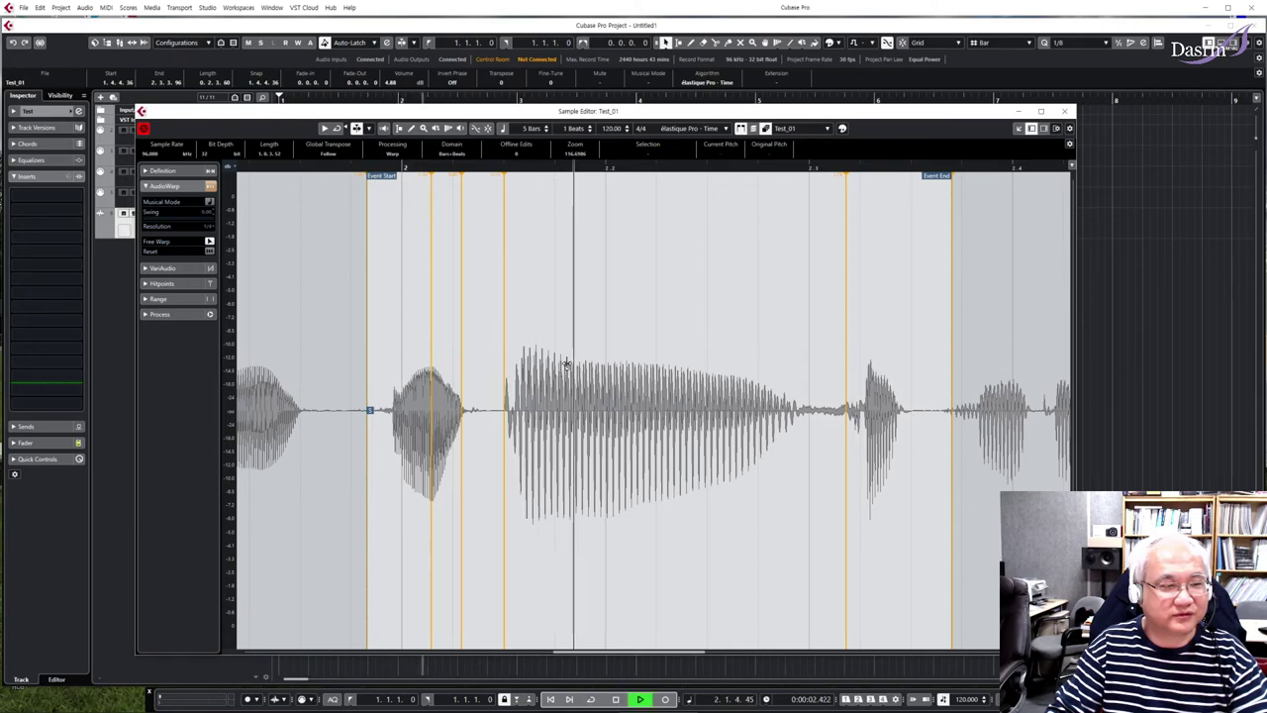
key(space)
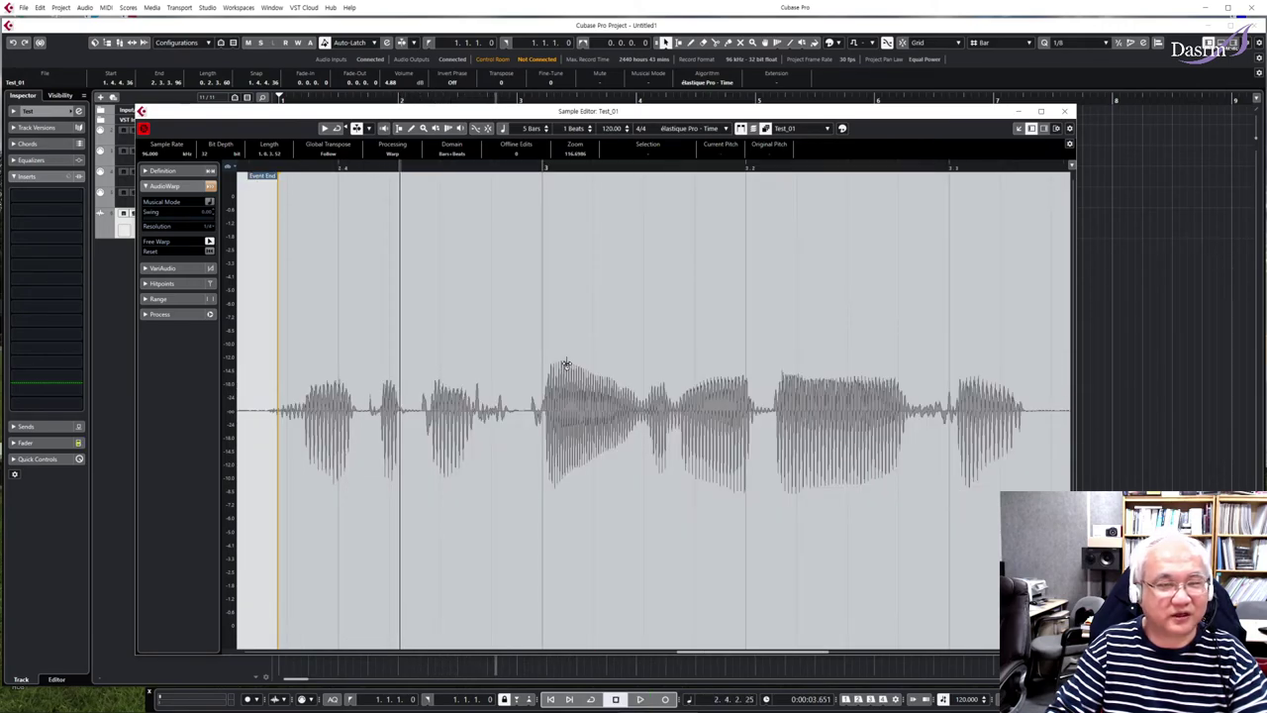
- Enable VariAudio editing on the clip, raise its first pitch segment to A3 and play it
scroll(704, 374, left, 2)
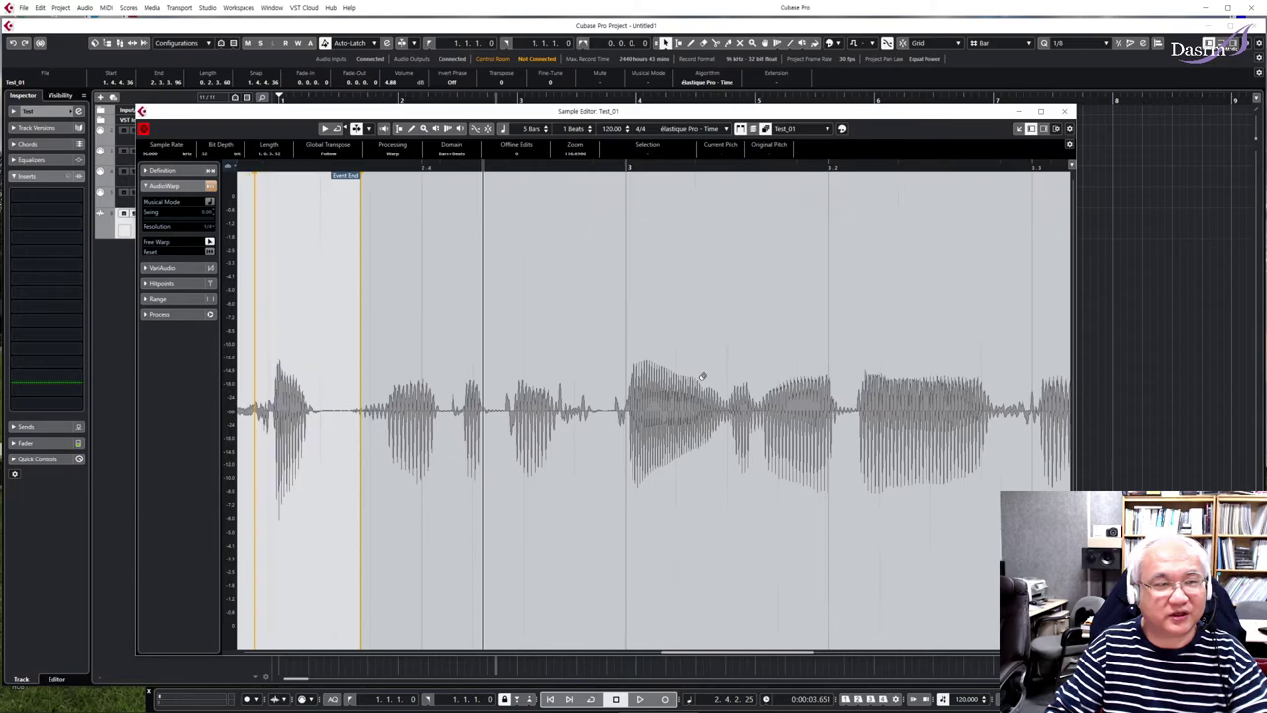
scroll(704, 375, left, 7)
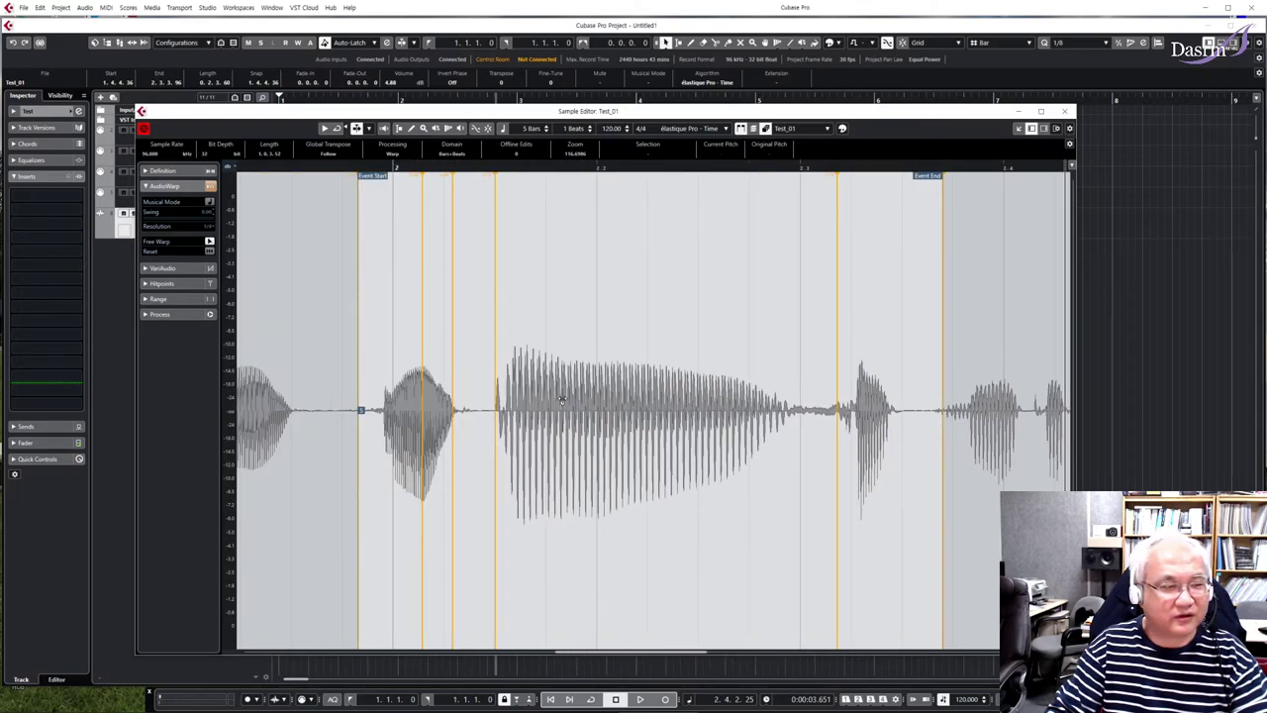
click(190, 187)
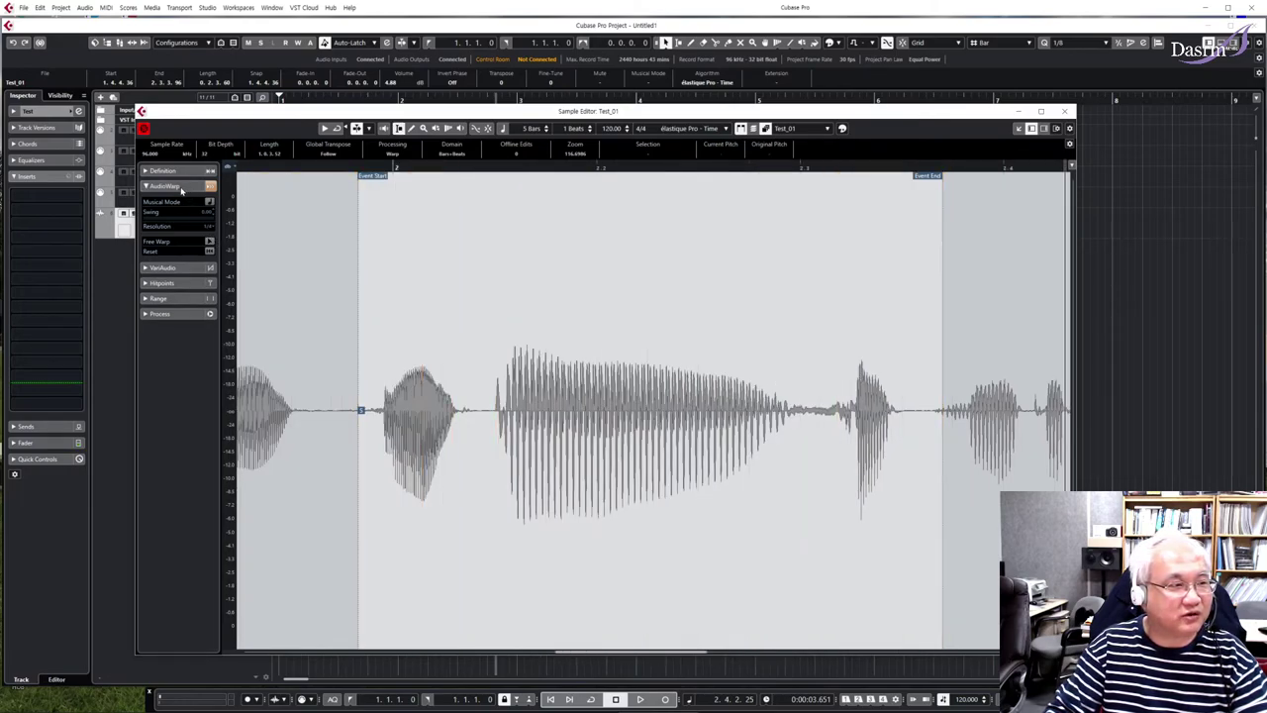
click(198, 202)
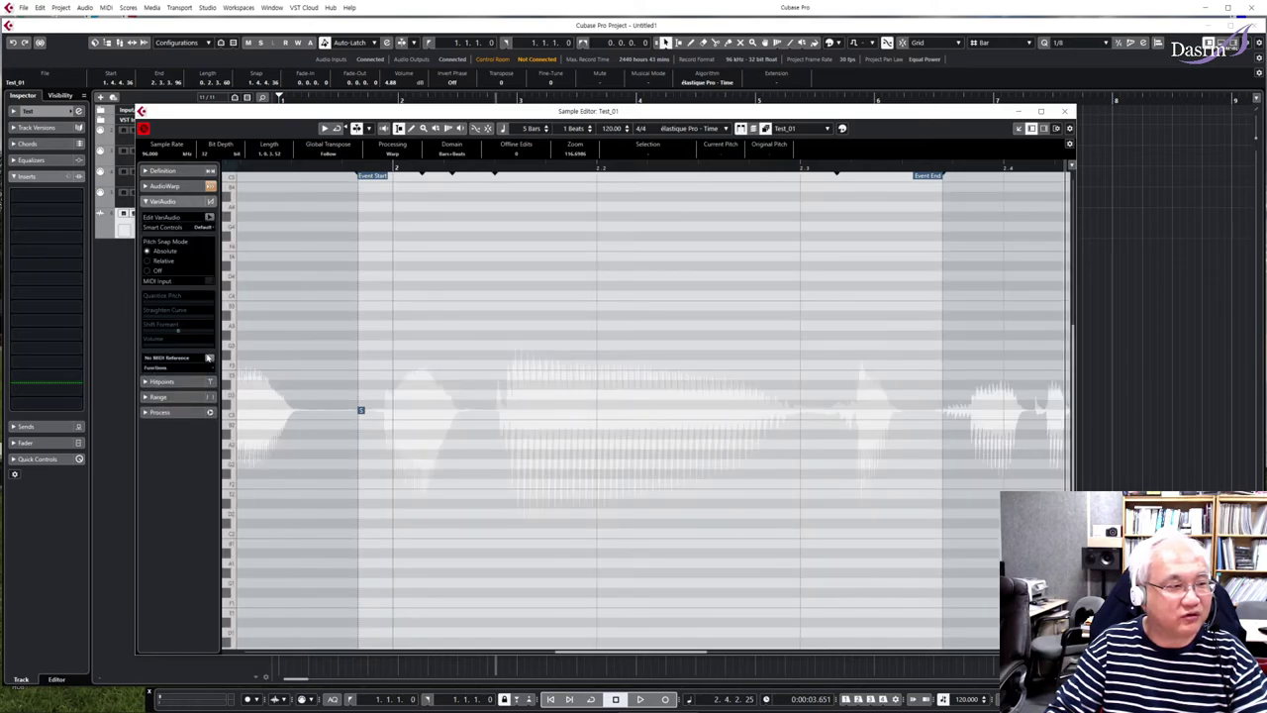
click(209, 217)
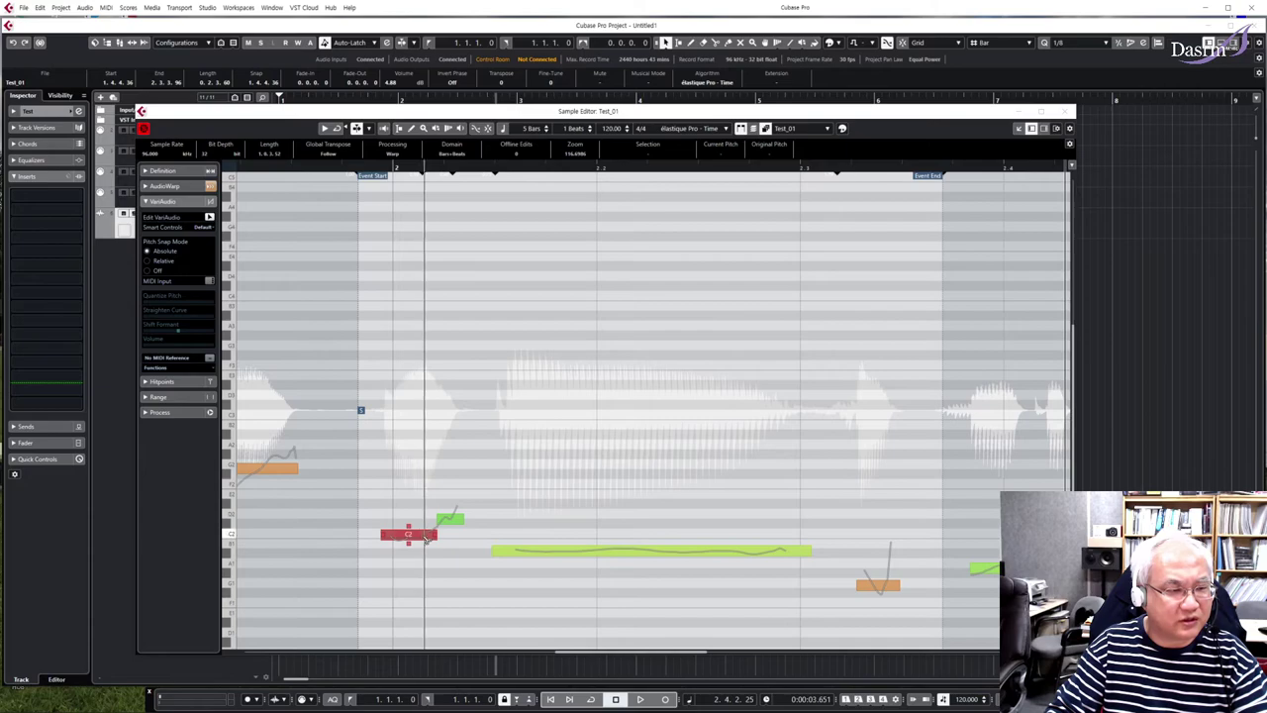
drag(408, 536, 410, 326)
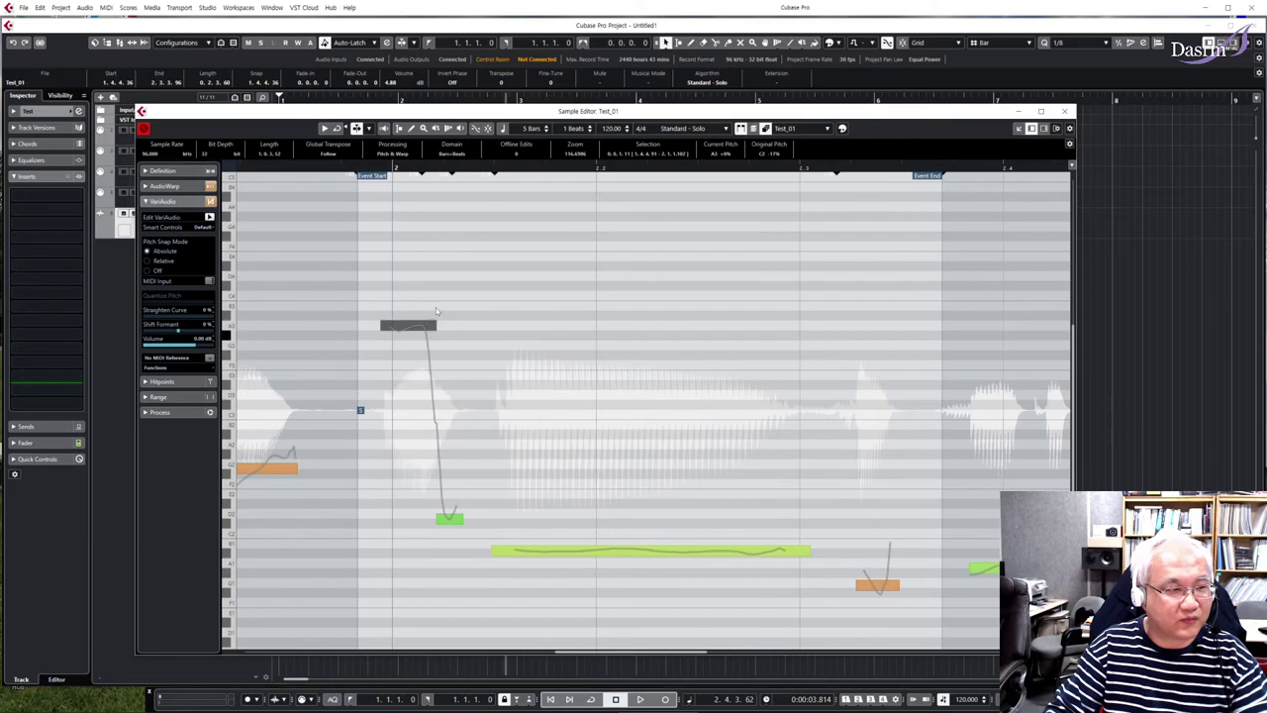
key(space)
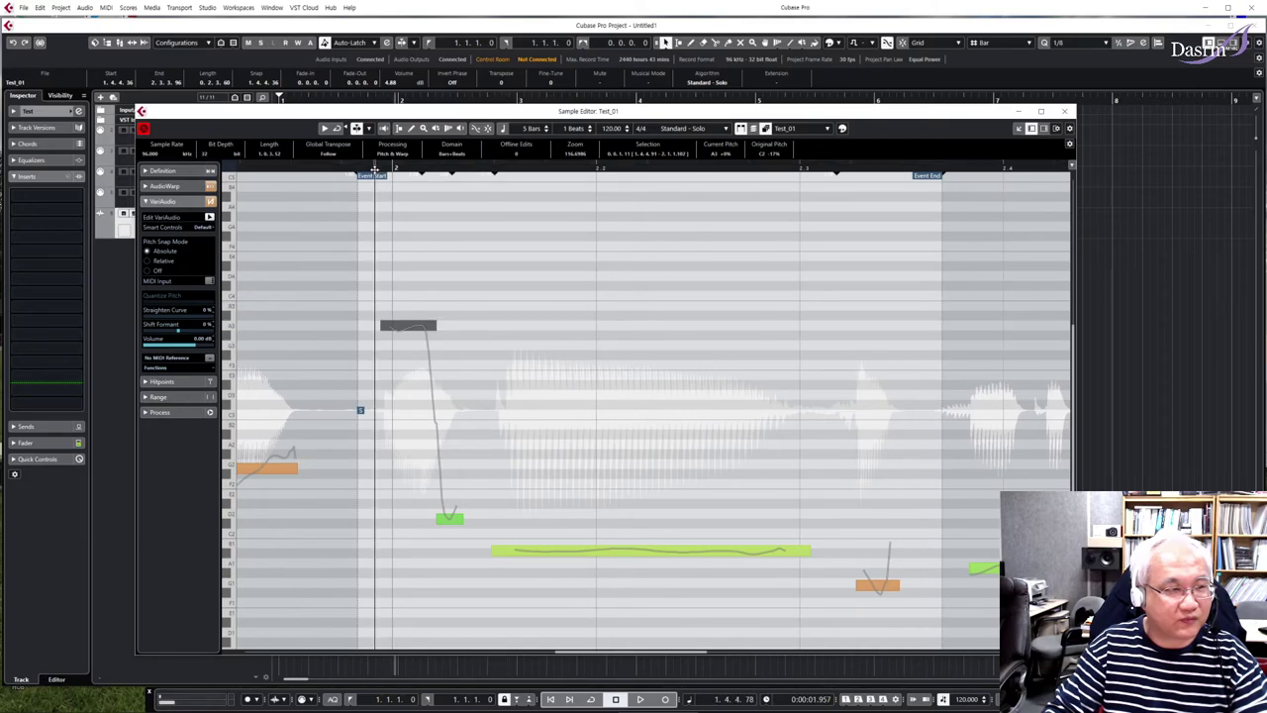
key(space)
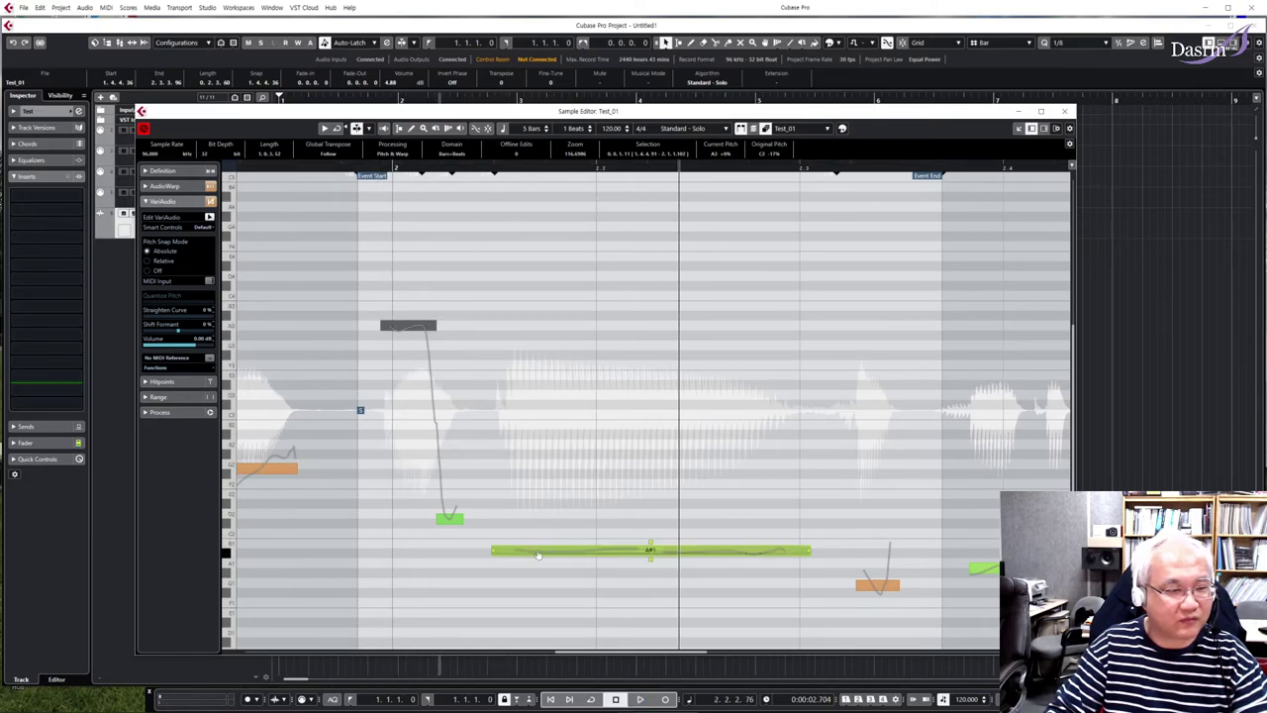
- Split the long pitch segment near its middle, lower the second half to G1 and play it
alt+click(649, 554)
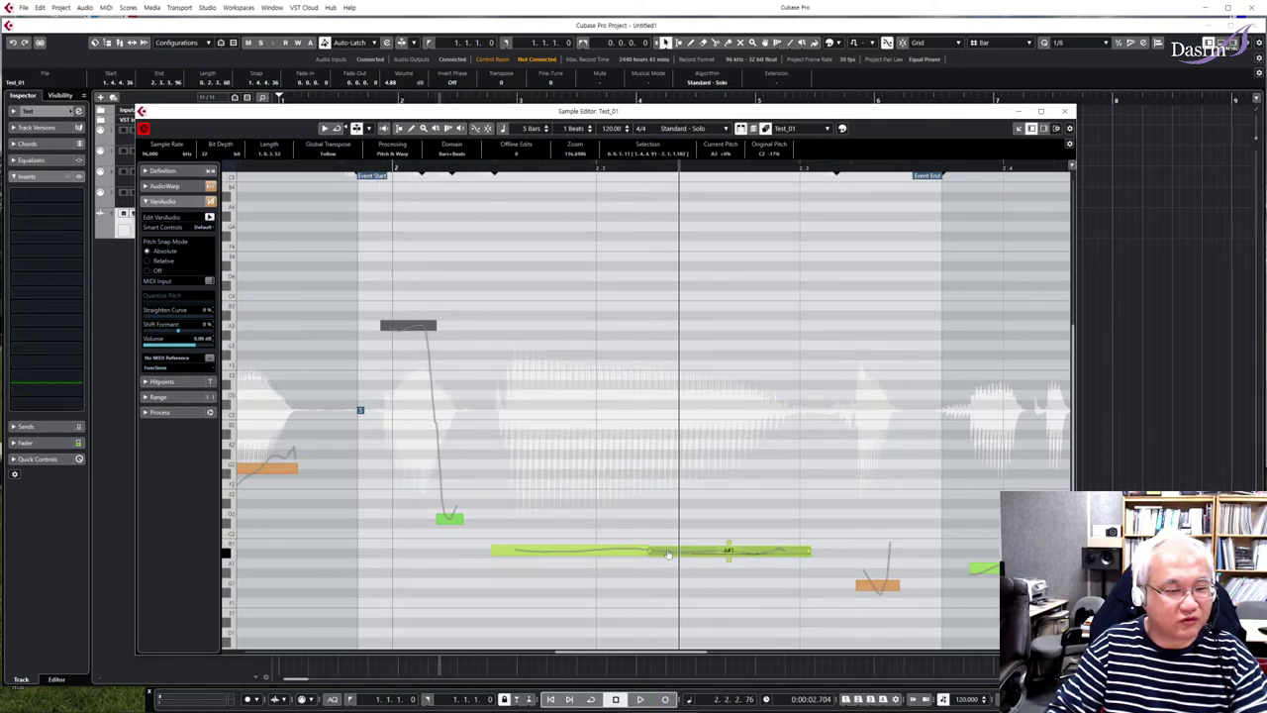
drag(728, 549, 728, 582)
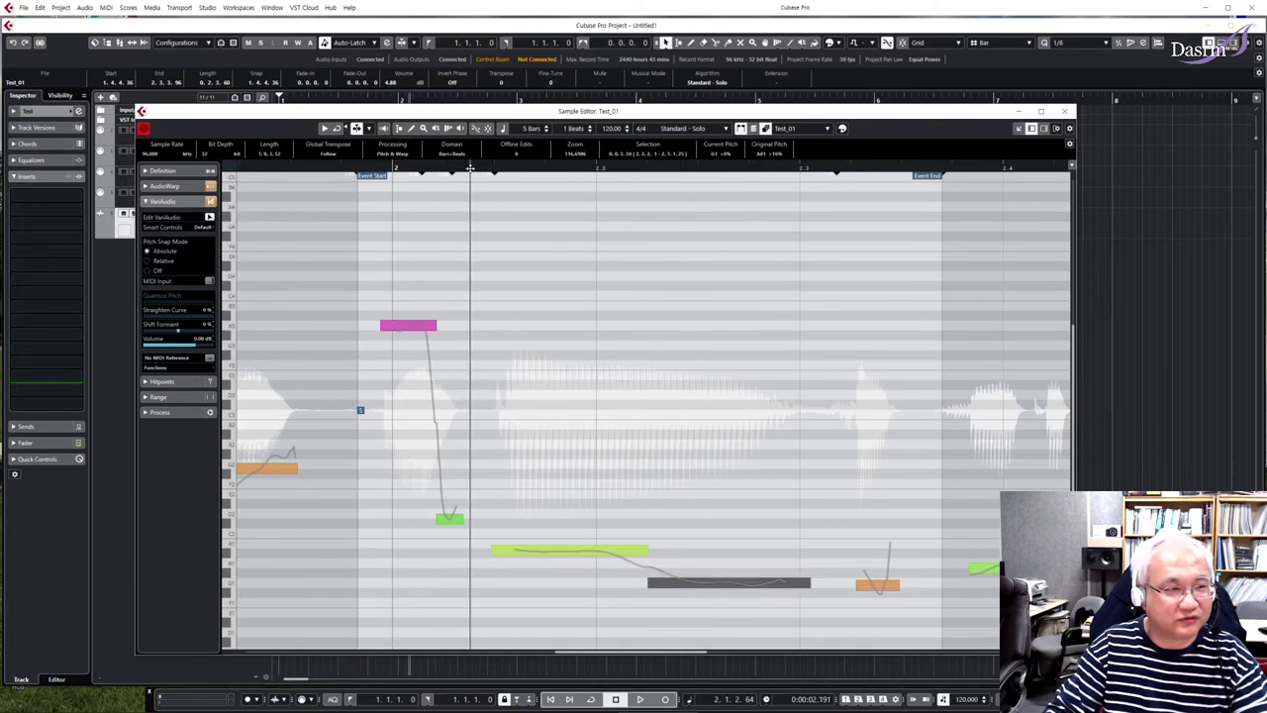
key(space)
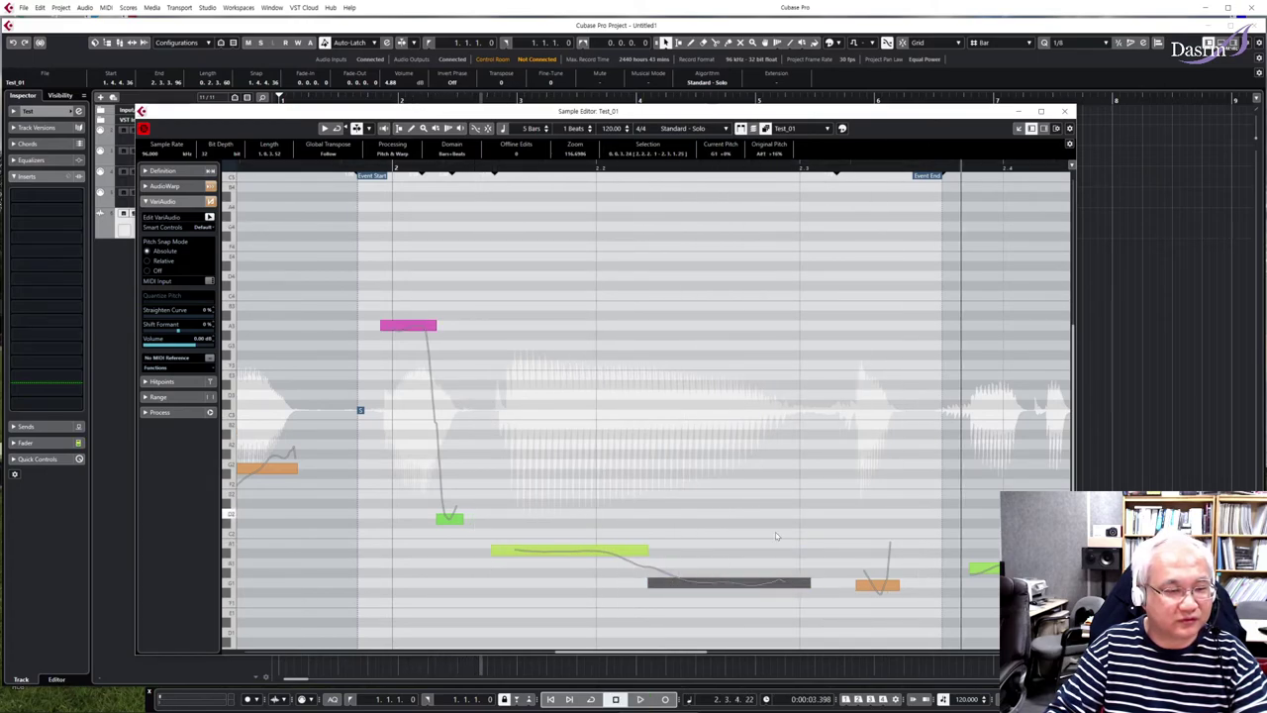
- Raise the clip's last pitch segment to G#3 and play the clip from its start
click(884, 586)
drag(884, 585, 884, 335)
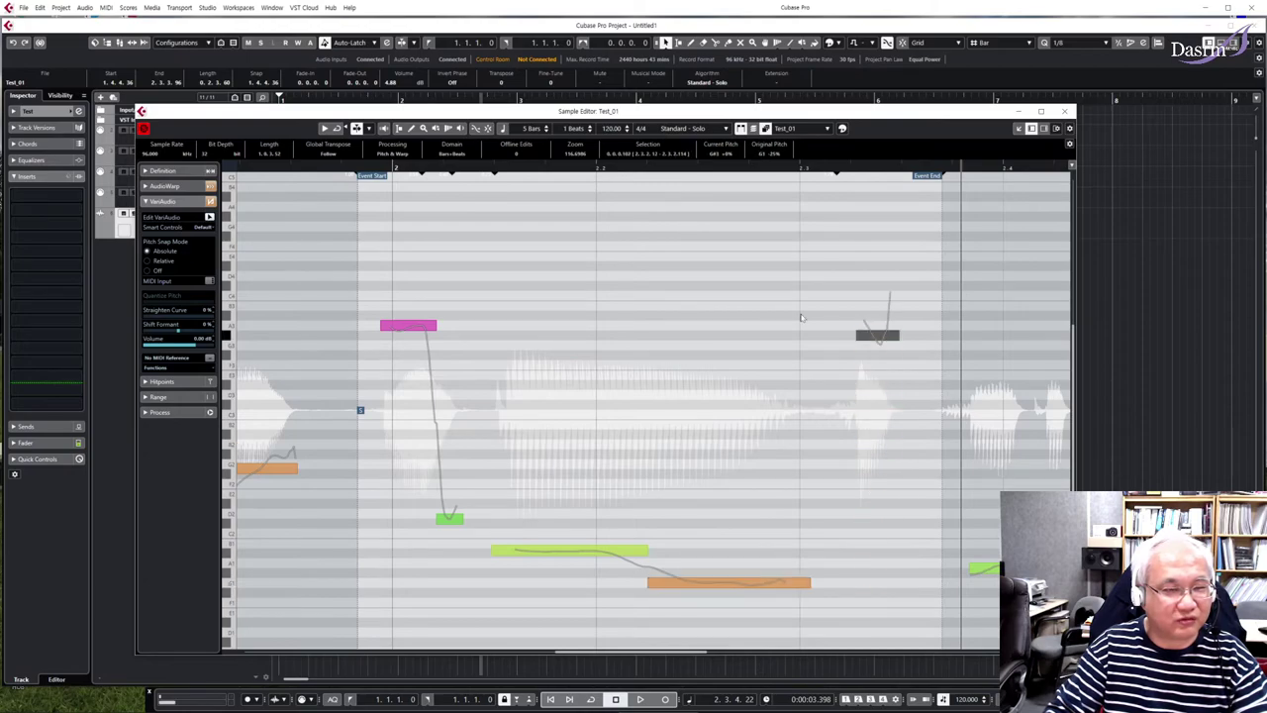
click(374, 169)
key(space)
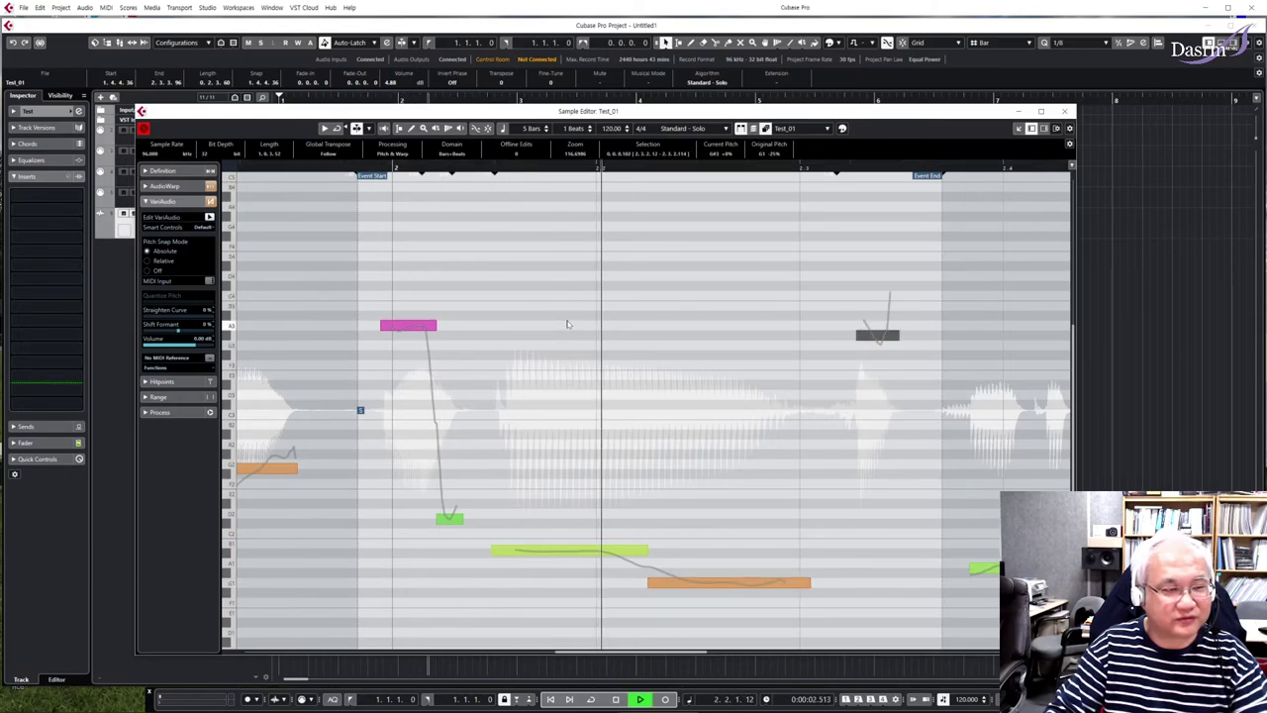
key(space)
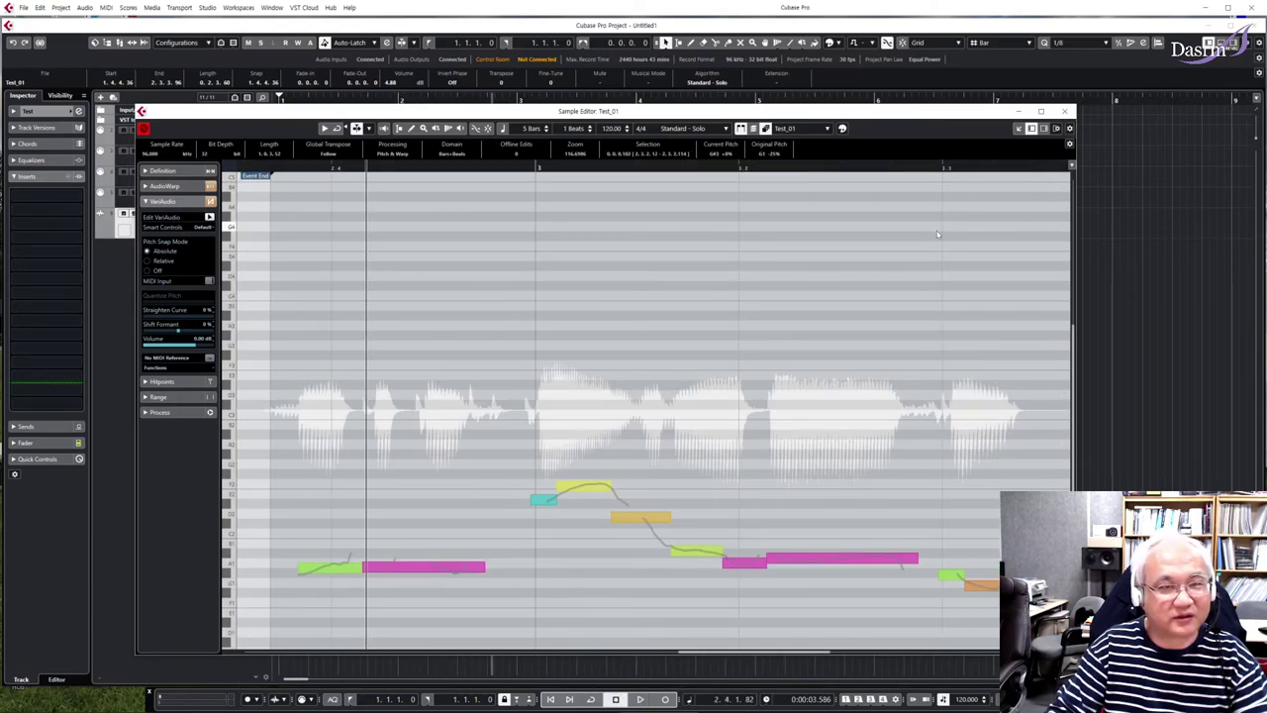
- Close the Sample Editor and delete all the clips on the Test track
click(1065, 112)
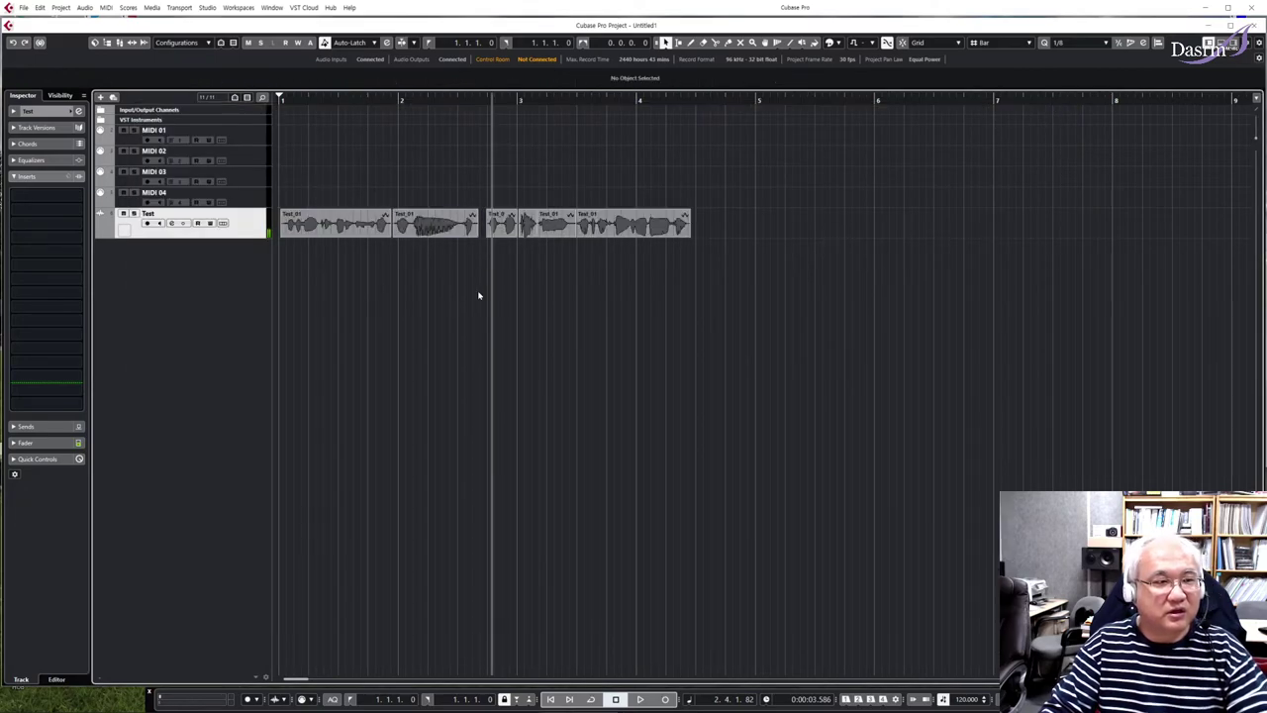
drag(718, 265, 308, 190)
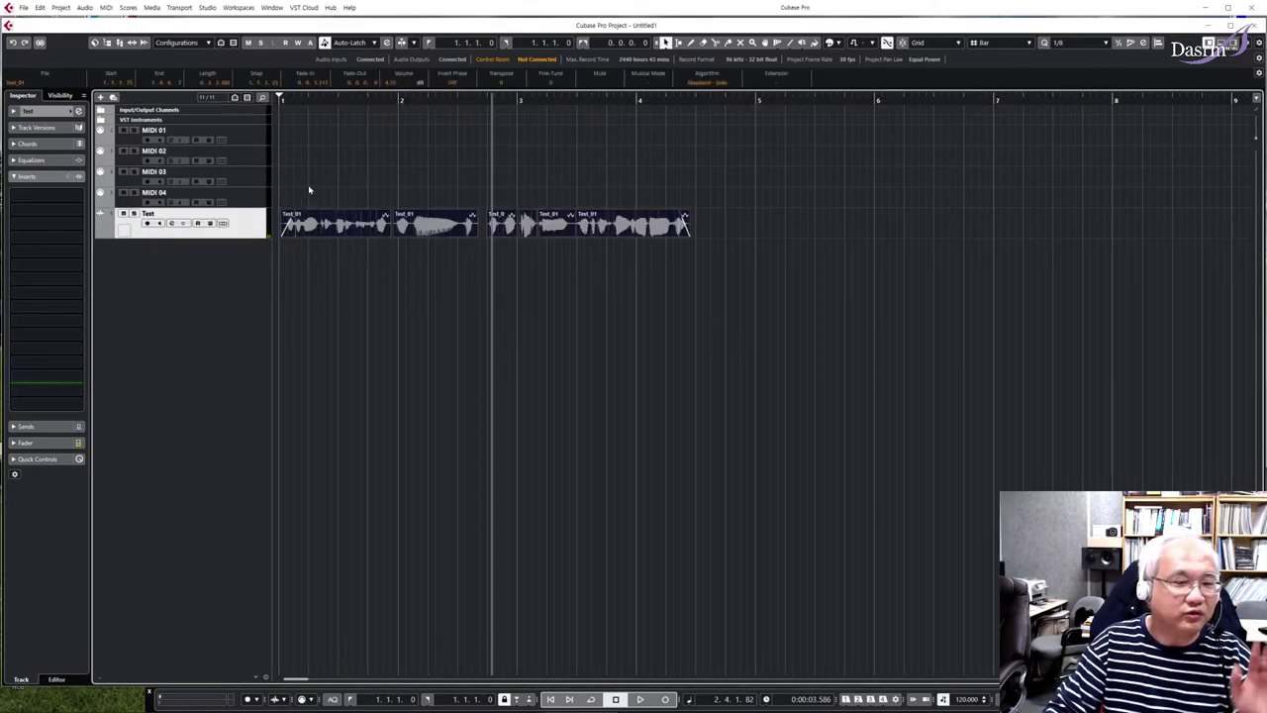
key(Delete)
- Try to record a new take from bar 1 without arming the Test track
click(281, 100)
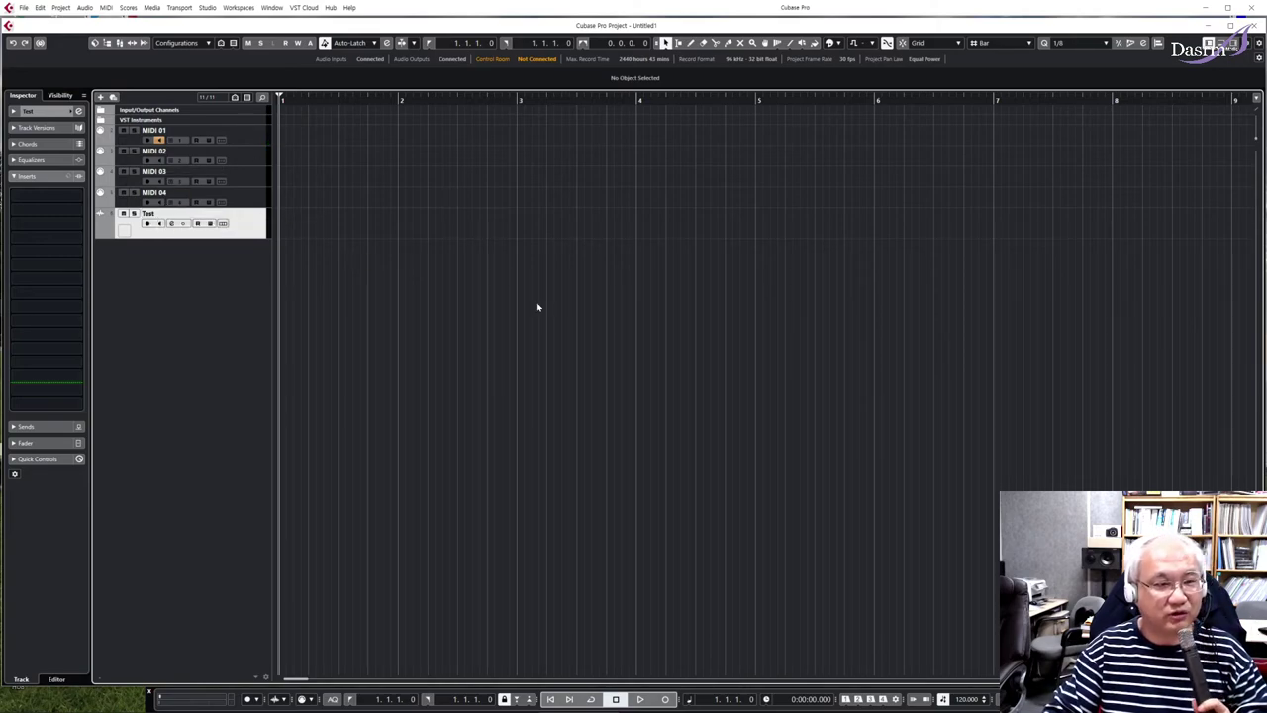
key(KP_Multiply)
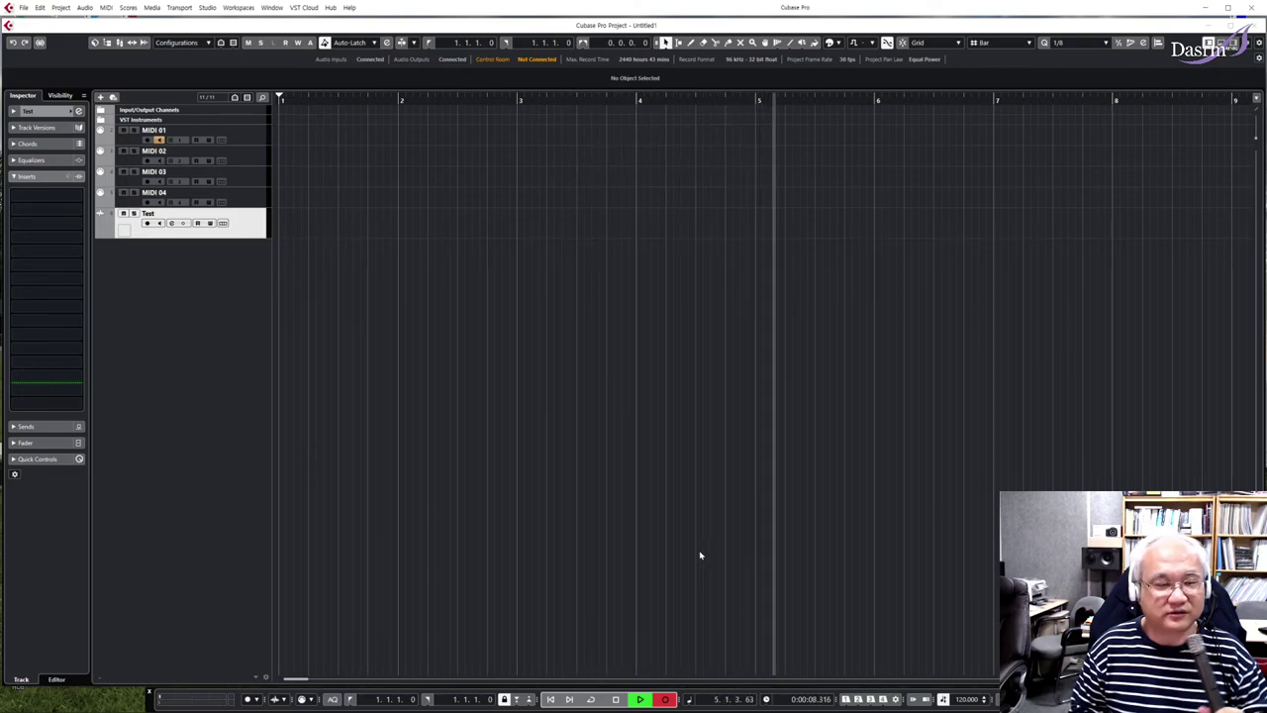
key(space)
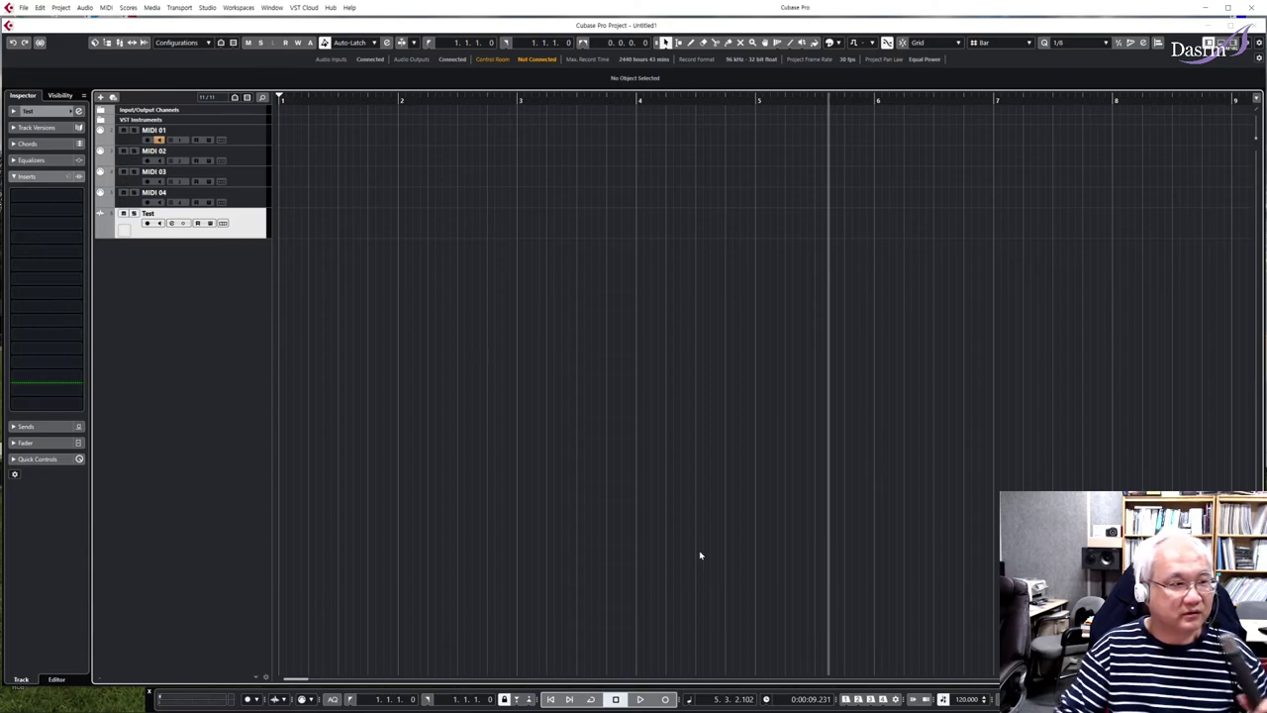
- Record-arm the Test track and record a new voice take of about four and a half bars from bar 1
click(147, 223)
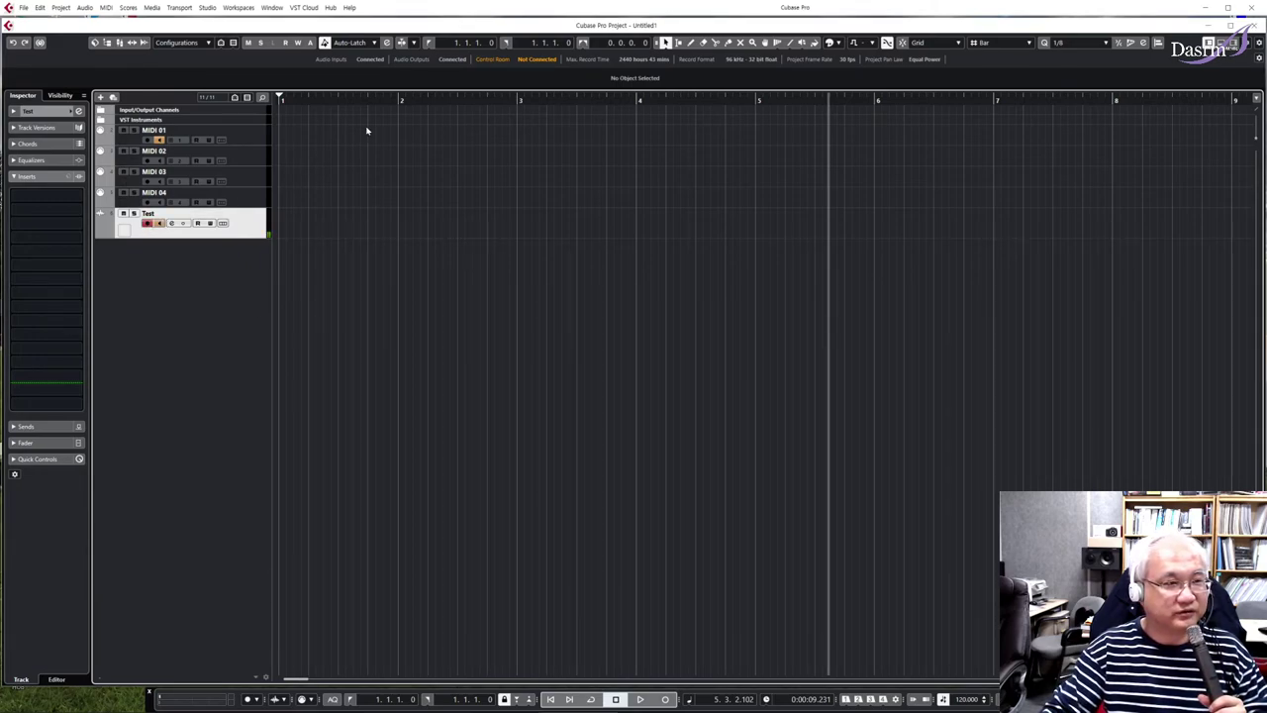
click(279, 99)
click(664, 699)
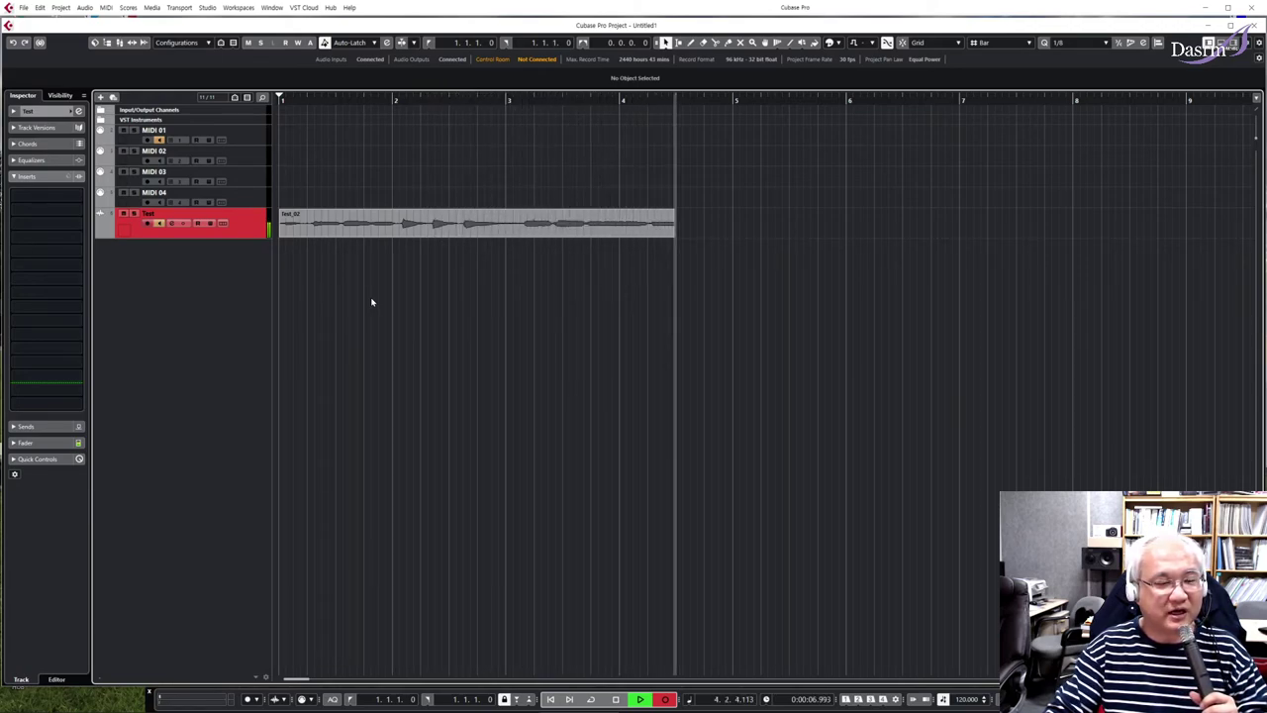
click(615, 699)
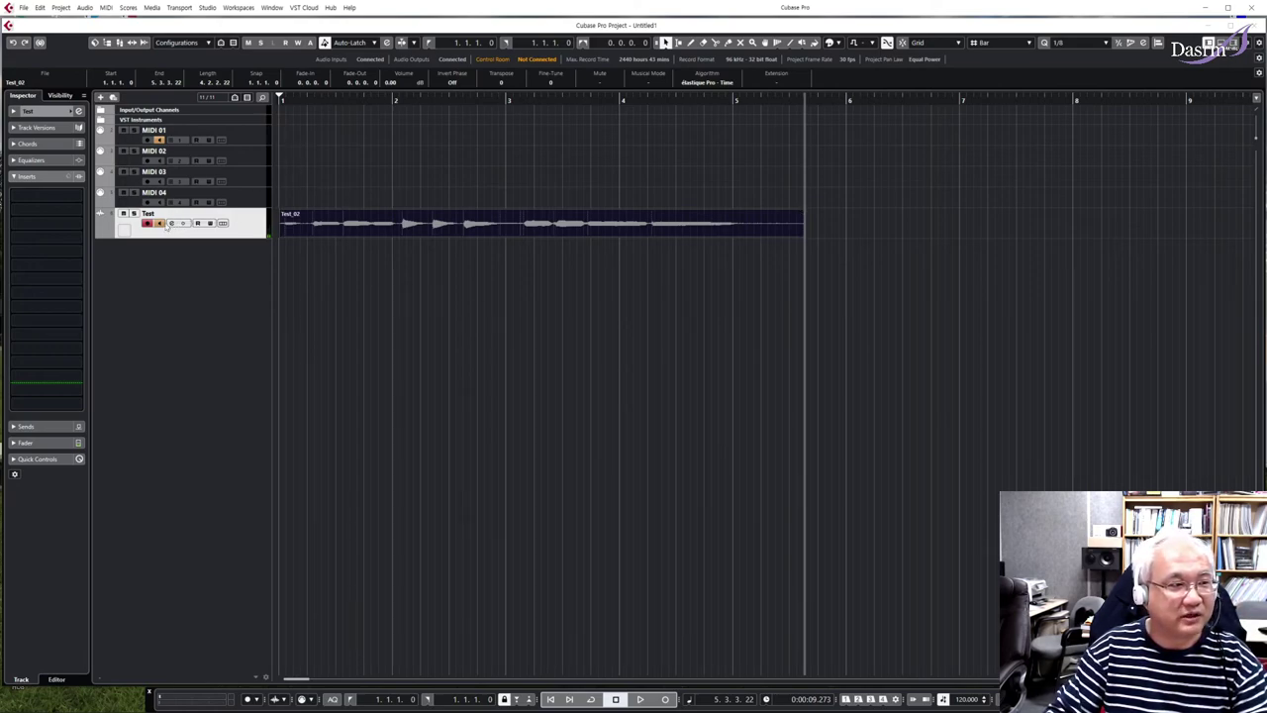
- Return the cursor to bar 1, open the new take in the Sample Editor, enable VariAudio editing and play it
click(281, 100)
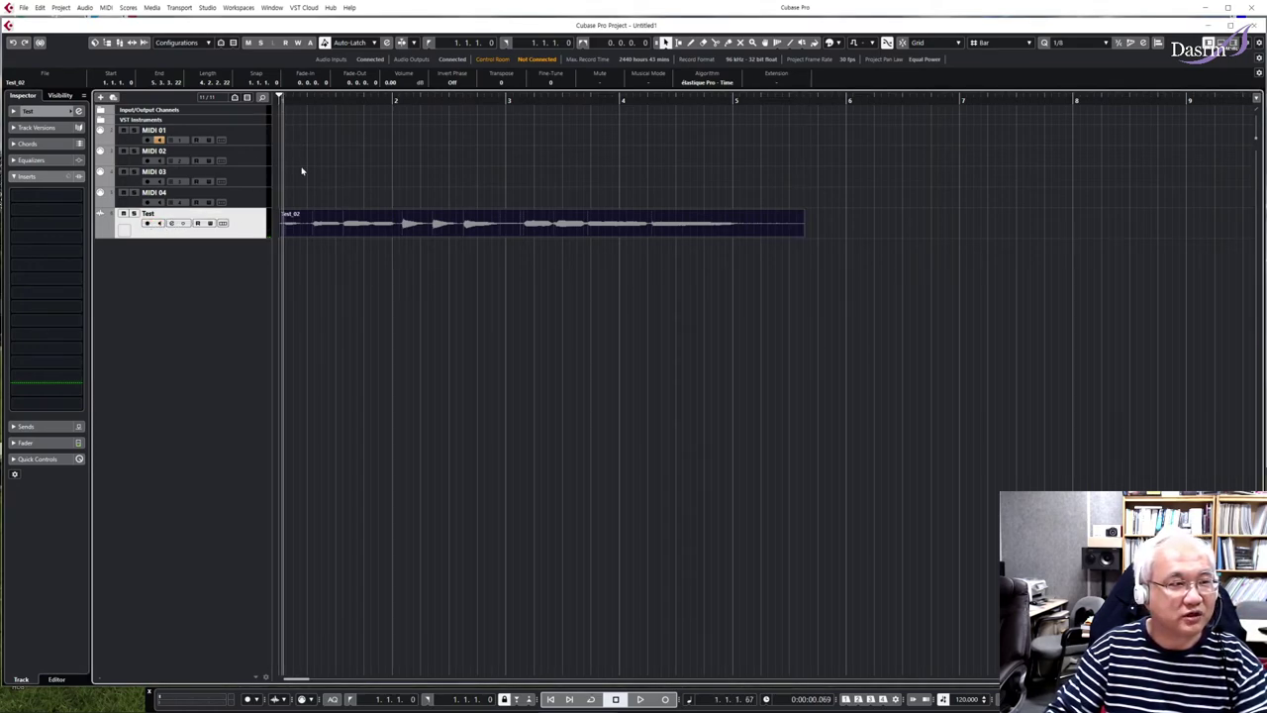
double_click(421, 231)
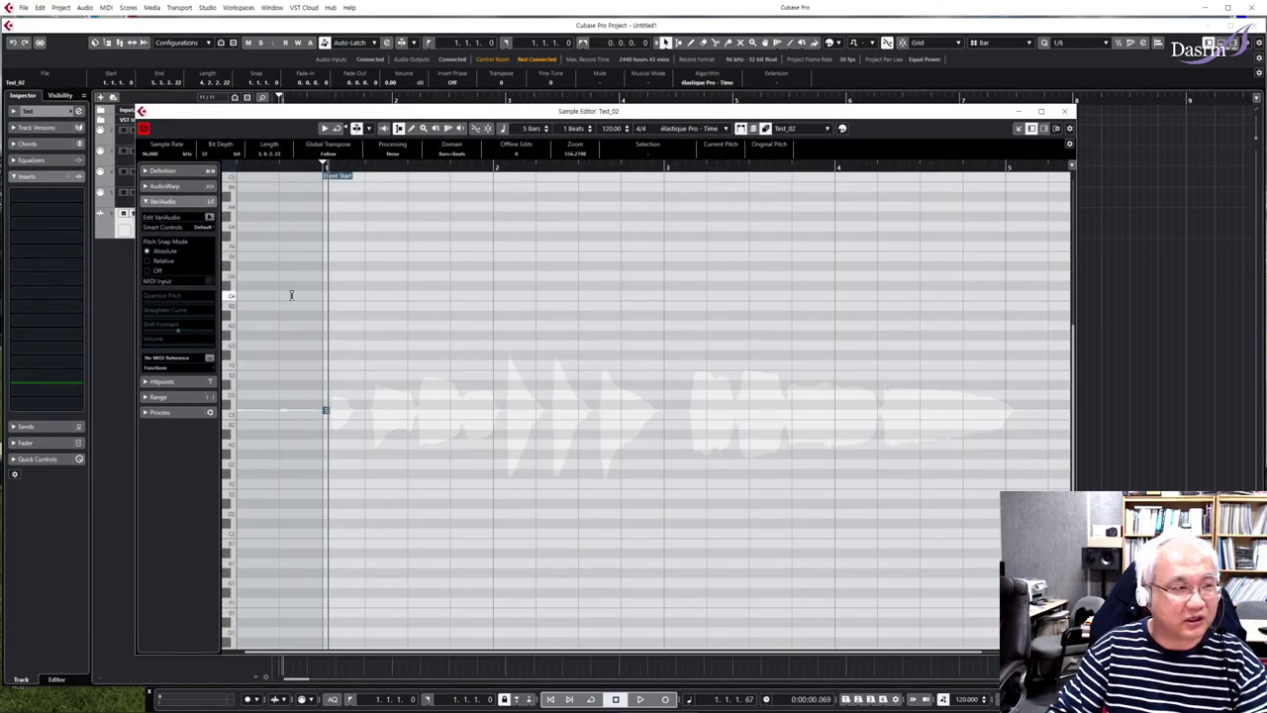
click(207, 217)
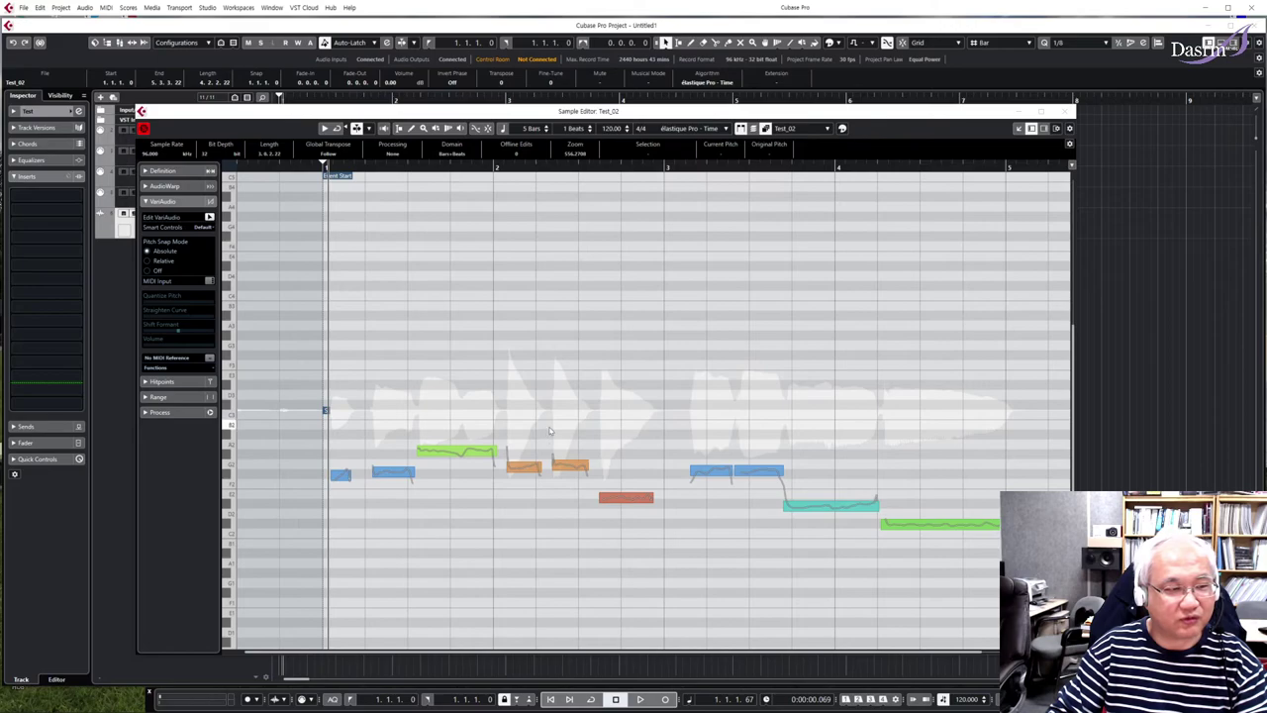
key(space)
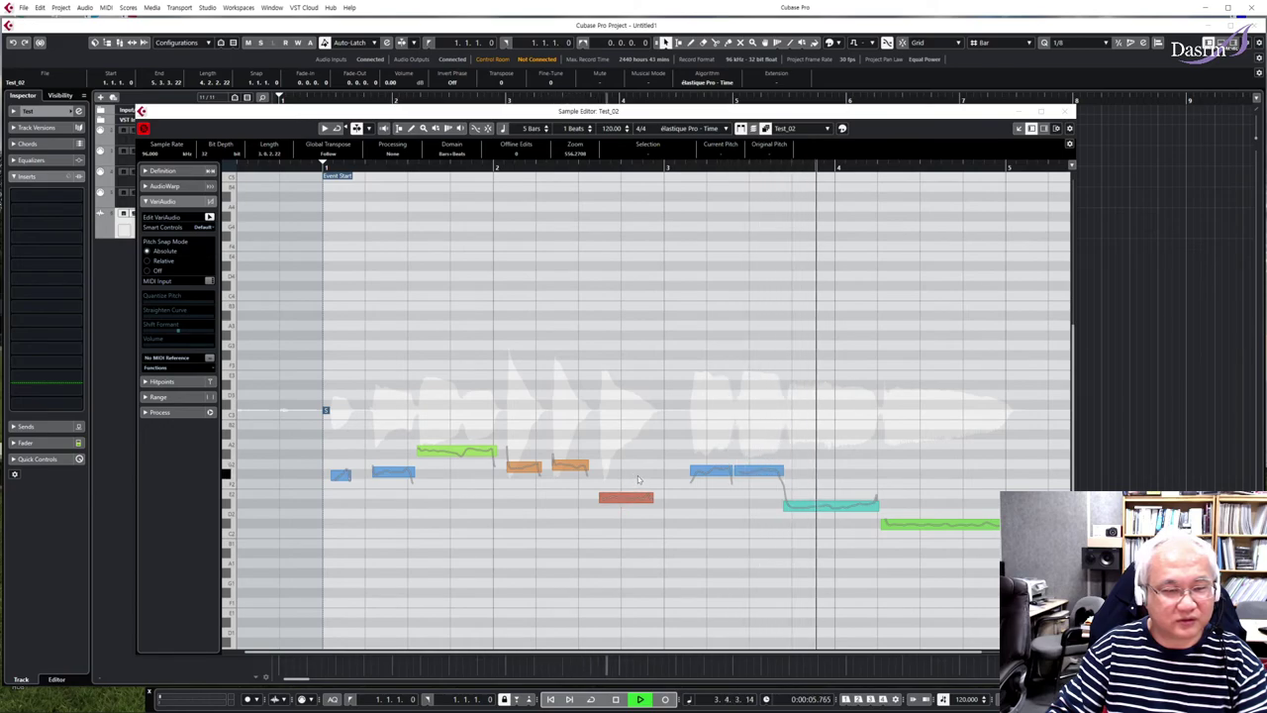
key(space)
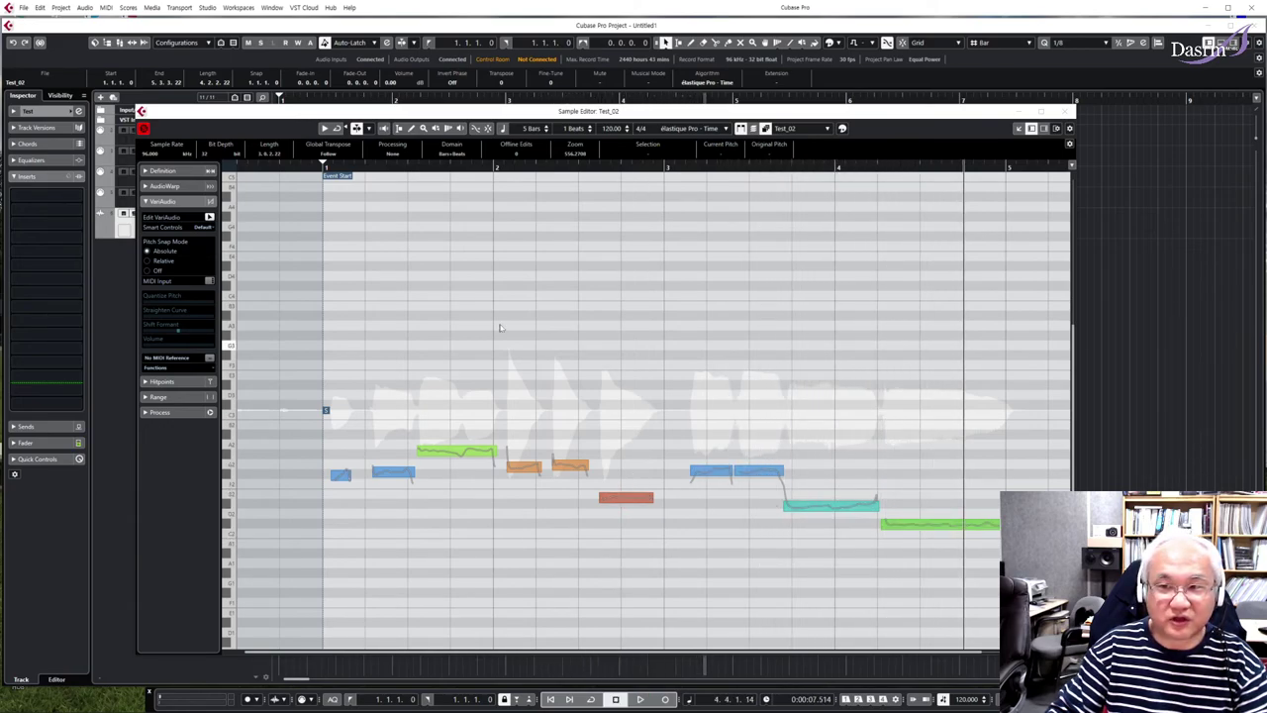
scroll(772, 476, down, 2)
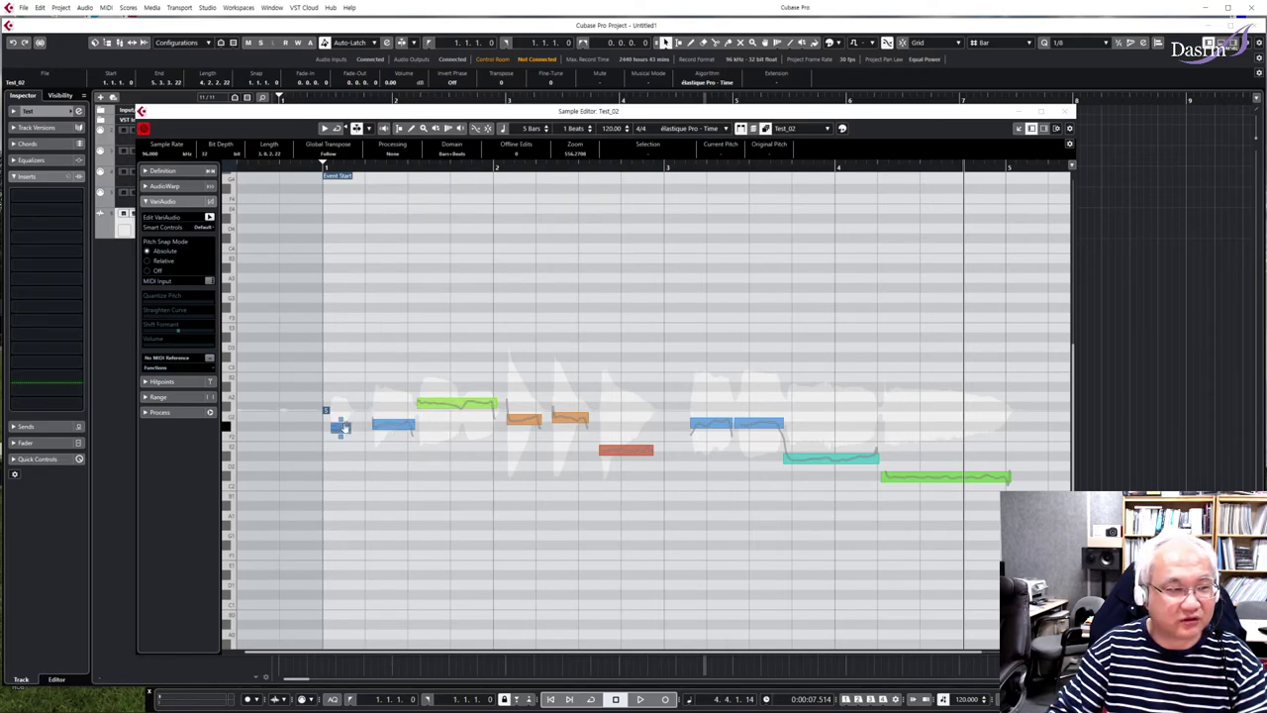
- Tune the first six VariAudio segments to G2, G2, A2, G2, G2 and E2
drag(341, 428, 432, 400)
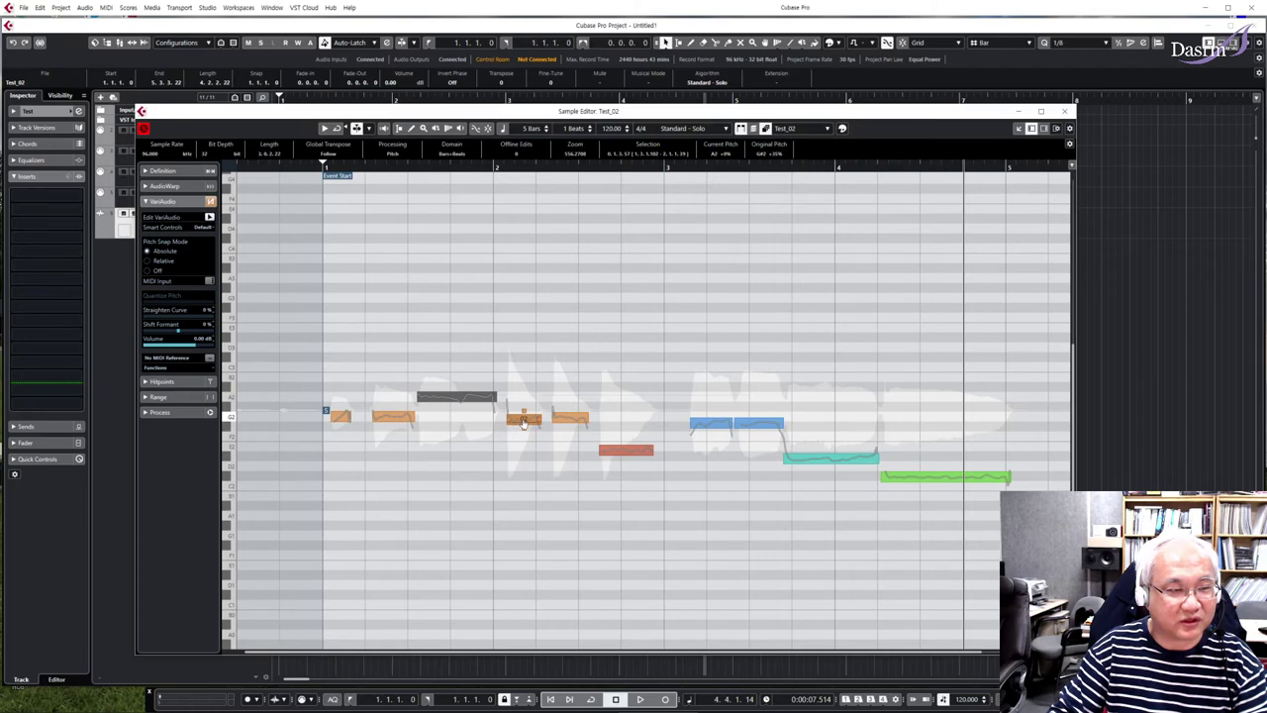
click(524, 418)
click(570, 417)
drag(626, 451, 625, 445)
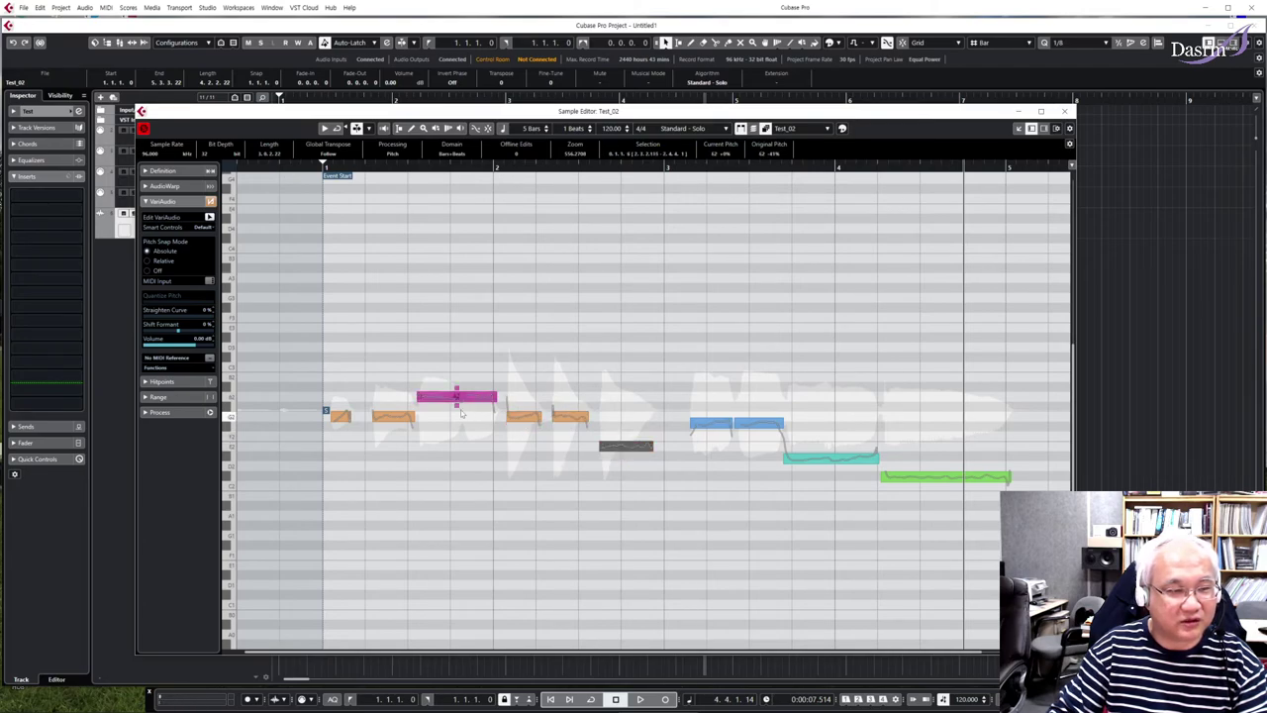
- Play the corrected opening notes from bar 1 into bar 2
click(327, 165)
key(space)
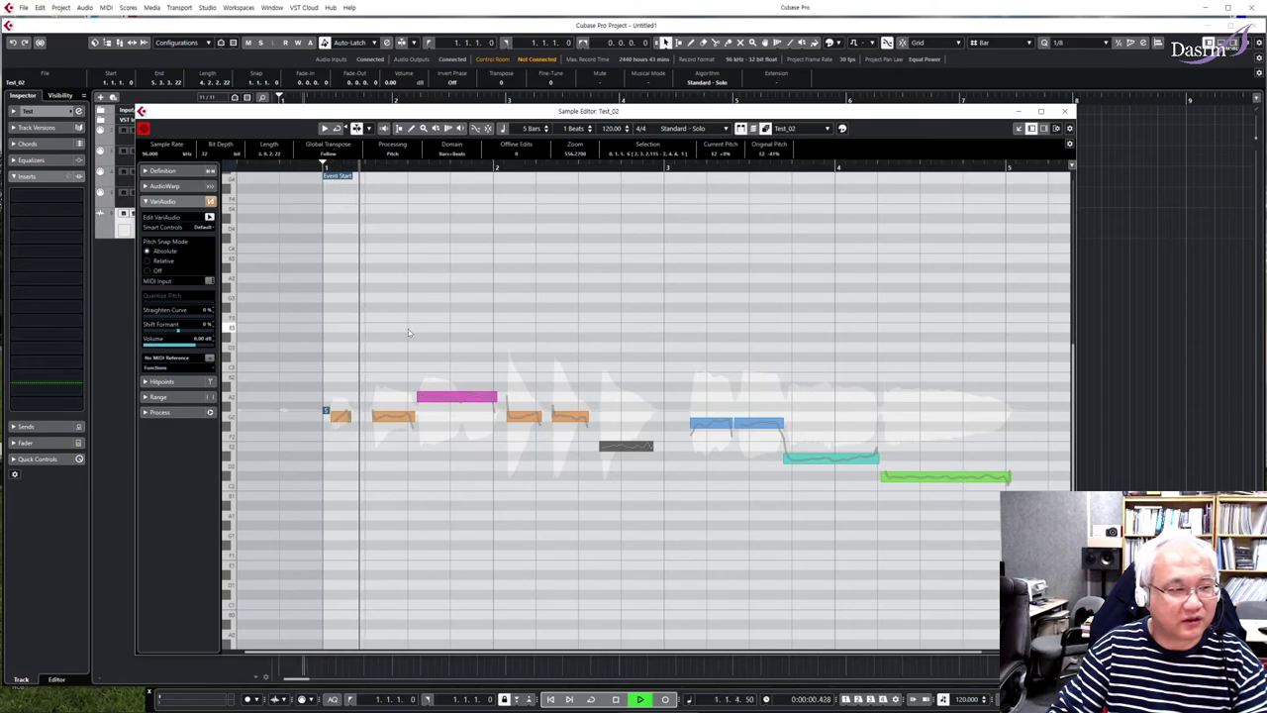
key(space)
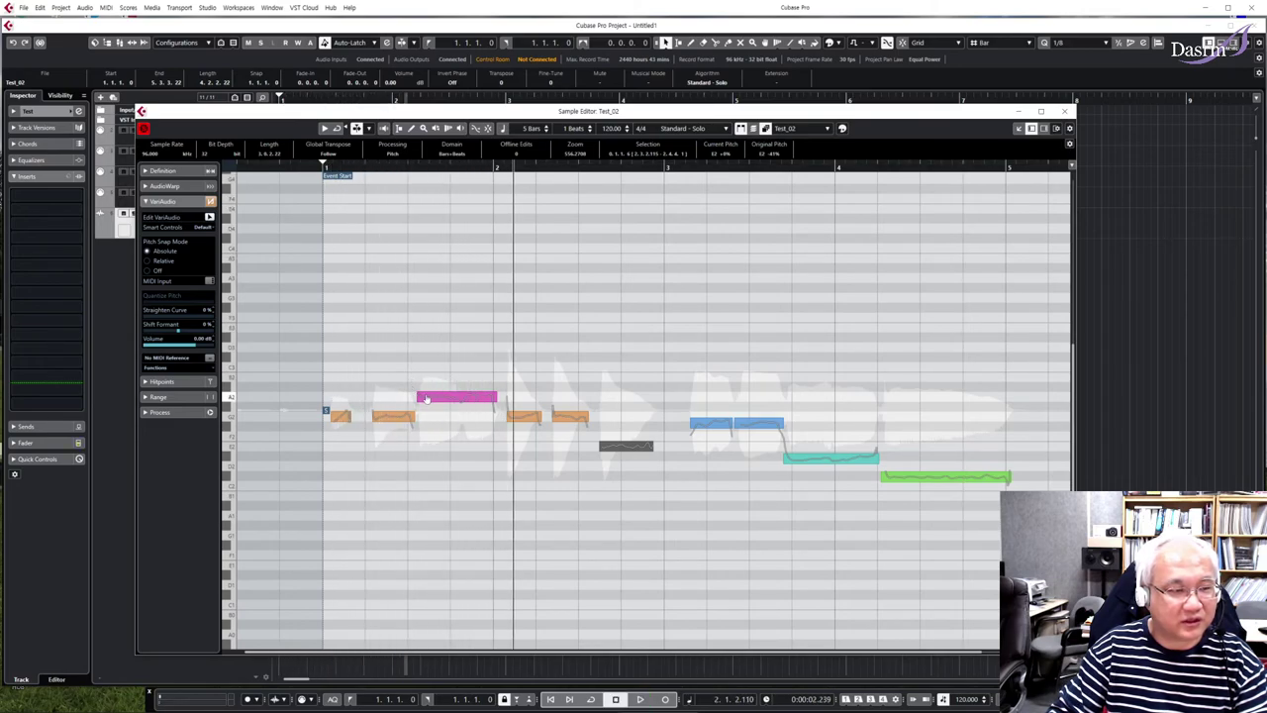
- Split the long A2 segment before bar 2 at its middle, keeping both halves at A2
click(461, 402)
drag(446, 398, 479, 400)
click(532, 419)
click(532, 420)
click(569, 419)
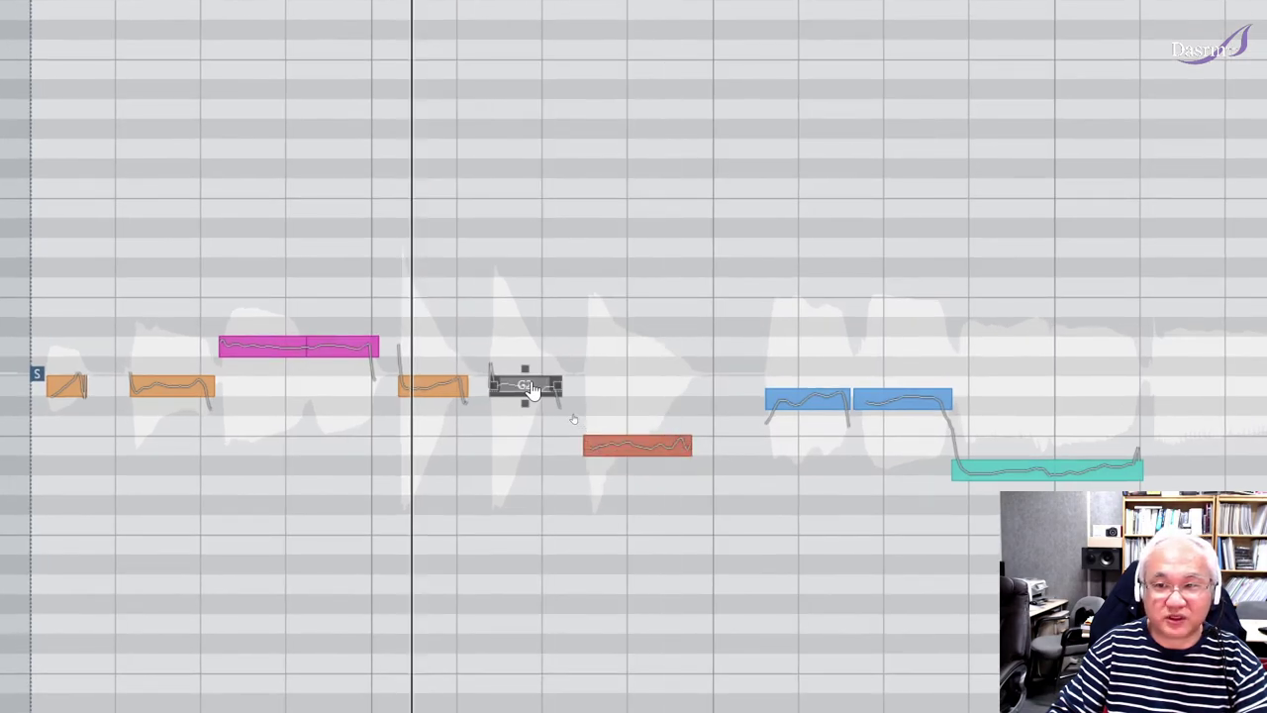
scroll(402, 386, left, 1)
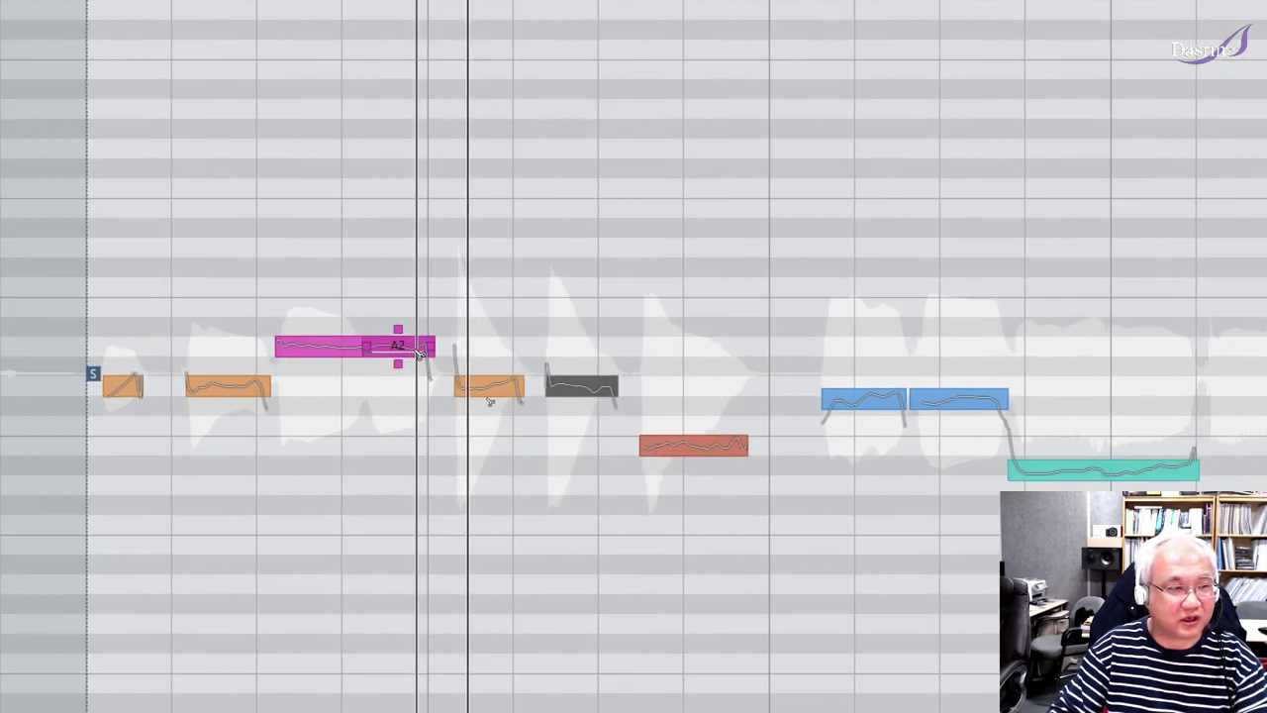
- Raise the two F#2 segments in bar 3 to G2
click(860, 393)
scroll(1119, 446, right, 6)
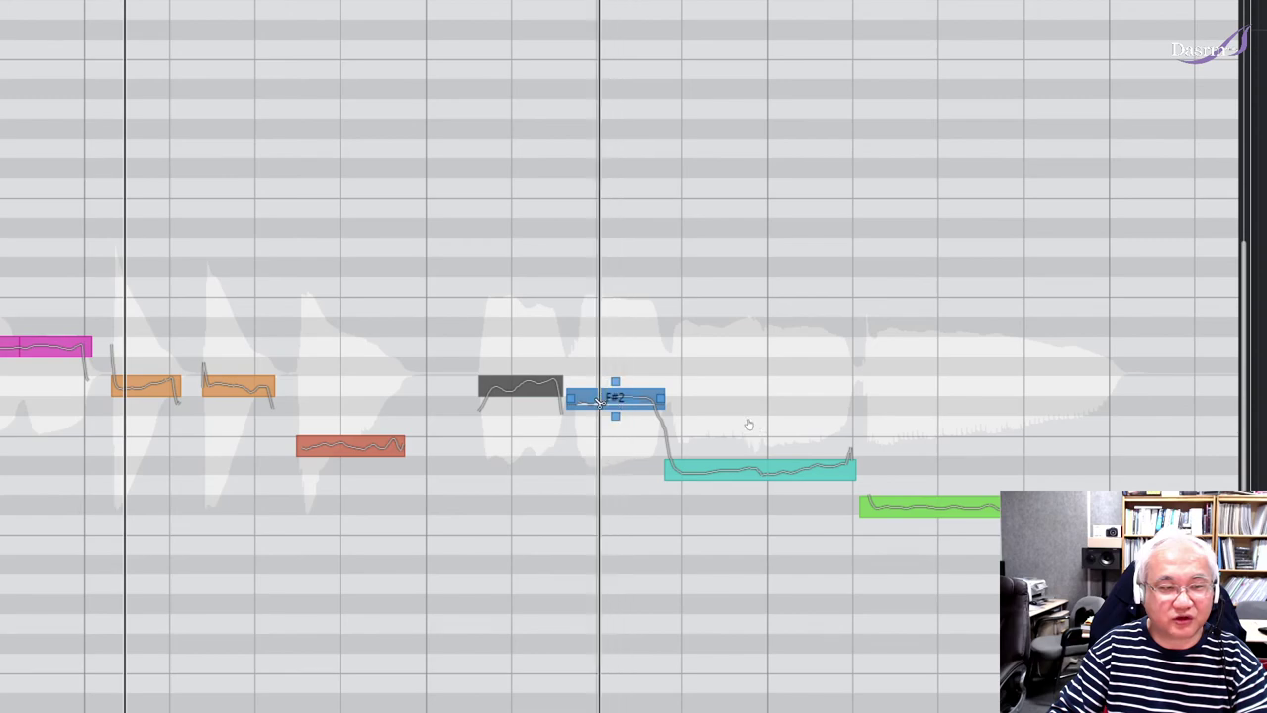
drag(615, 400, 620, 390)
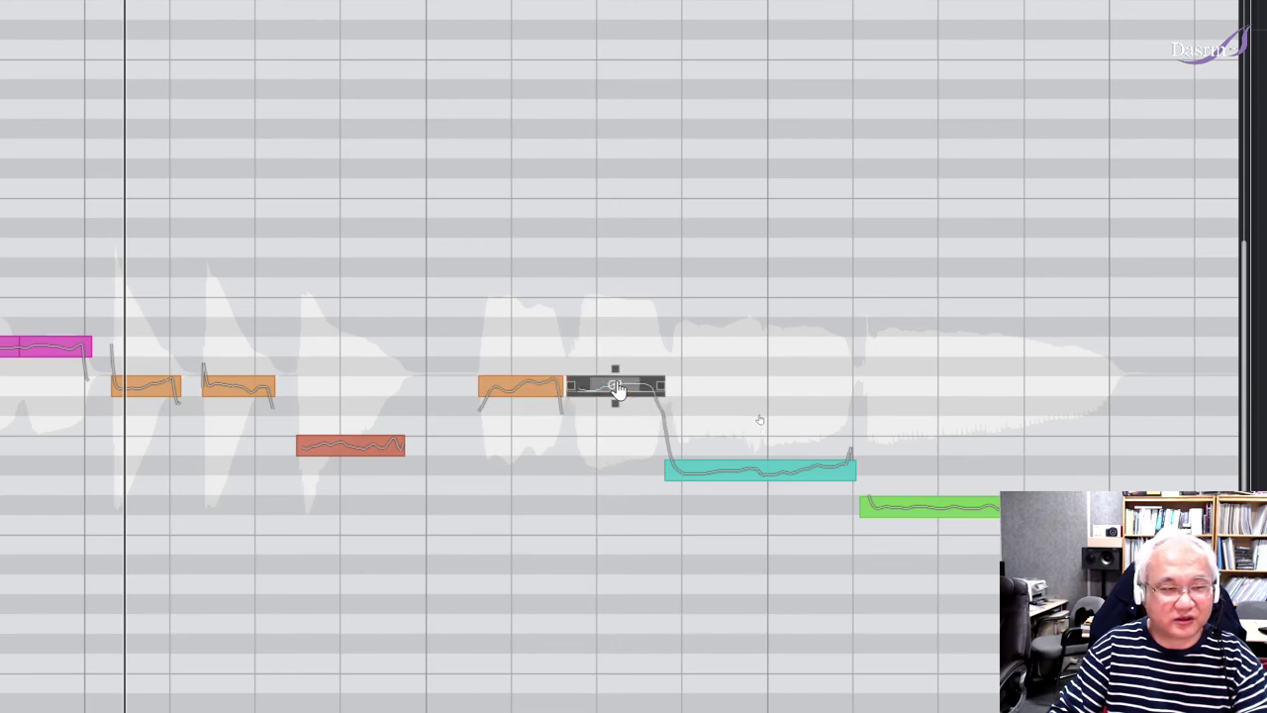
- Split the long segment between bars 3 and 4 at its middle and snap both halves to D#2
click(762, 473)
drag(721, 473, 801, 464)
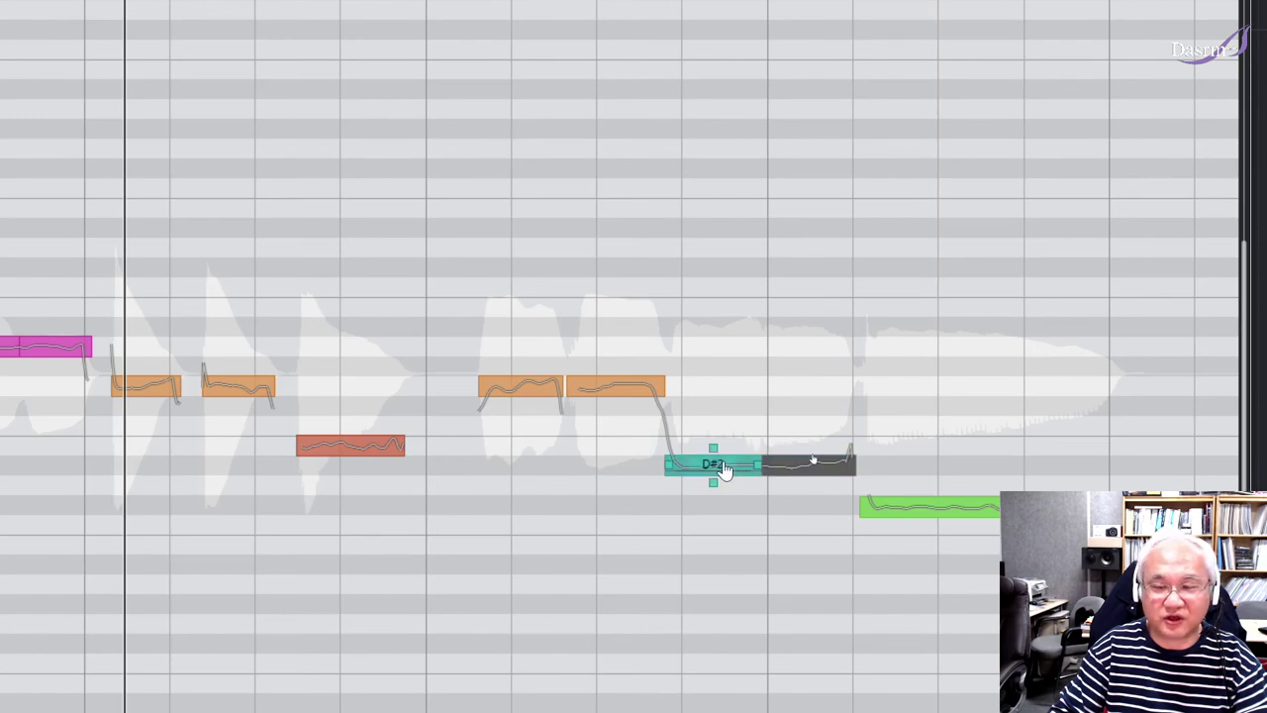
drag(721, 473, 726, 454)
click(814, 470)
mouse_move(819, 470)
mouse_down()
mouse_move(825, 455)
mouse_move(822, 471)
mouse_up()
drag(722, 453, 724, 473)
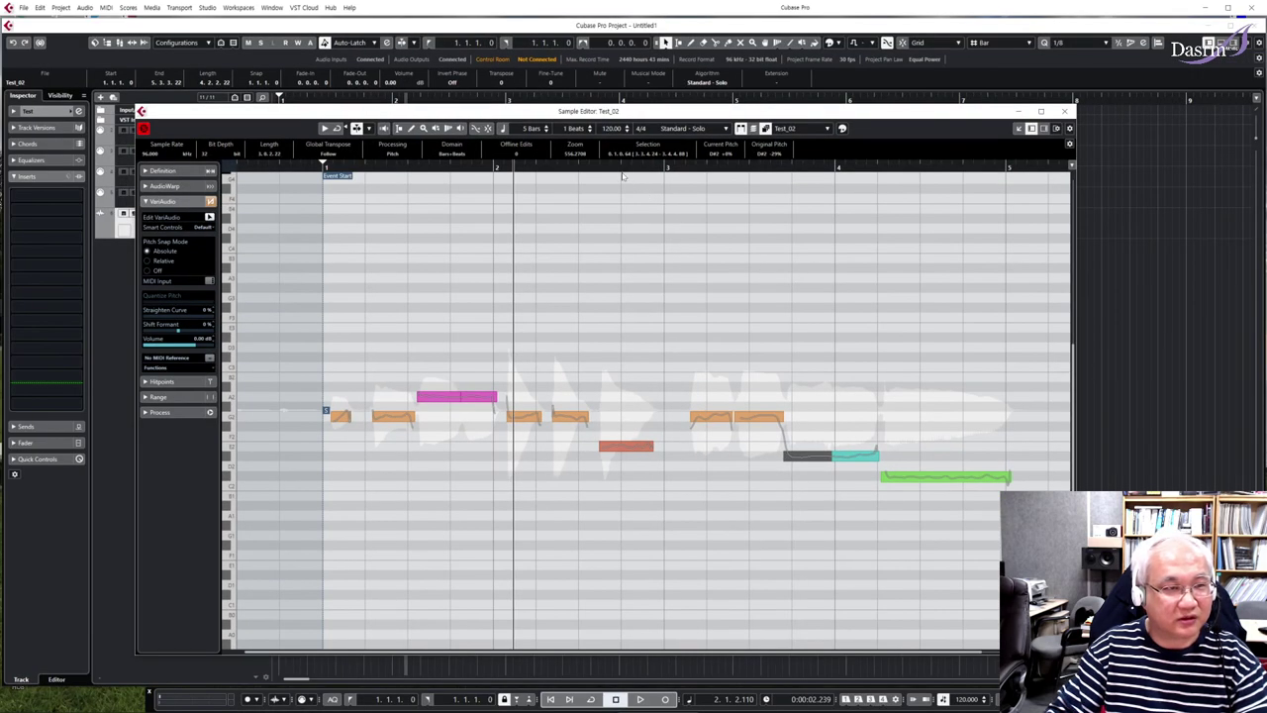
- Play the second phrase from just before bar 3 to check its pitches
click(623, 176)
key(space)
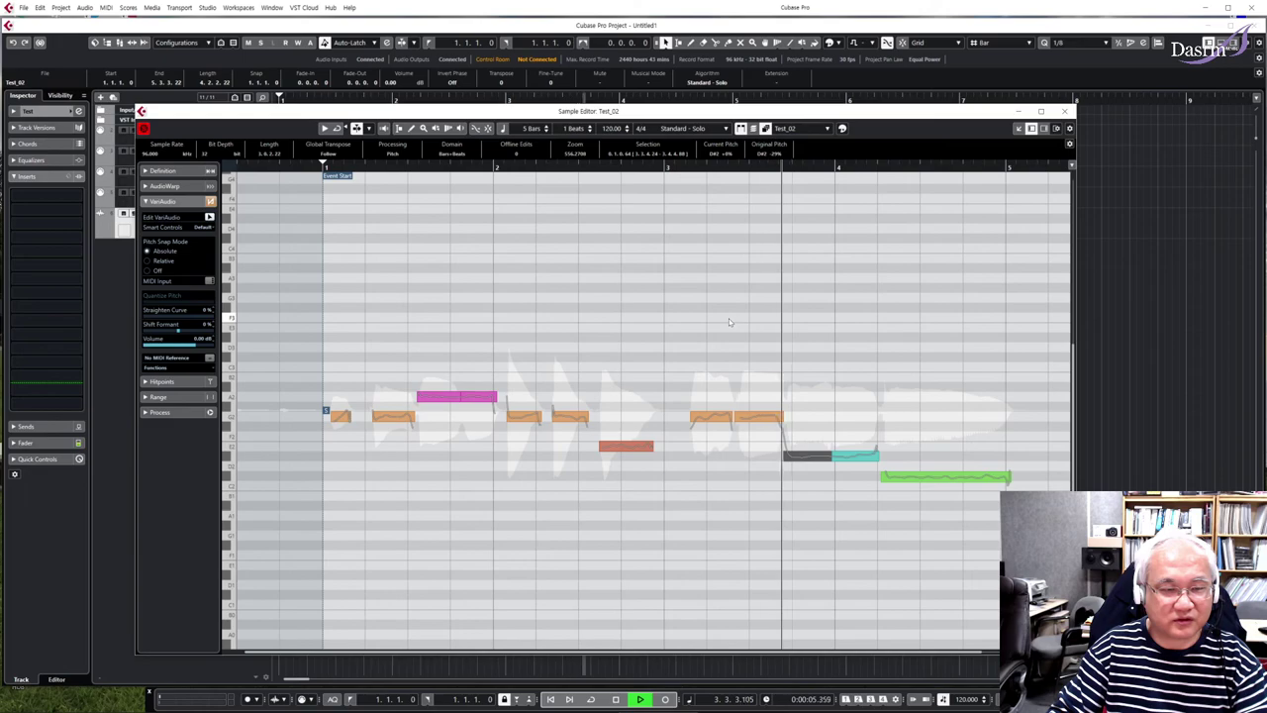
key(space)
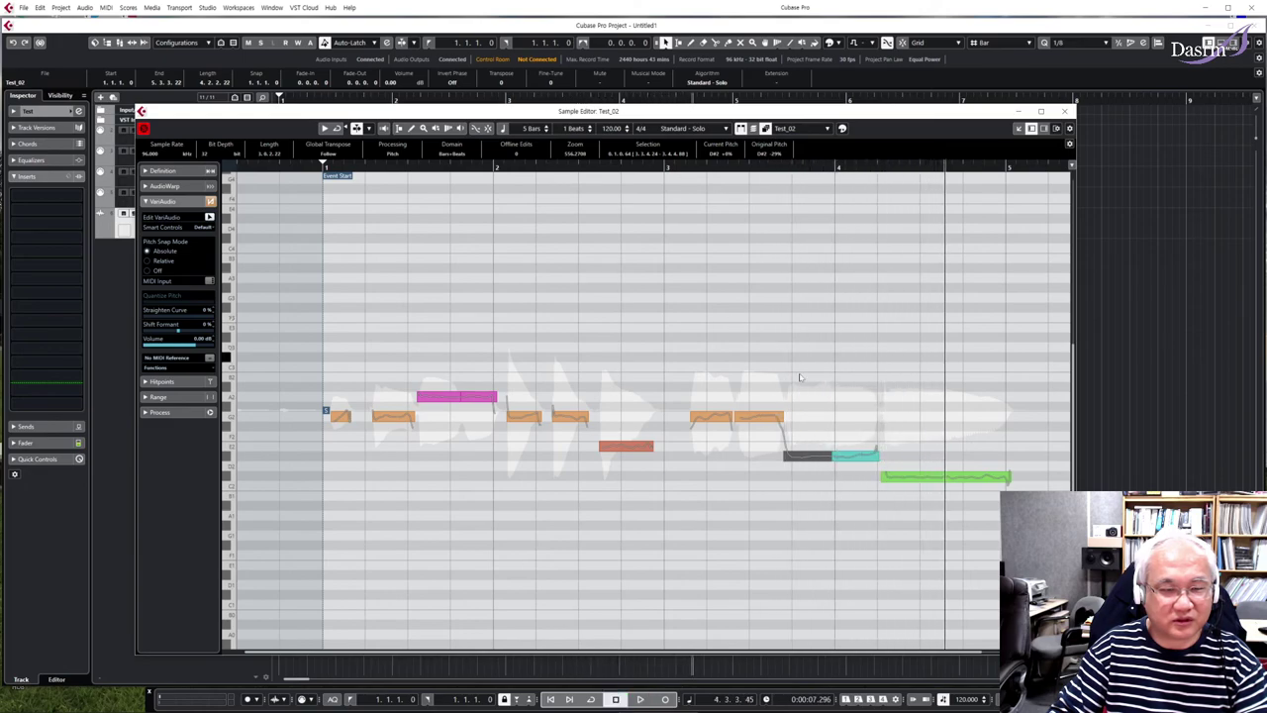
- Raise both halves of the split D#2 segment to E2 and play the second phrase
drag(805, 457, 853, 446)
click(689, 167)
key(space)
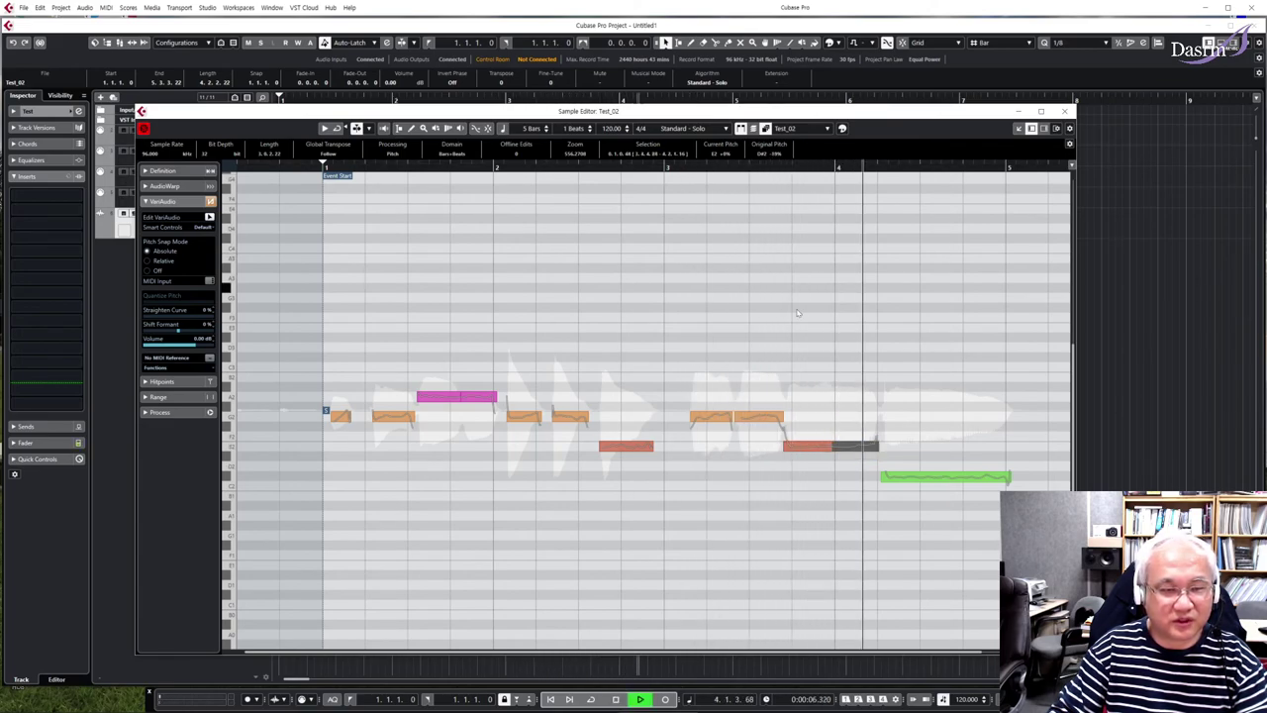
key(space)
- Raise the last long segment in bar 4 to D2 and play the phrase from bar 3
drag(917, 479, 917, 468)
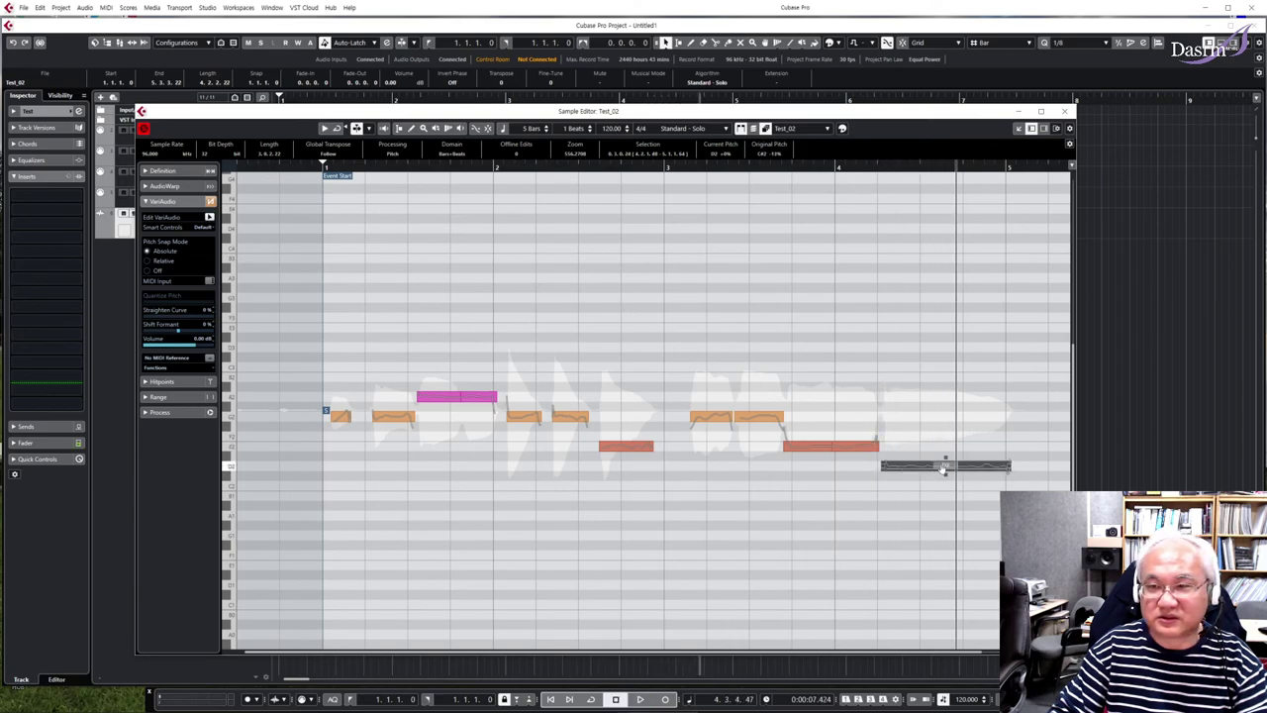
click(696, 167)
key(space)
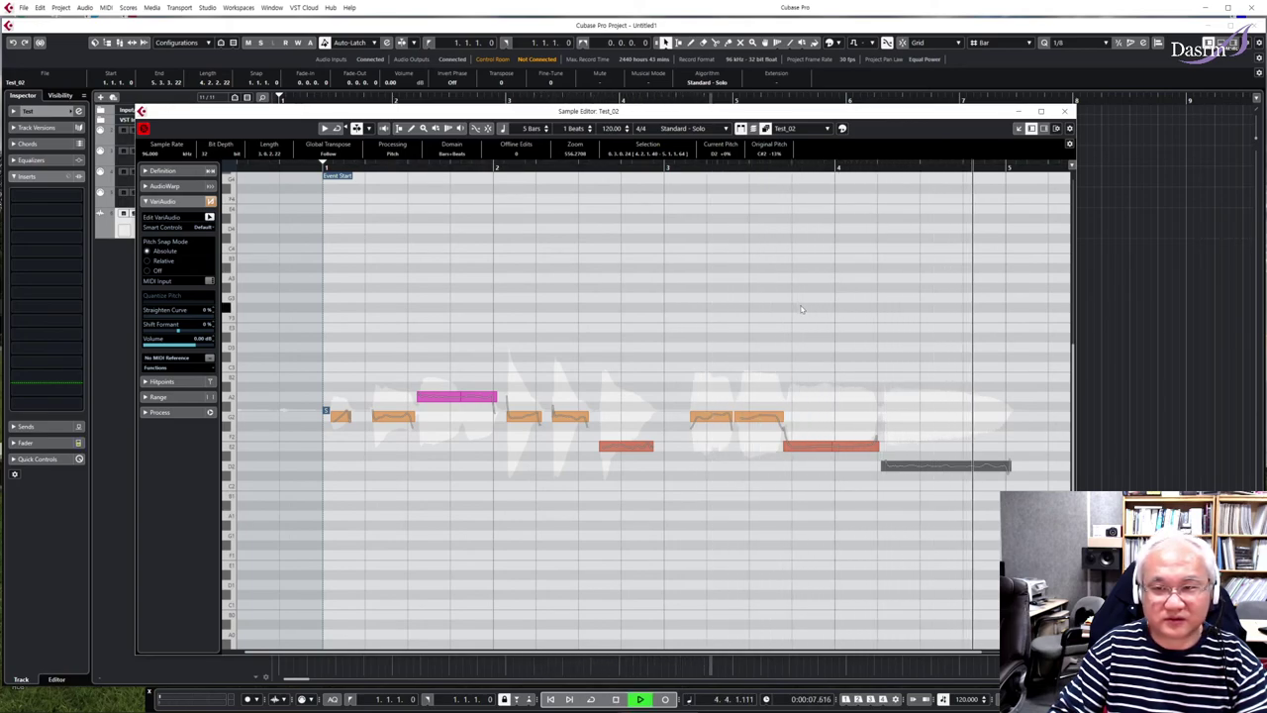
key(space)
- Play the whole pitch-corrected take from the start
key(Home)
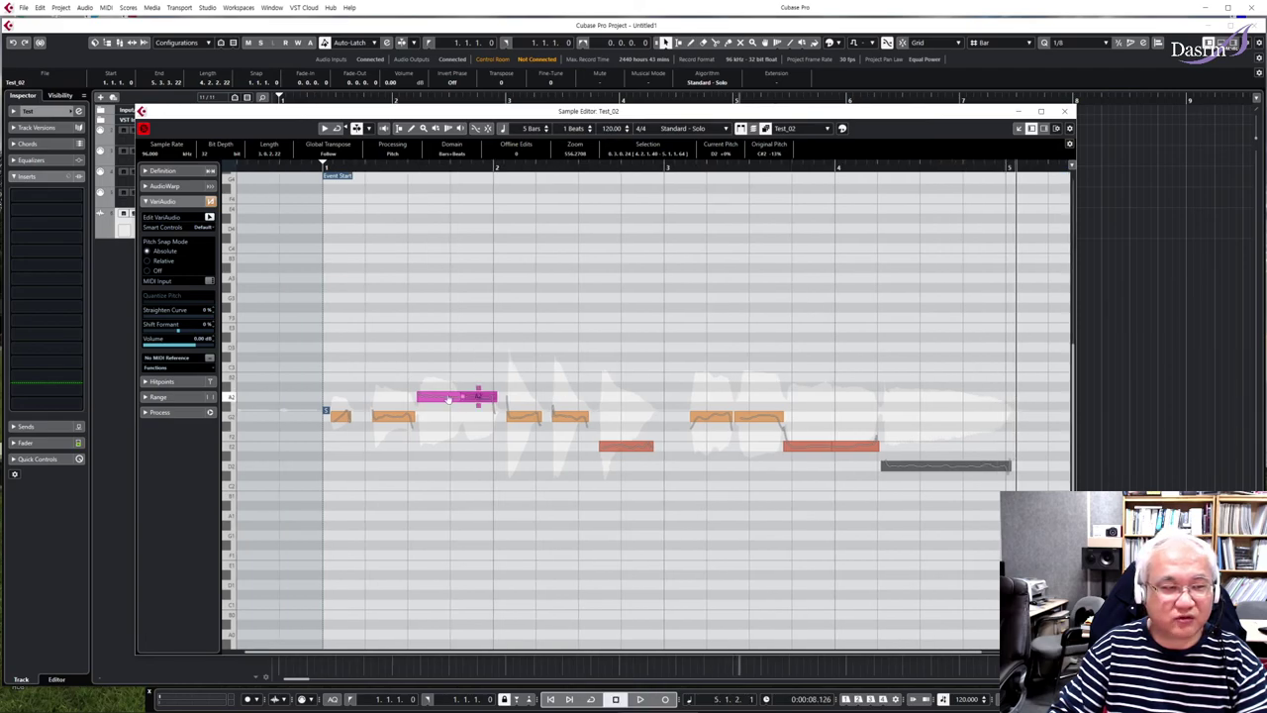
key(space)
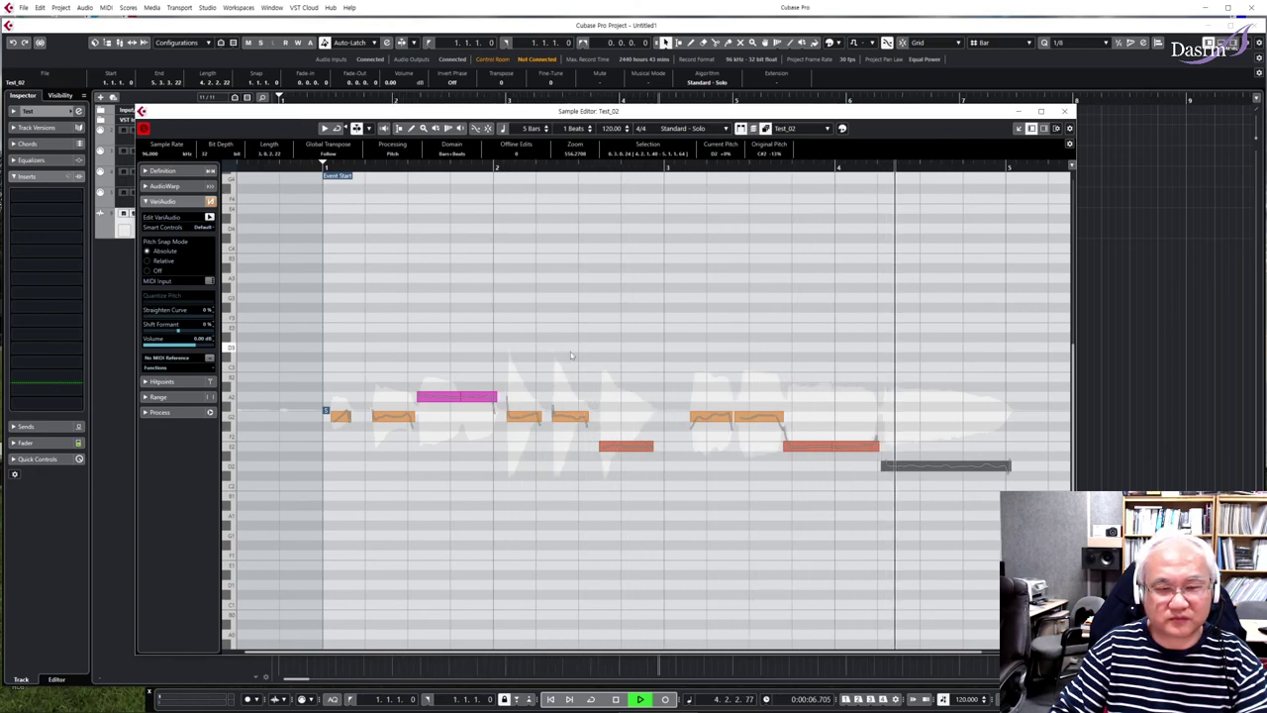
key(space)
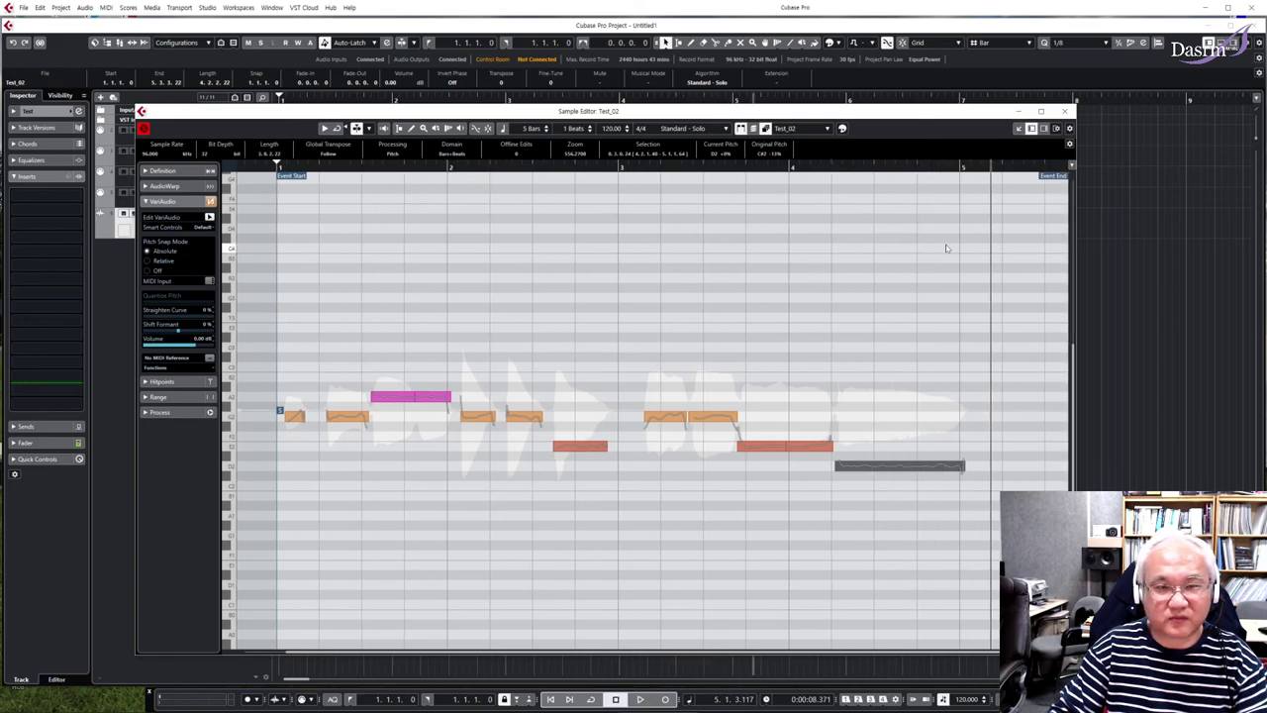
- Close the Sample Editor and return the project cursor to bar 1
click(1065, 112)
click(281, 105)
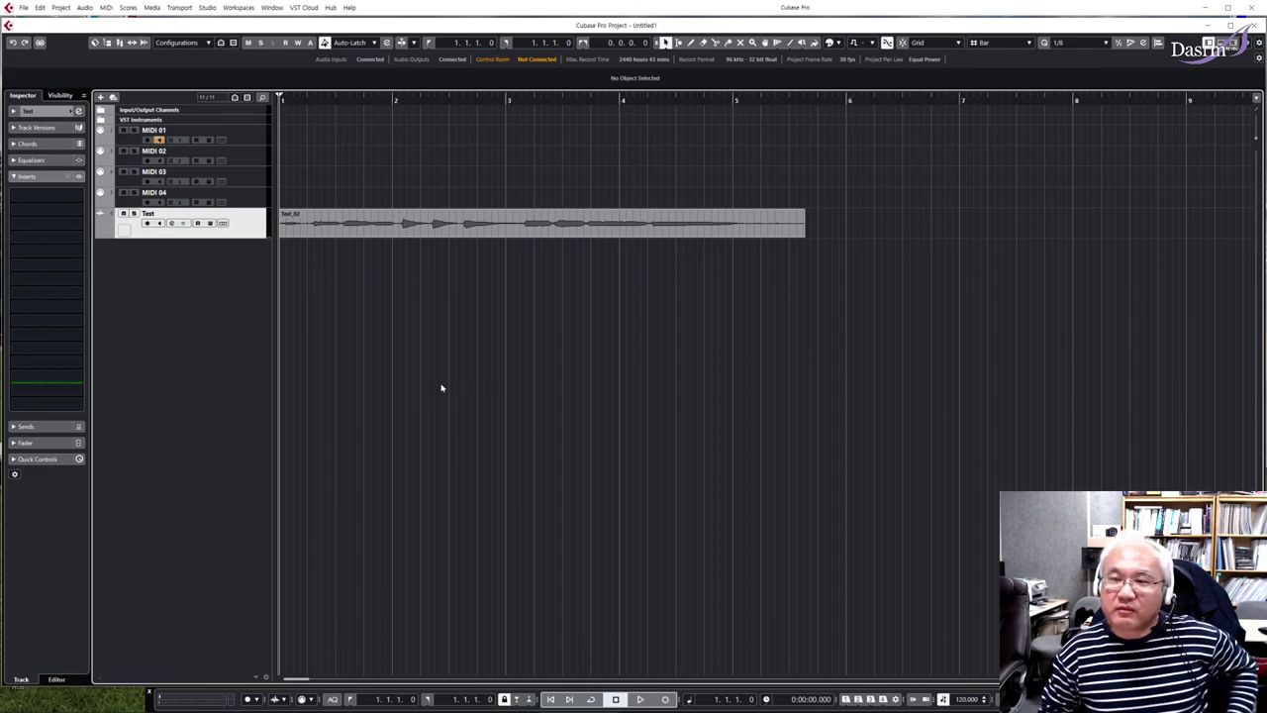